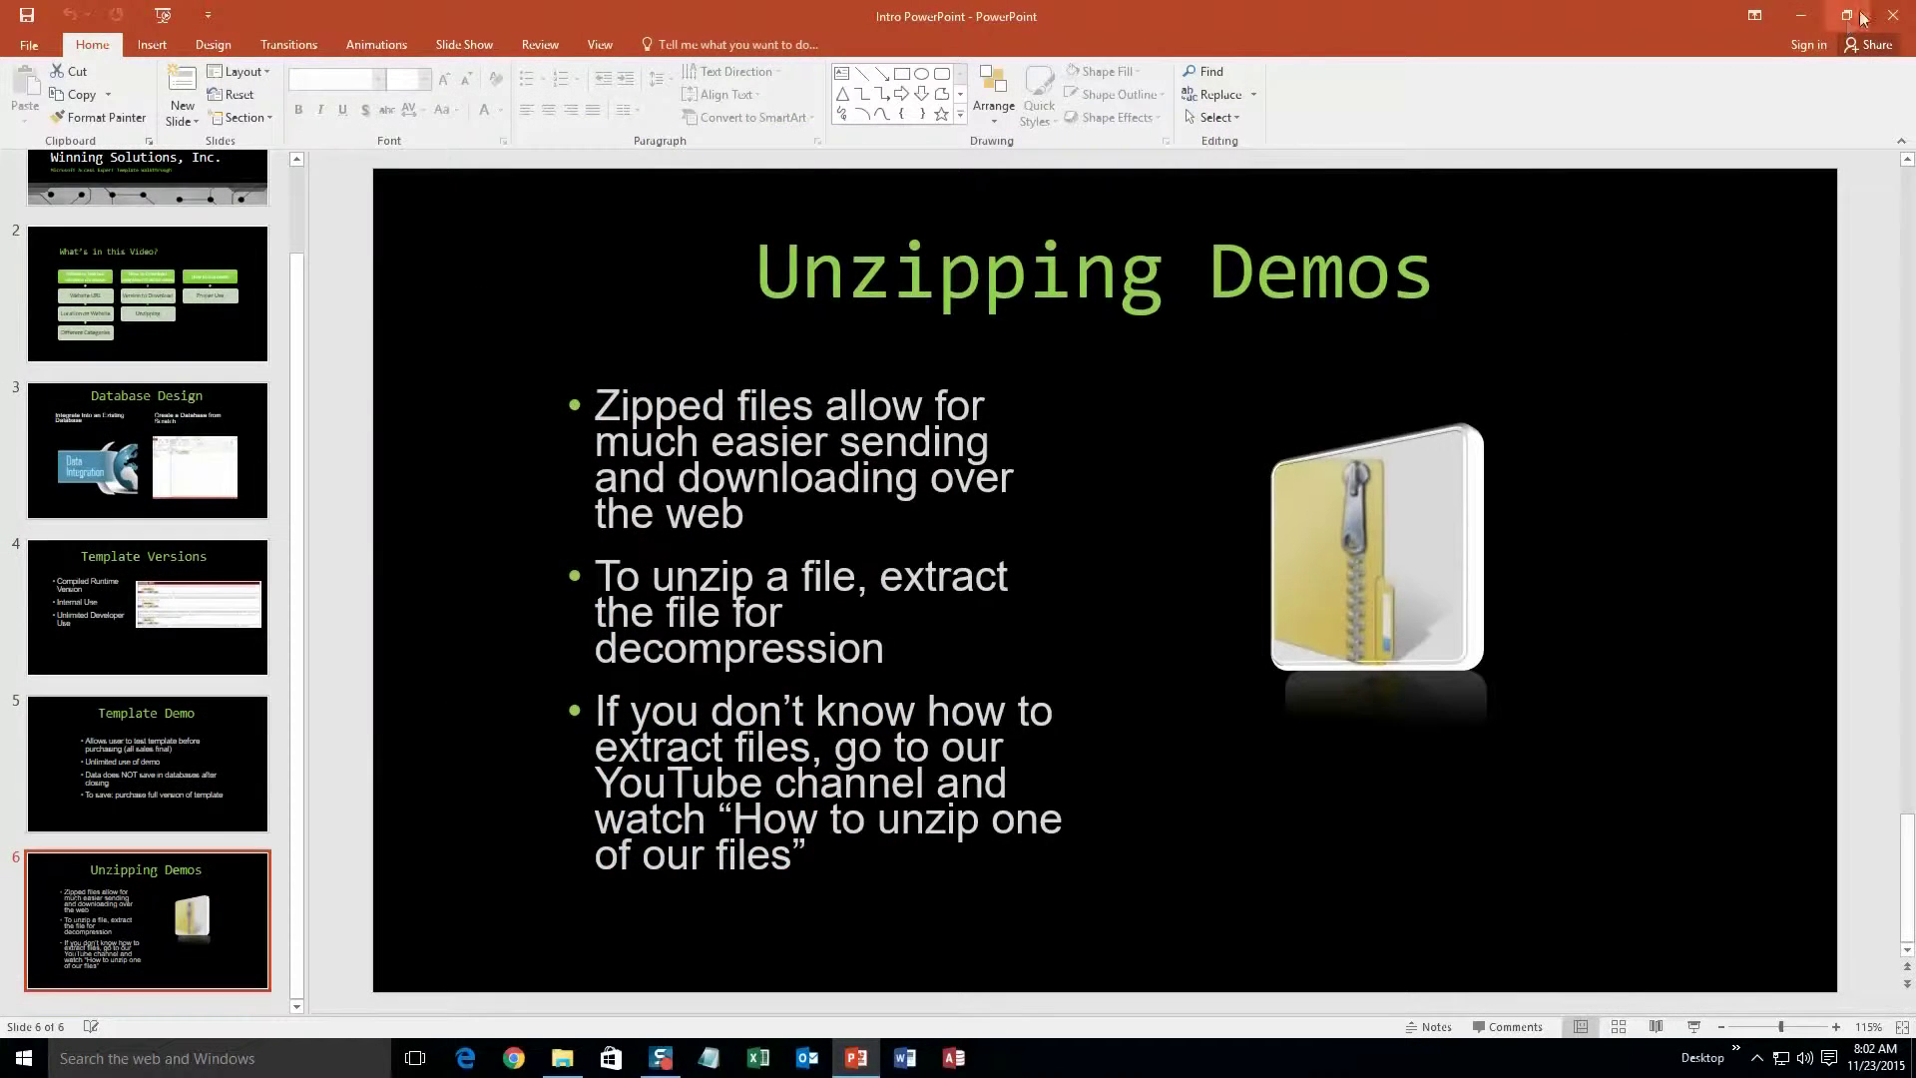
Close the PowerPoint intro presentation after its last slide
click(1886, 15)
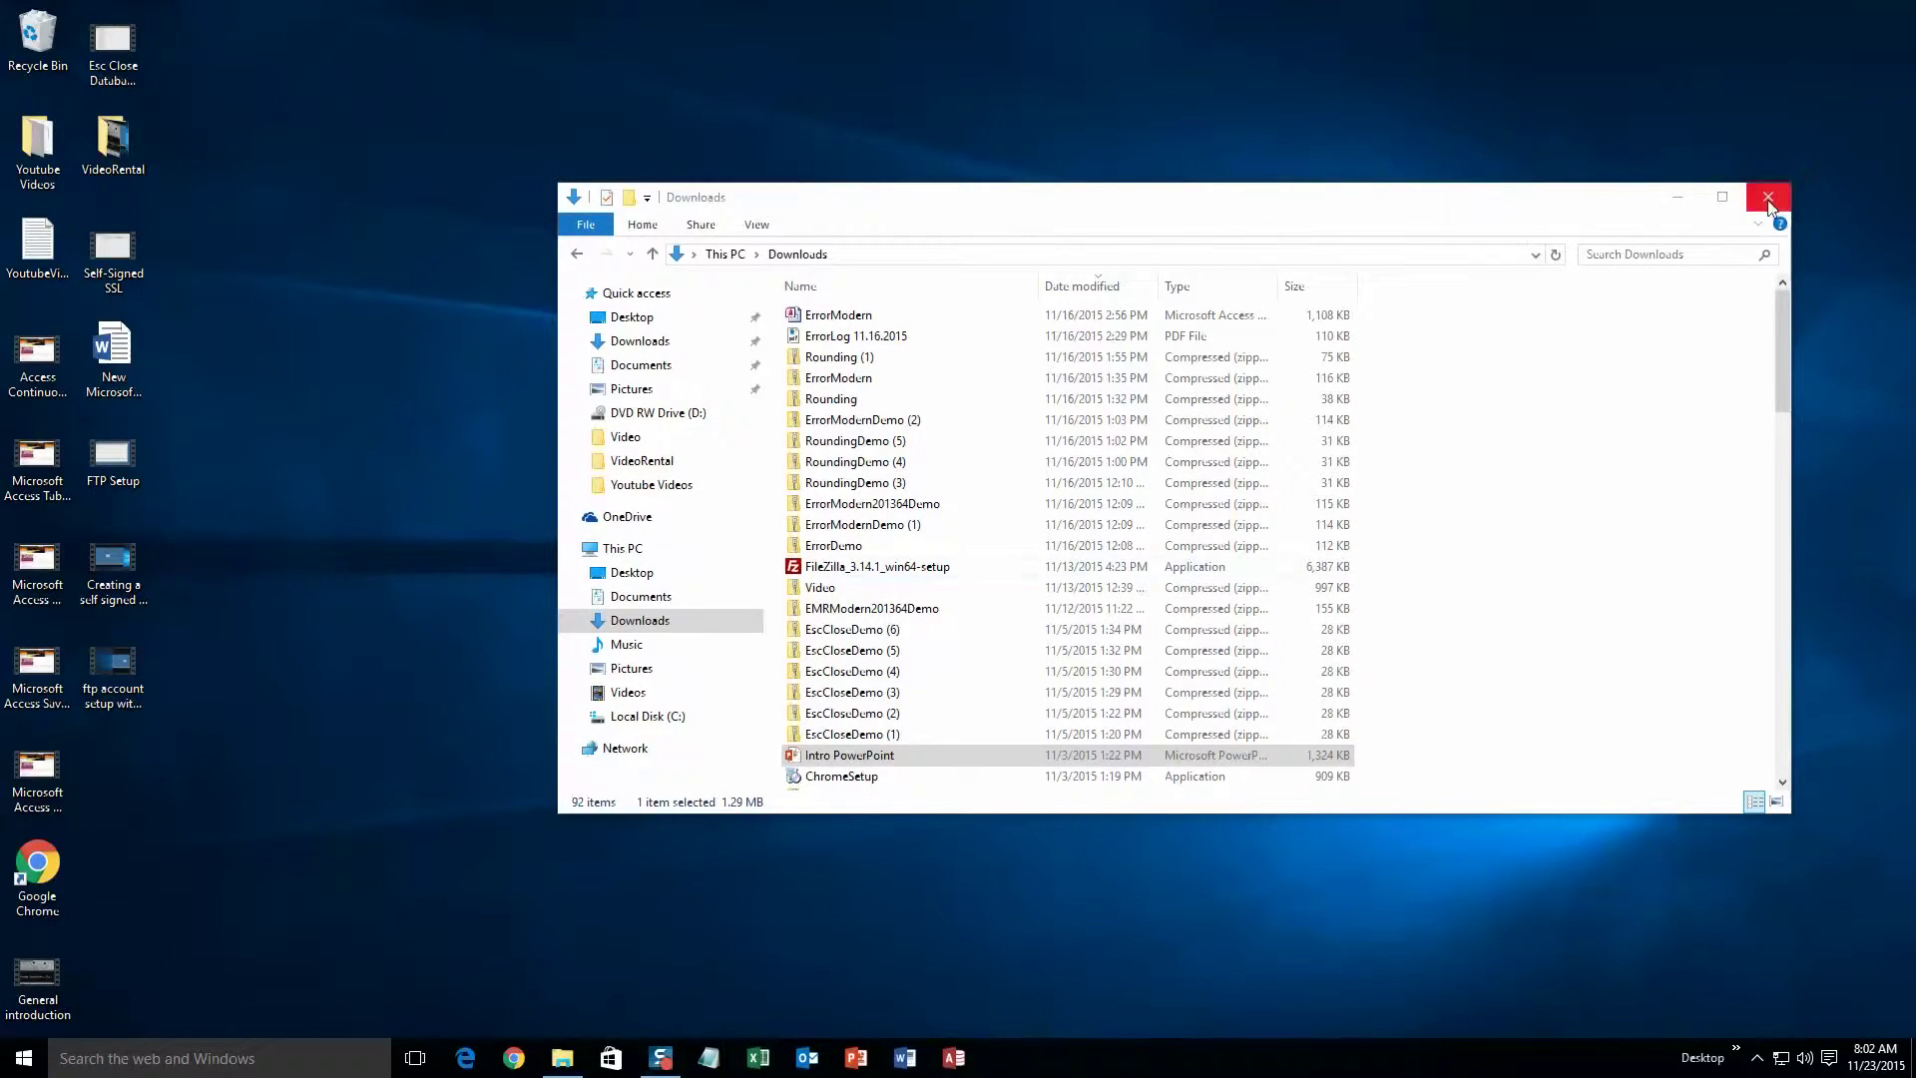
Close the Downloads window, load microsoftaccessexpert.com in Chrome, and expand Database Templates (For Sale)
click(1767, 200)
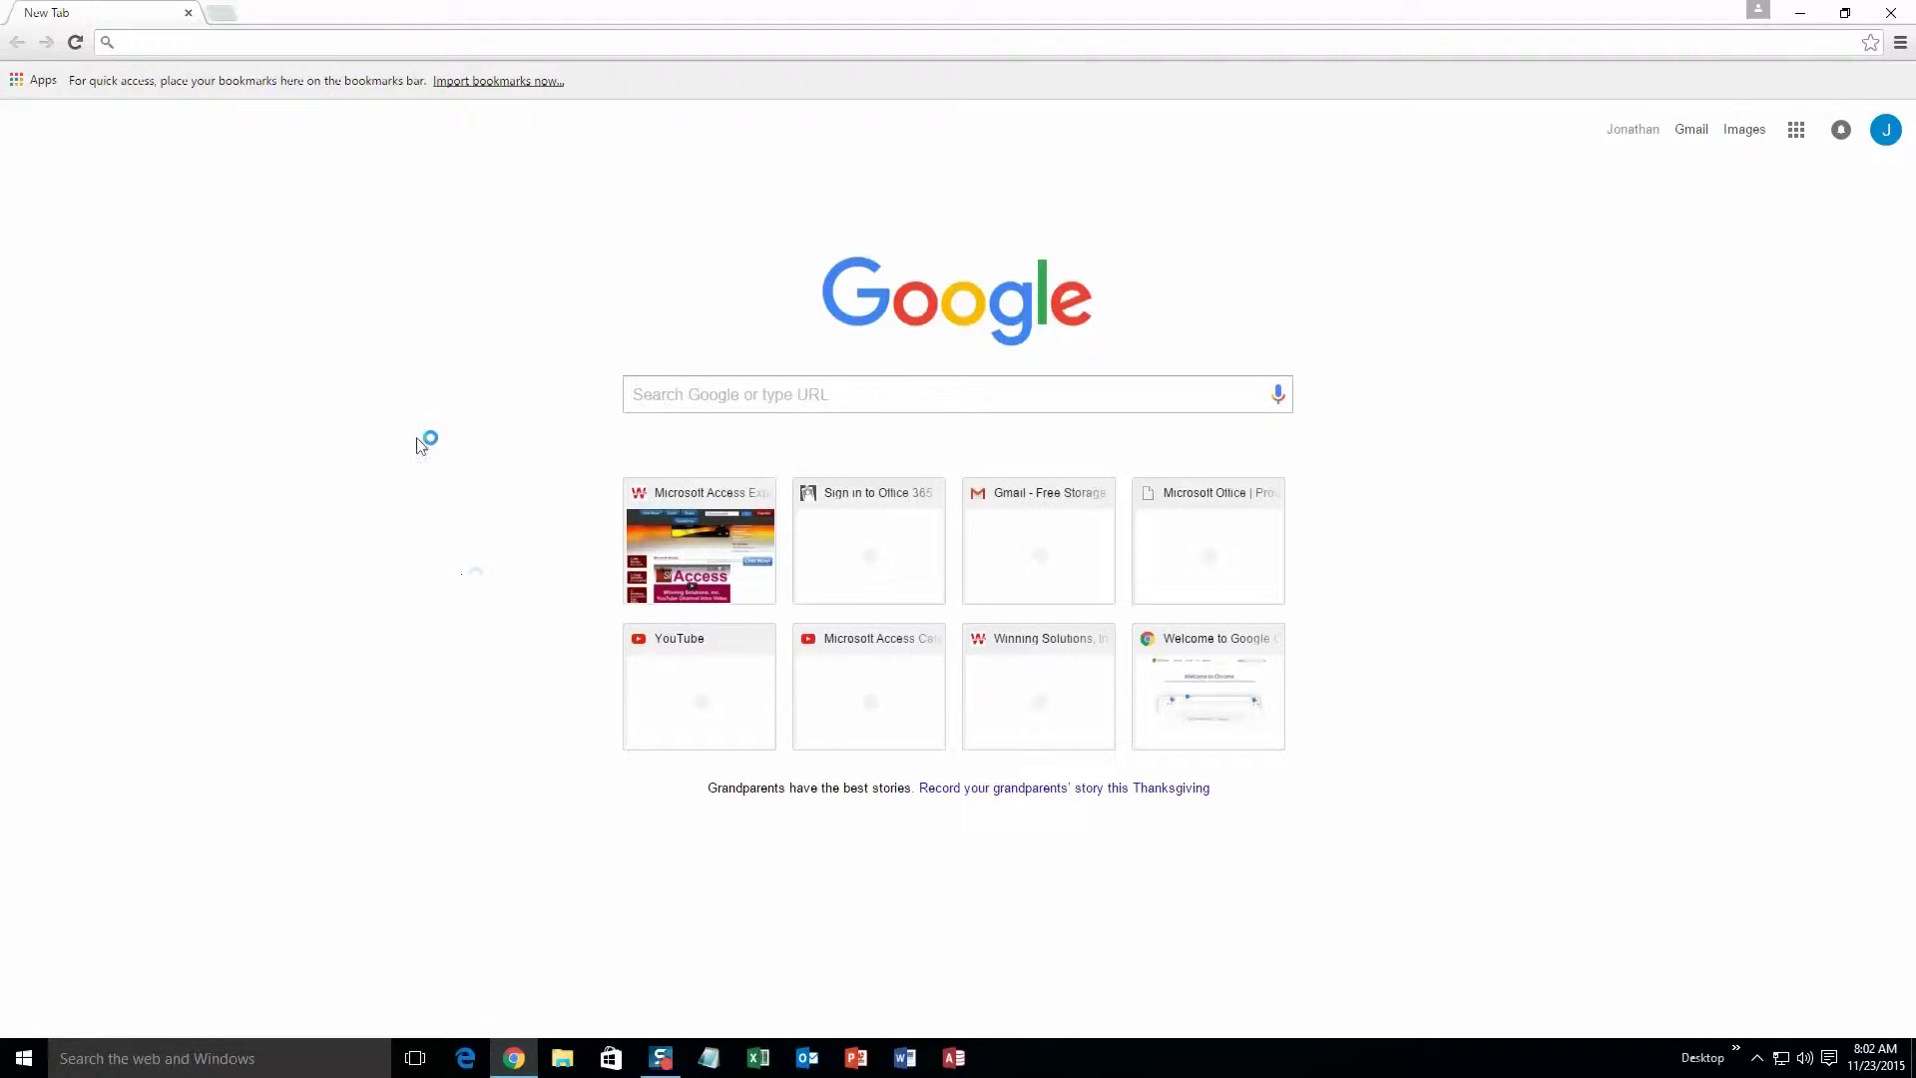
text(microsoftaccessexpert.com)
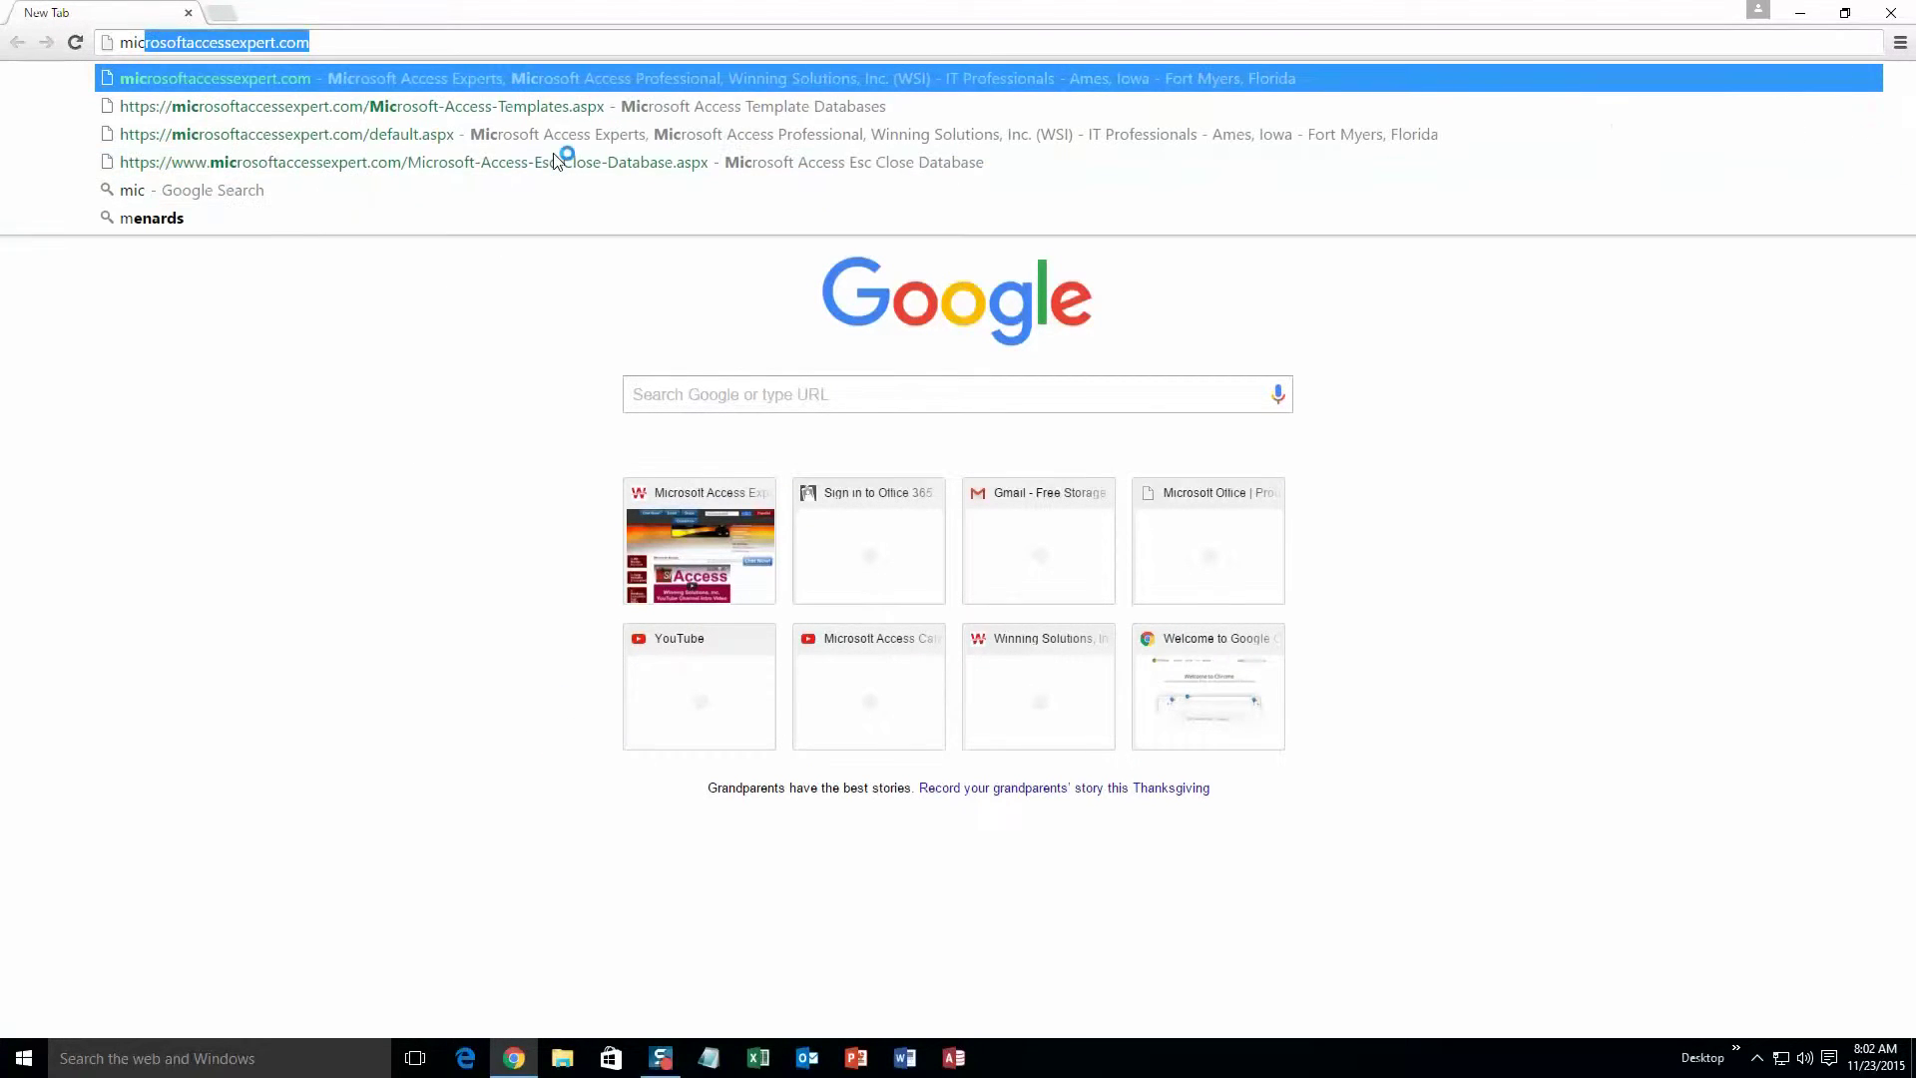
key(End)
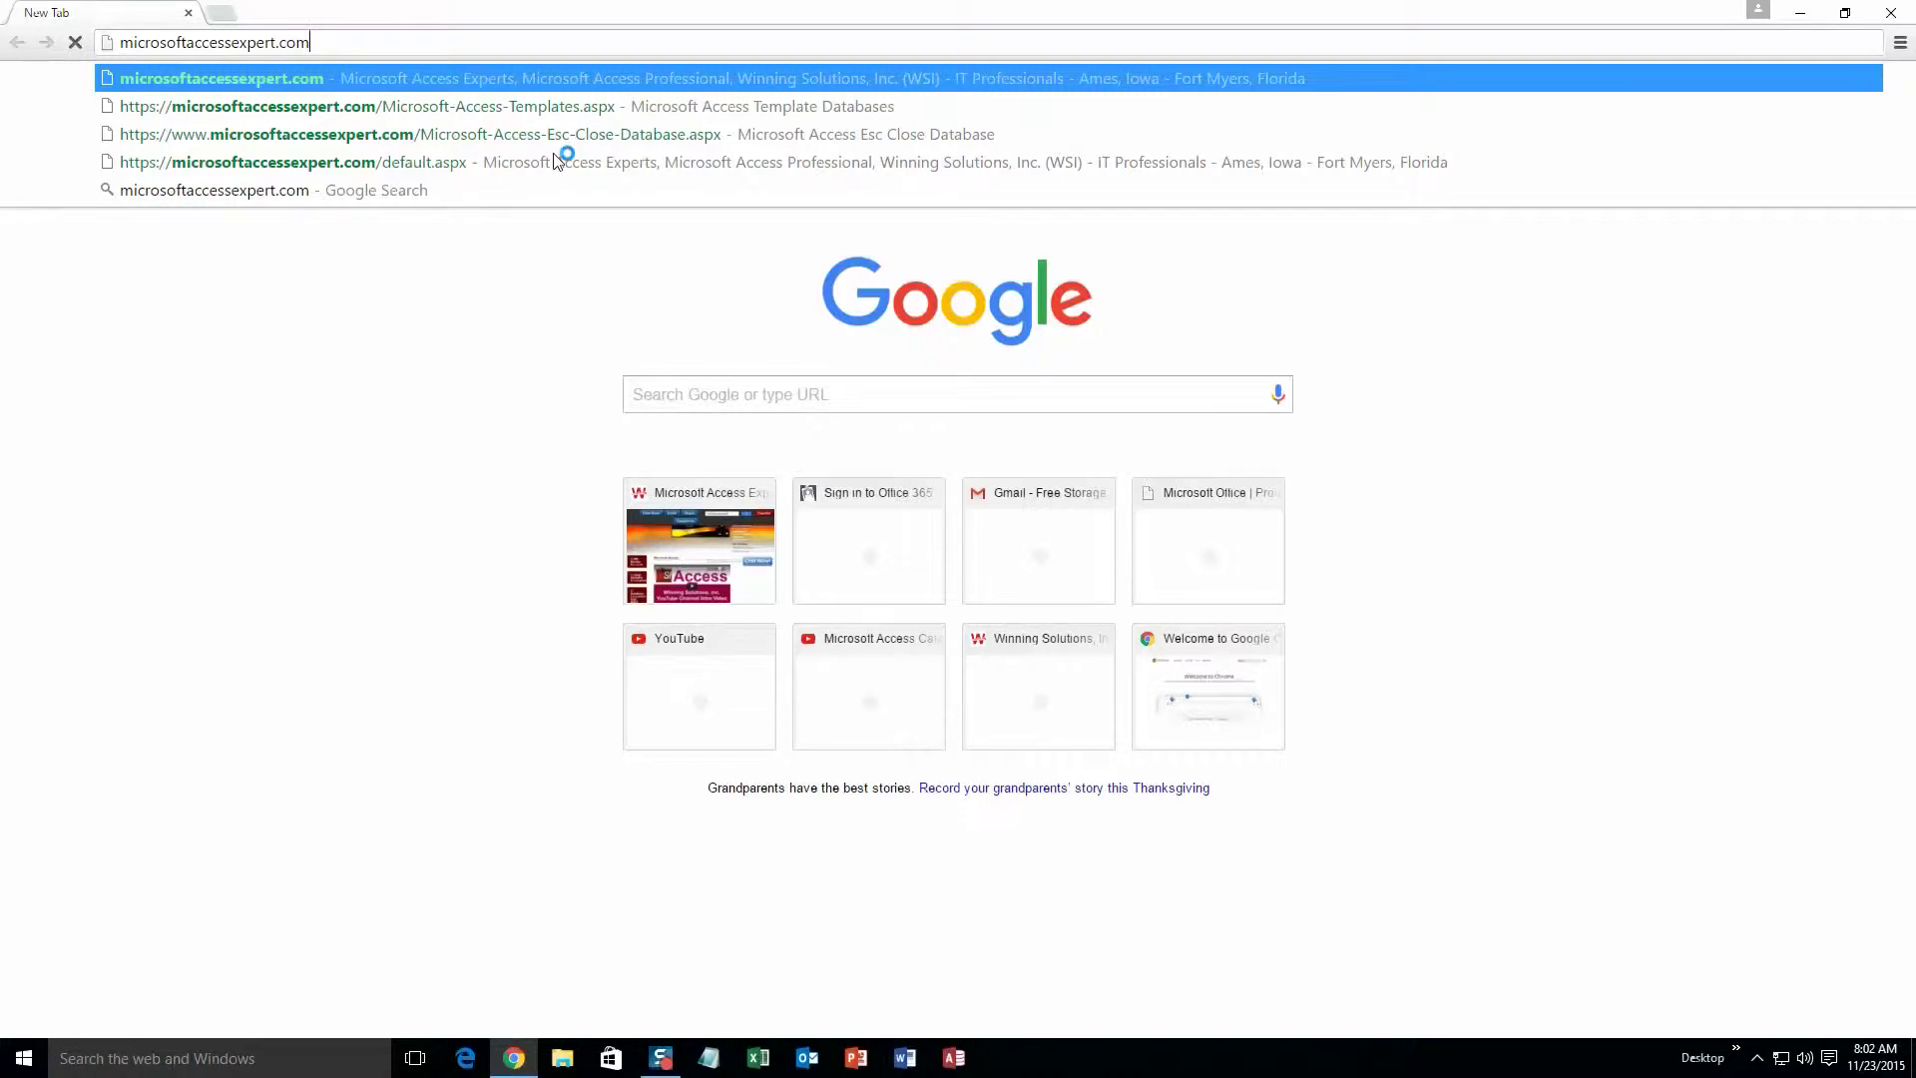
key(Return)
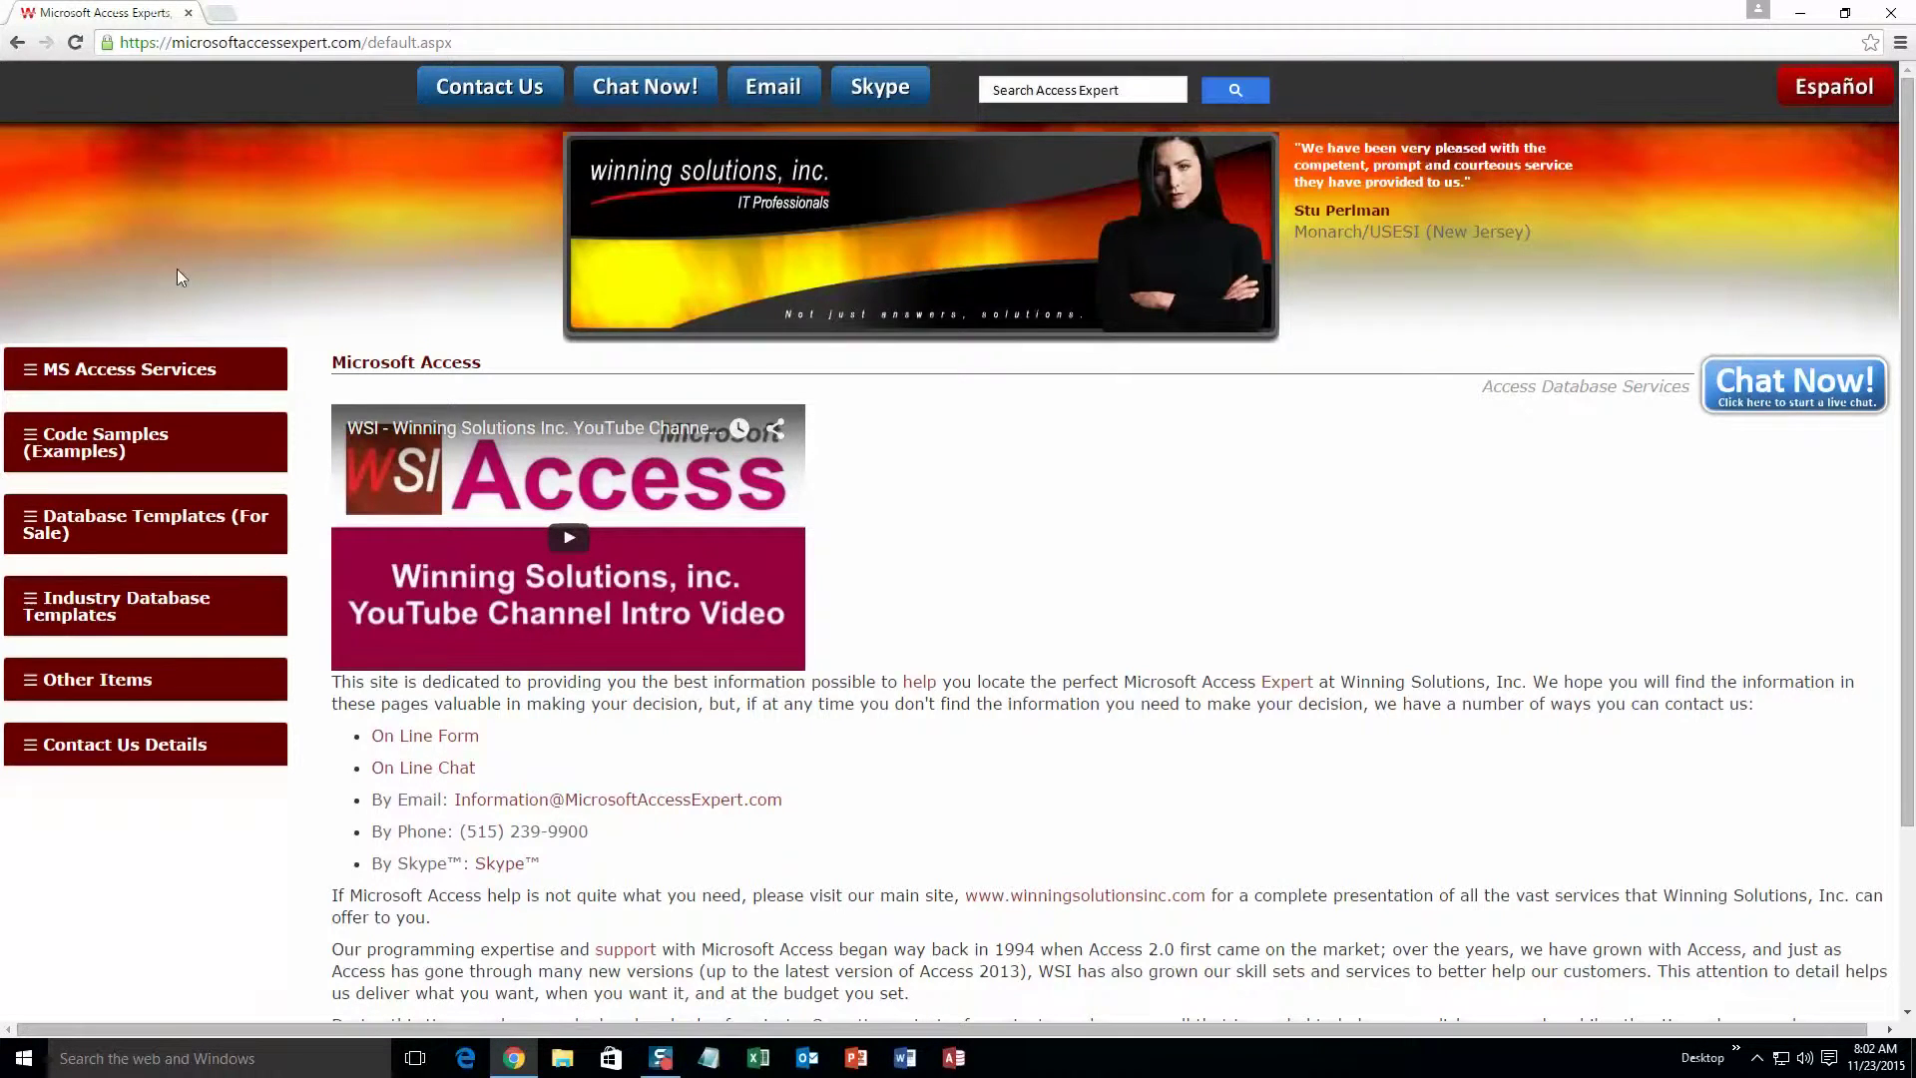
click(109, 524)
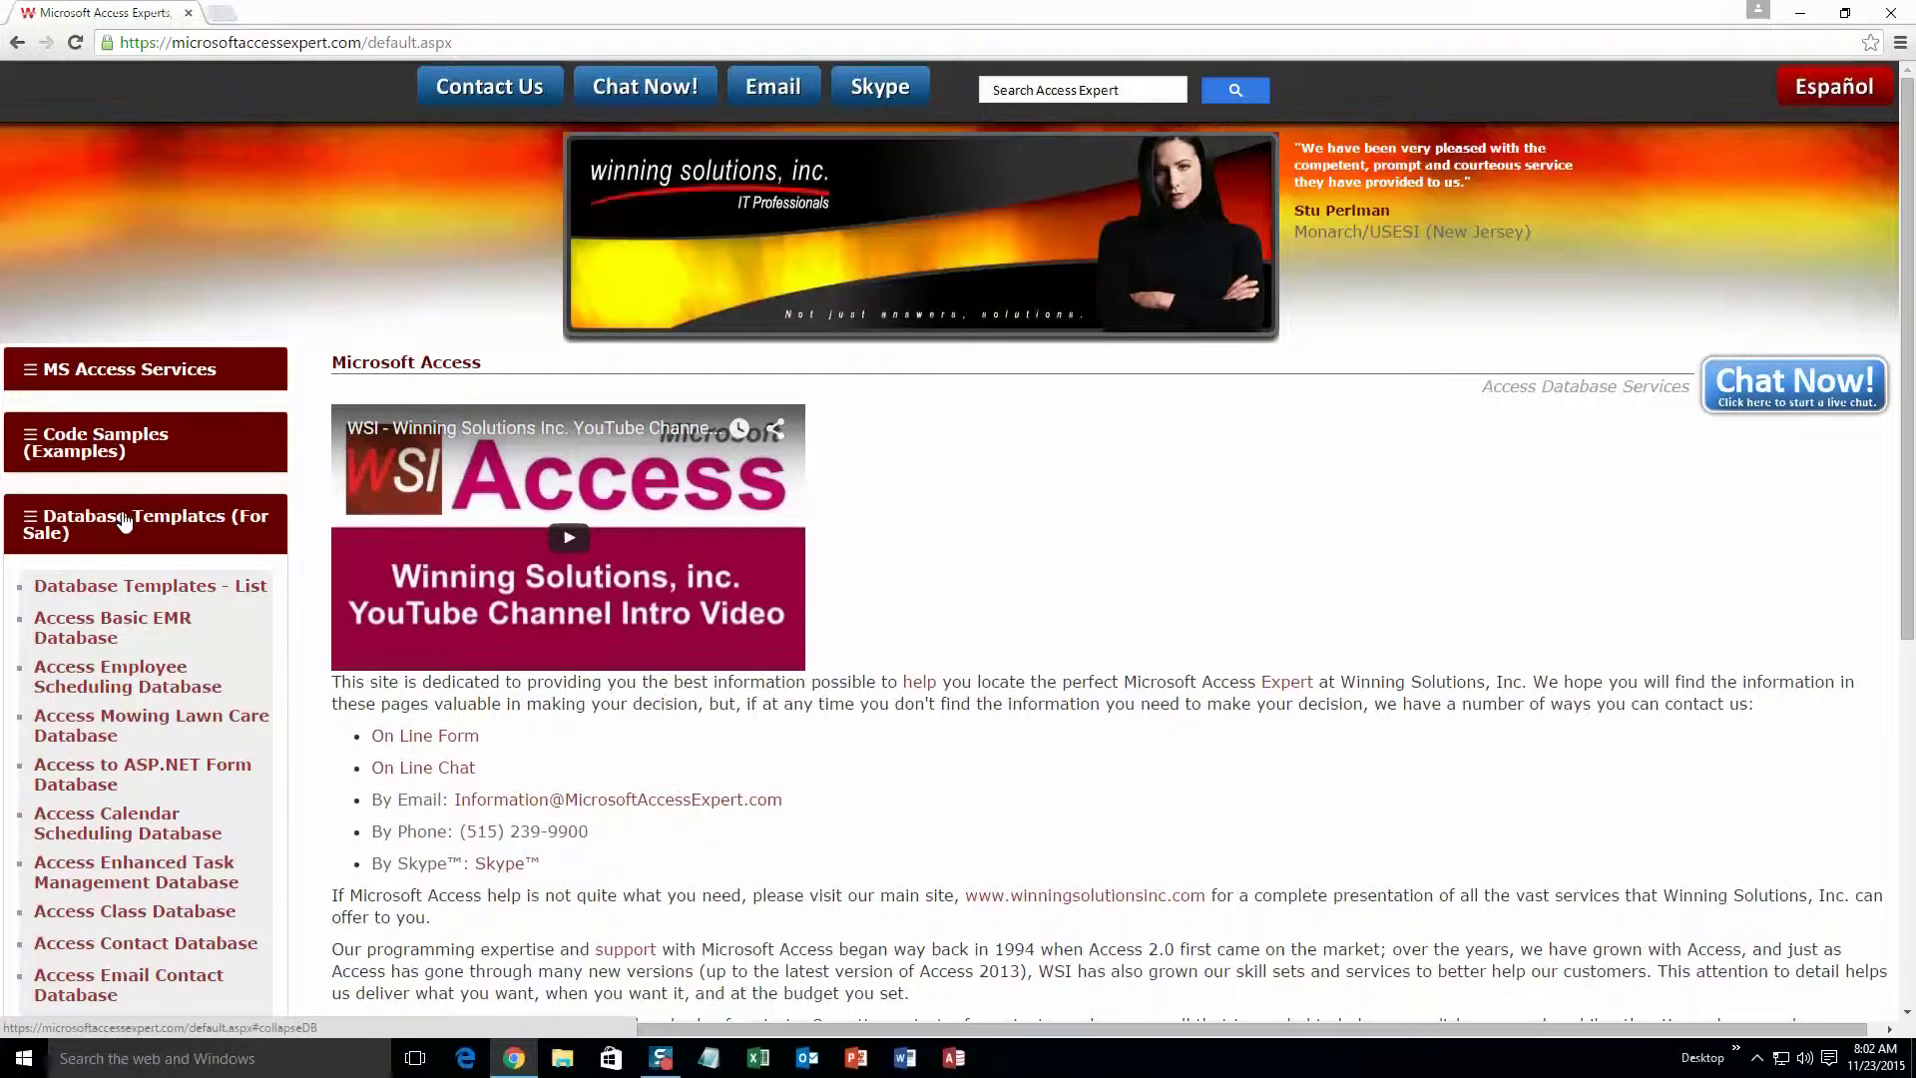
Open Database Templates - List and browse categories back to Appointment and Scheduling
click(131, 593)
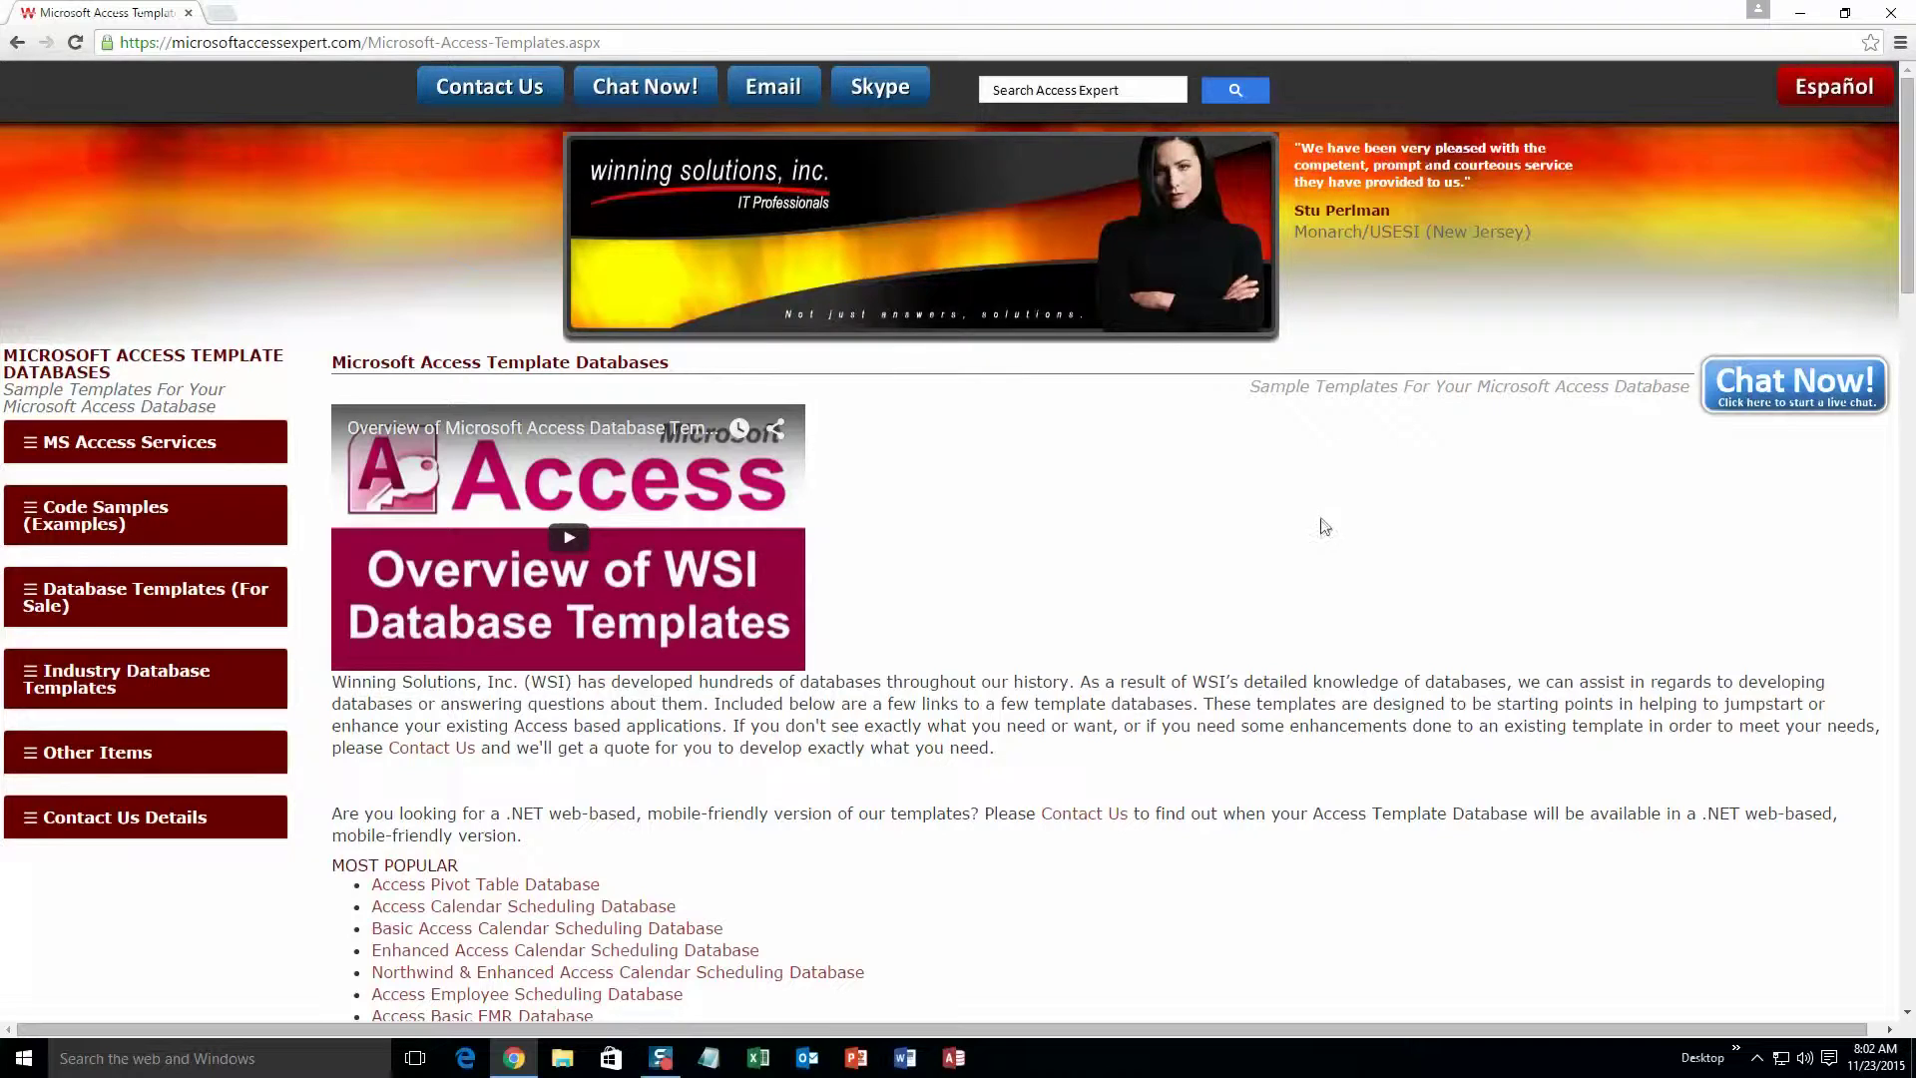
scroll(1107, 639, down, 3)
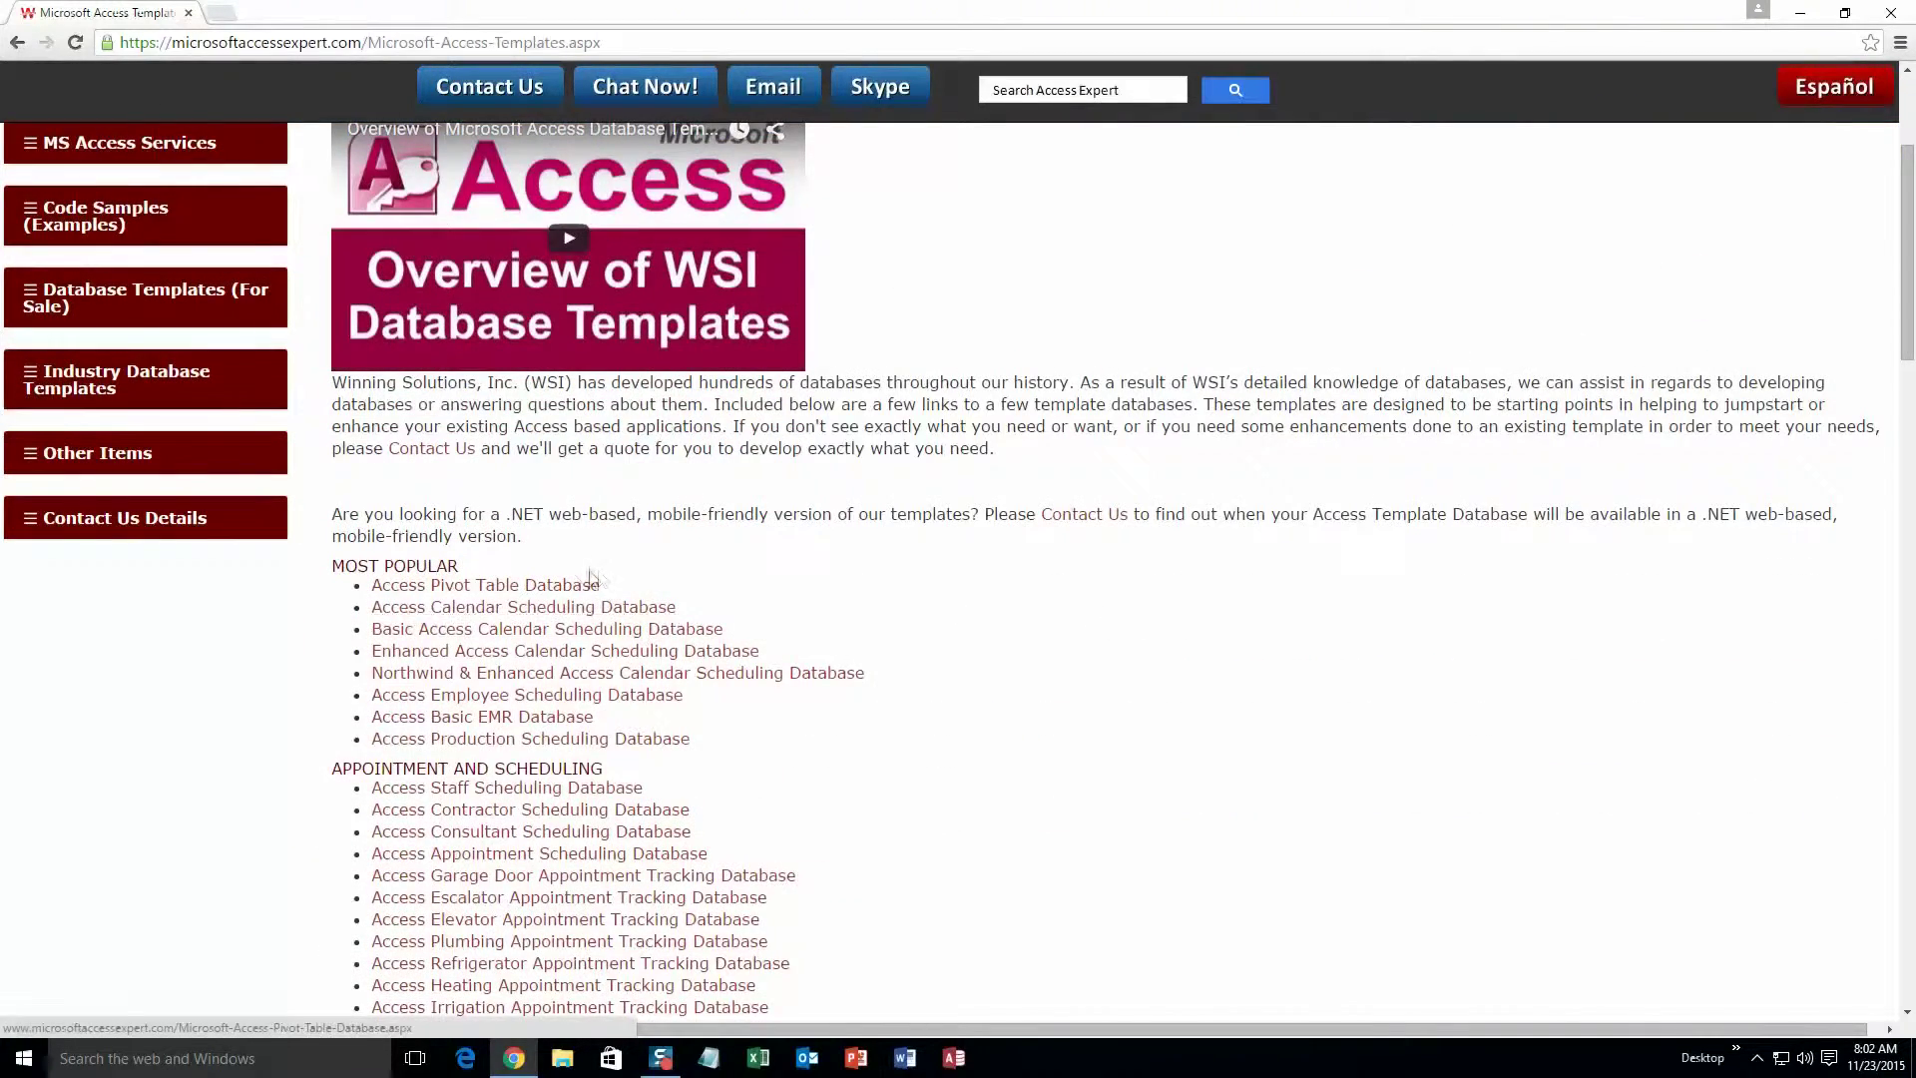
scroll(601, 579, down, 4)
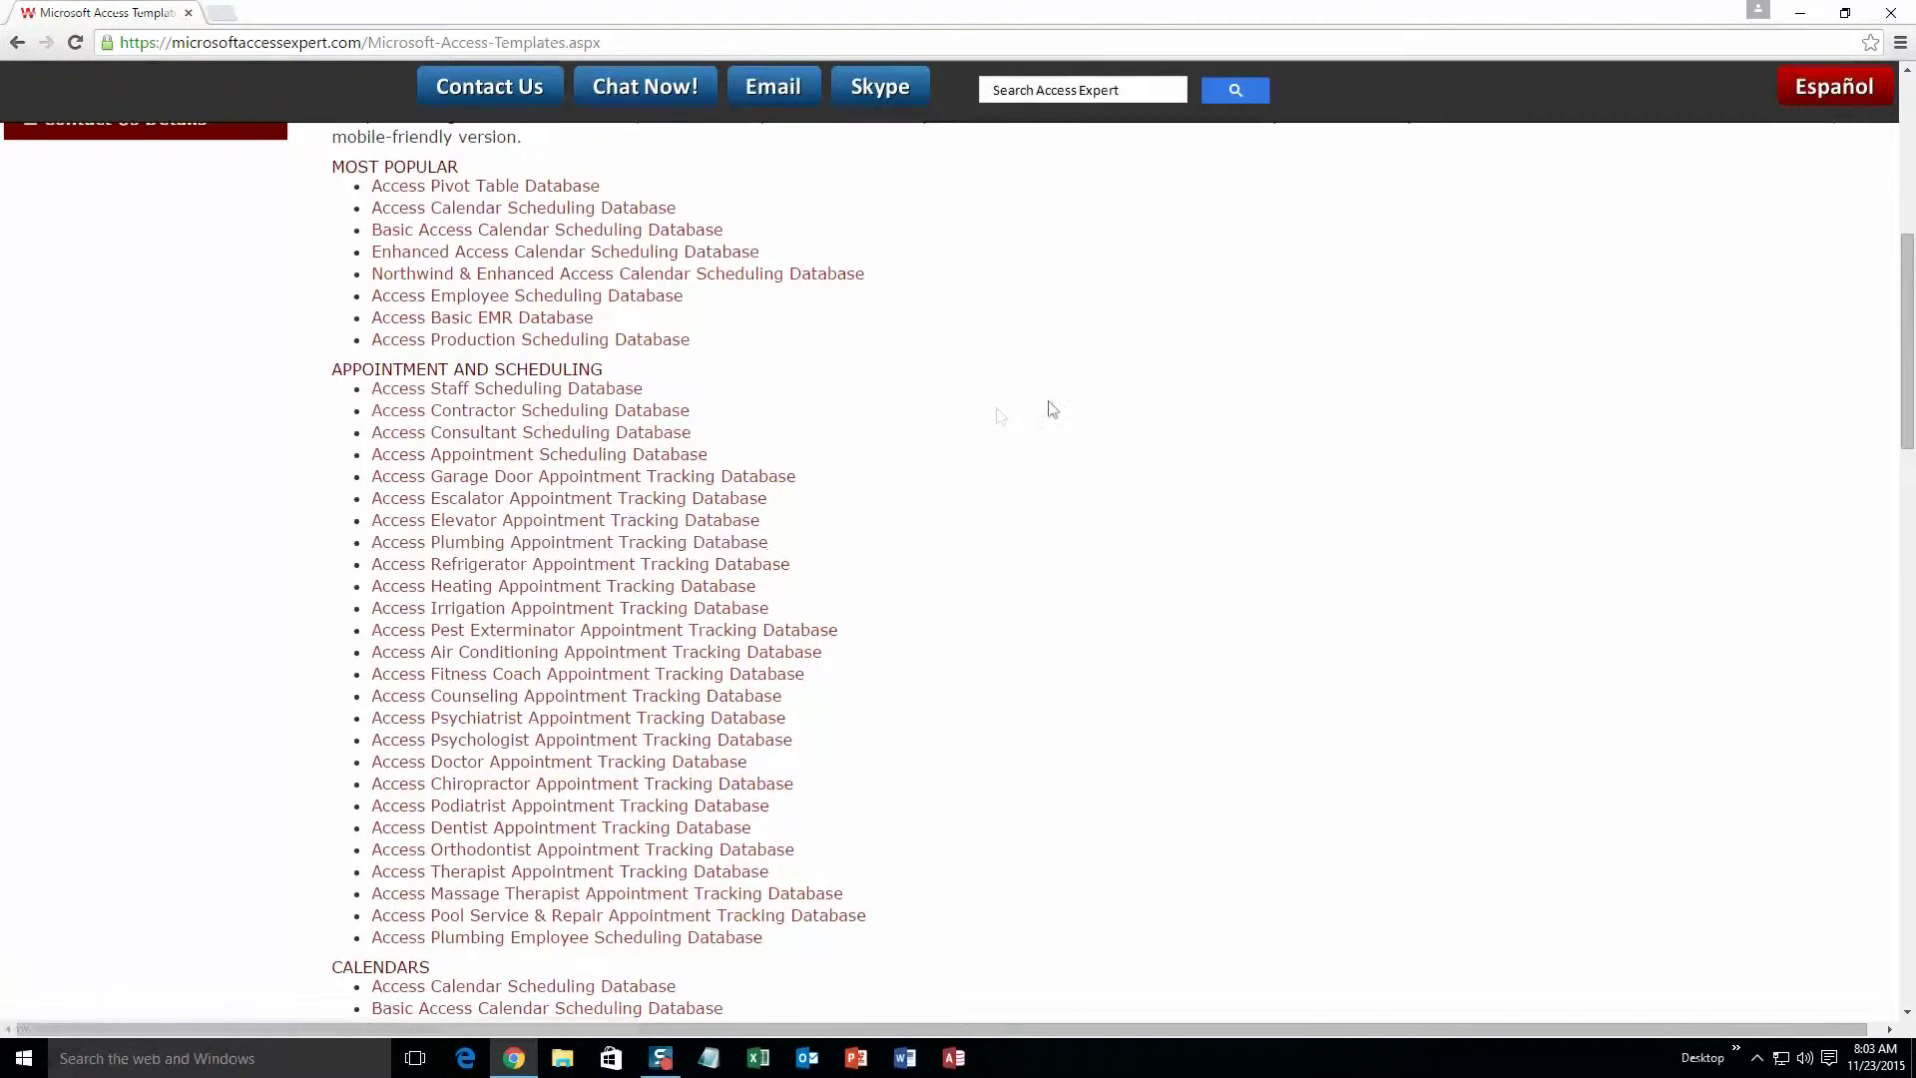
scroll(926, 479, down, 3)
scroll(599, 499, down, 2)
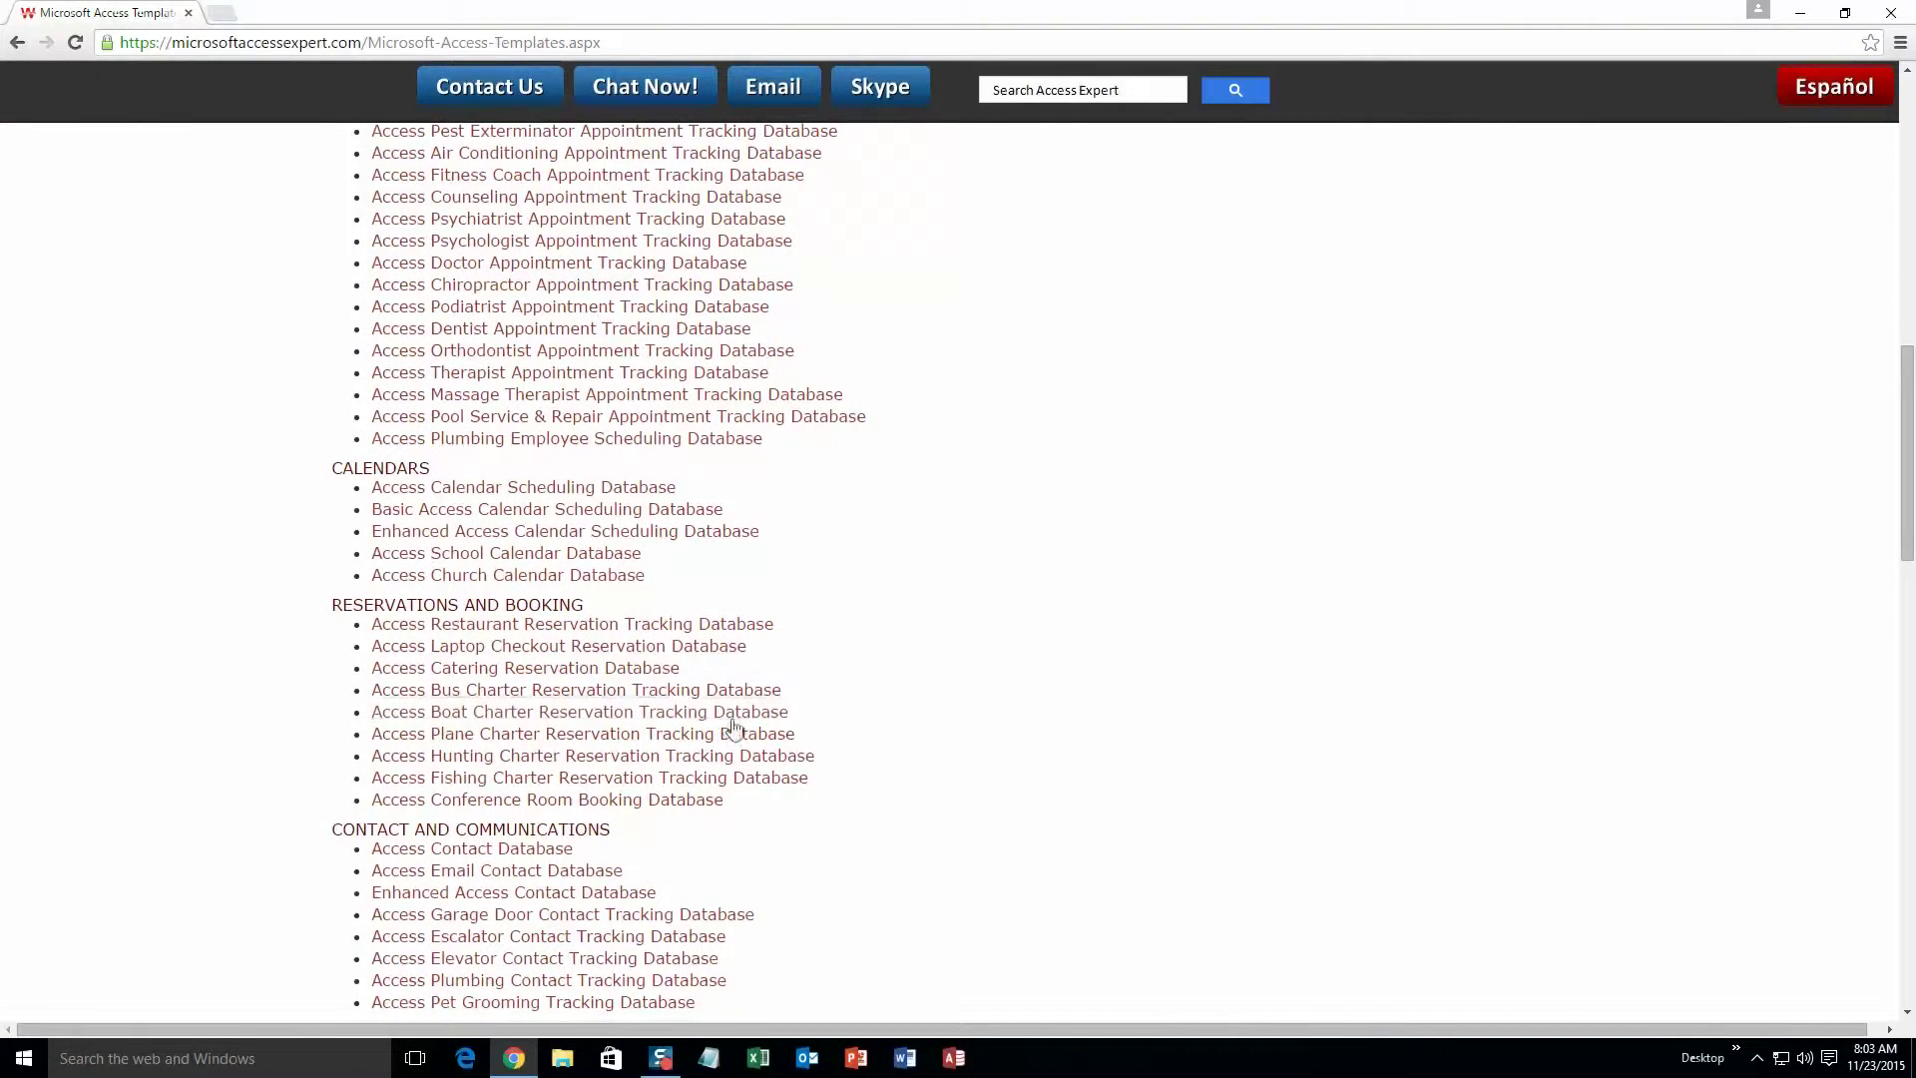
scroll(798, 685, down, 3)
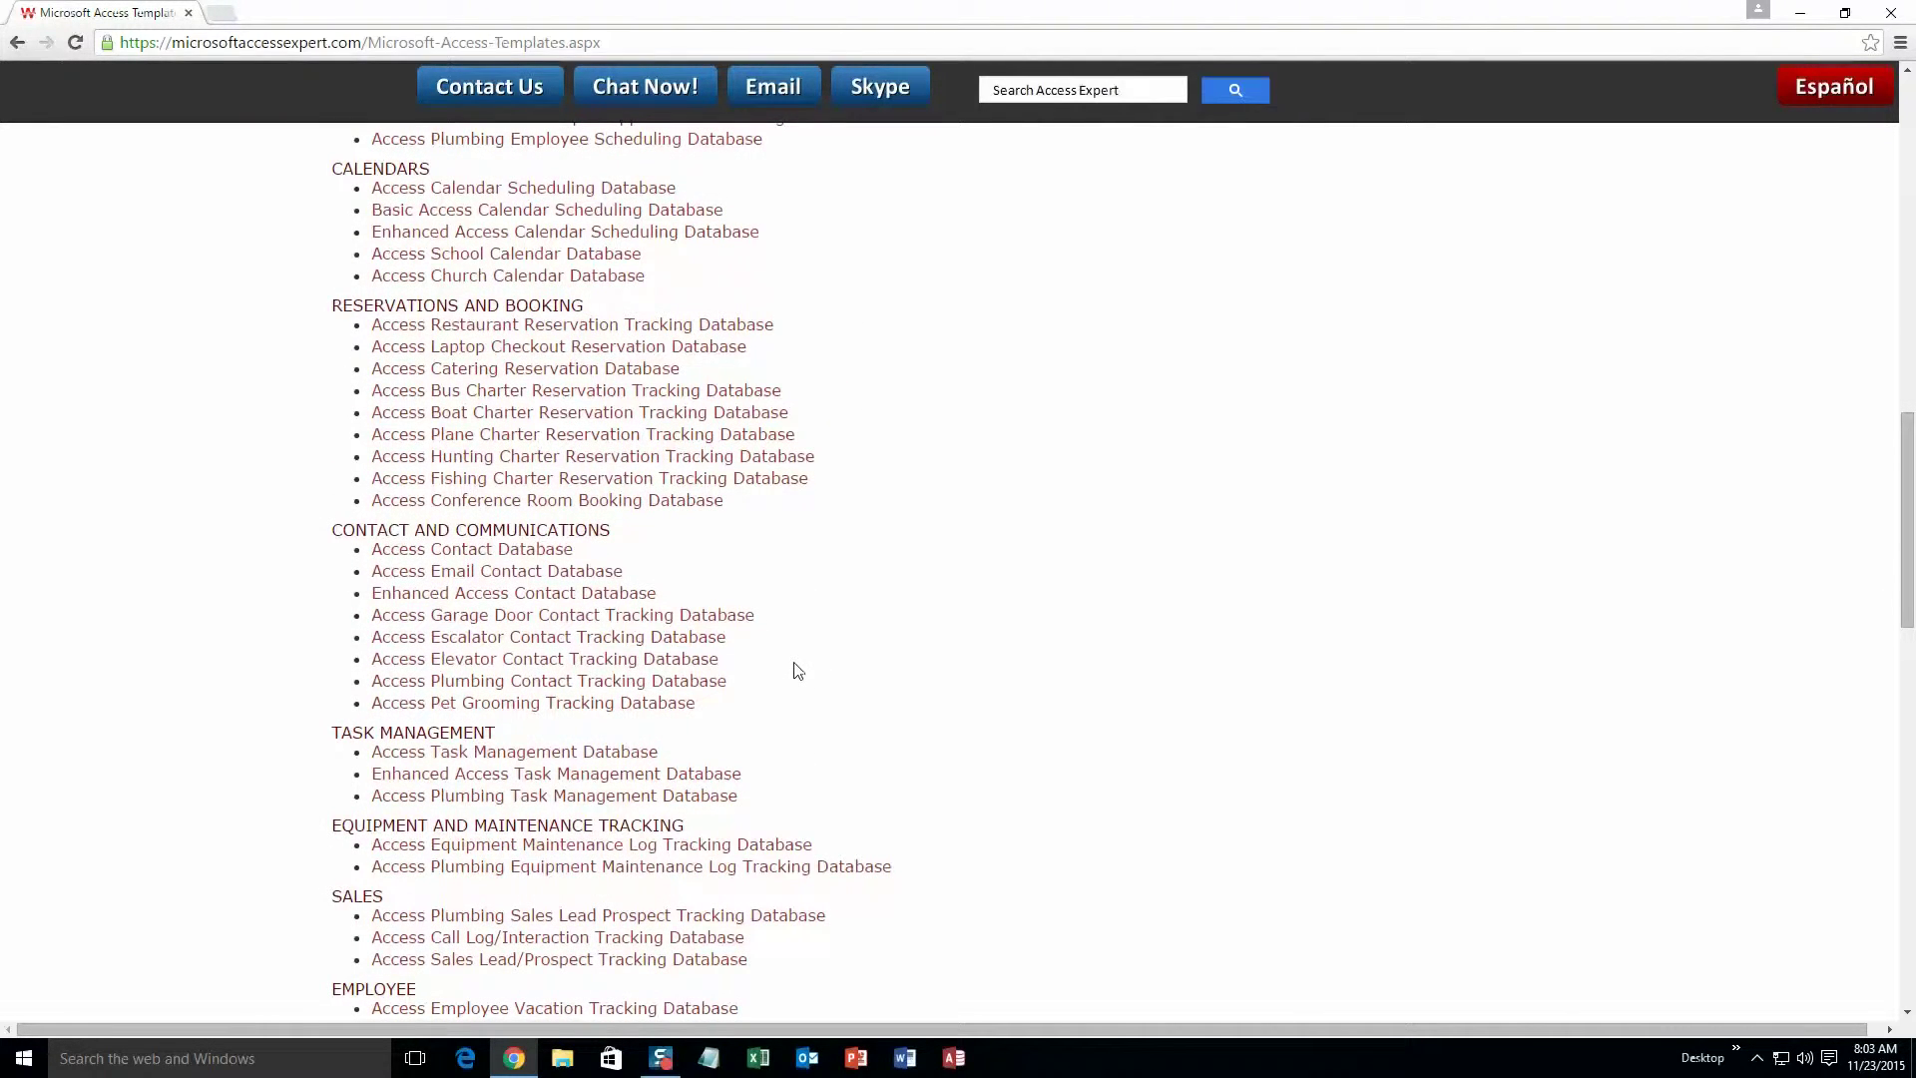
scroll(799, 670, down, 3)
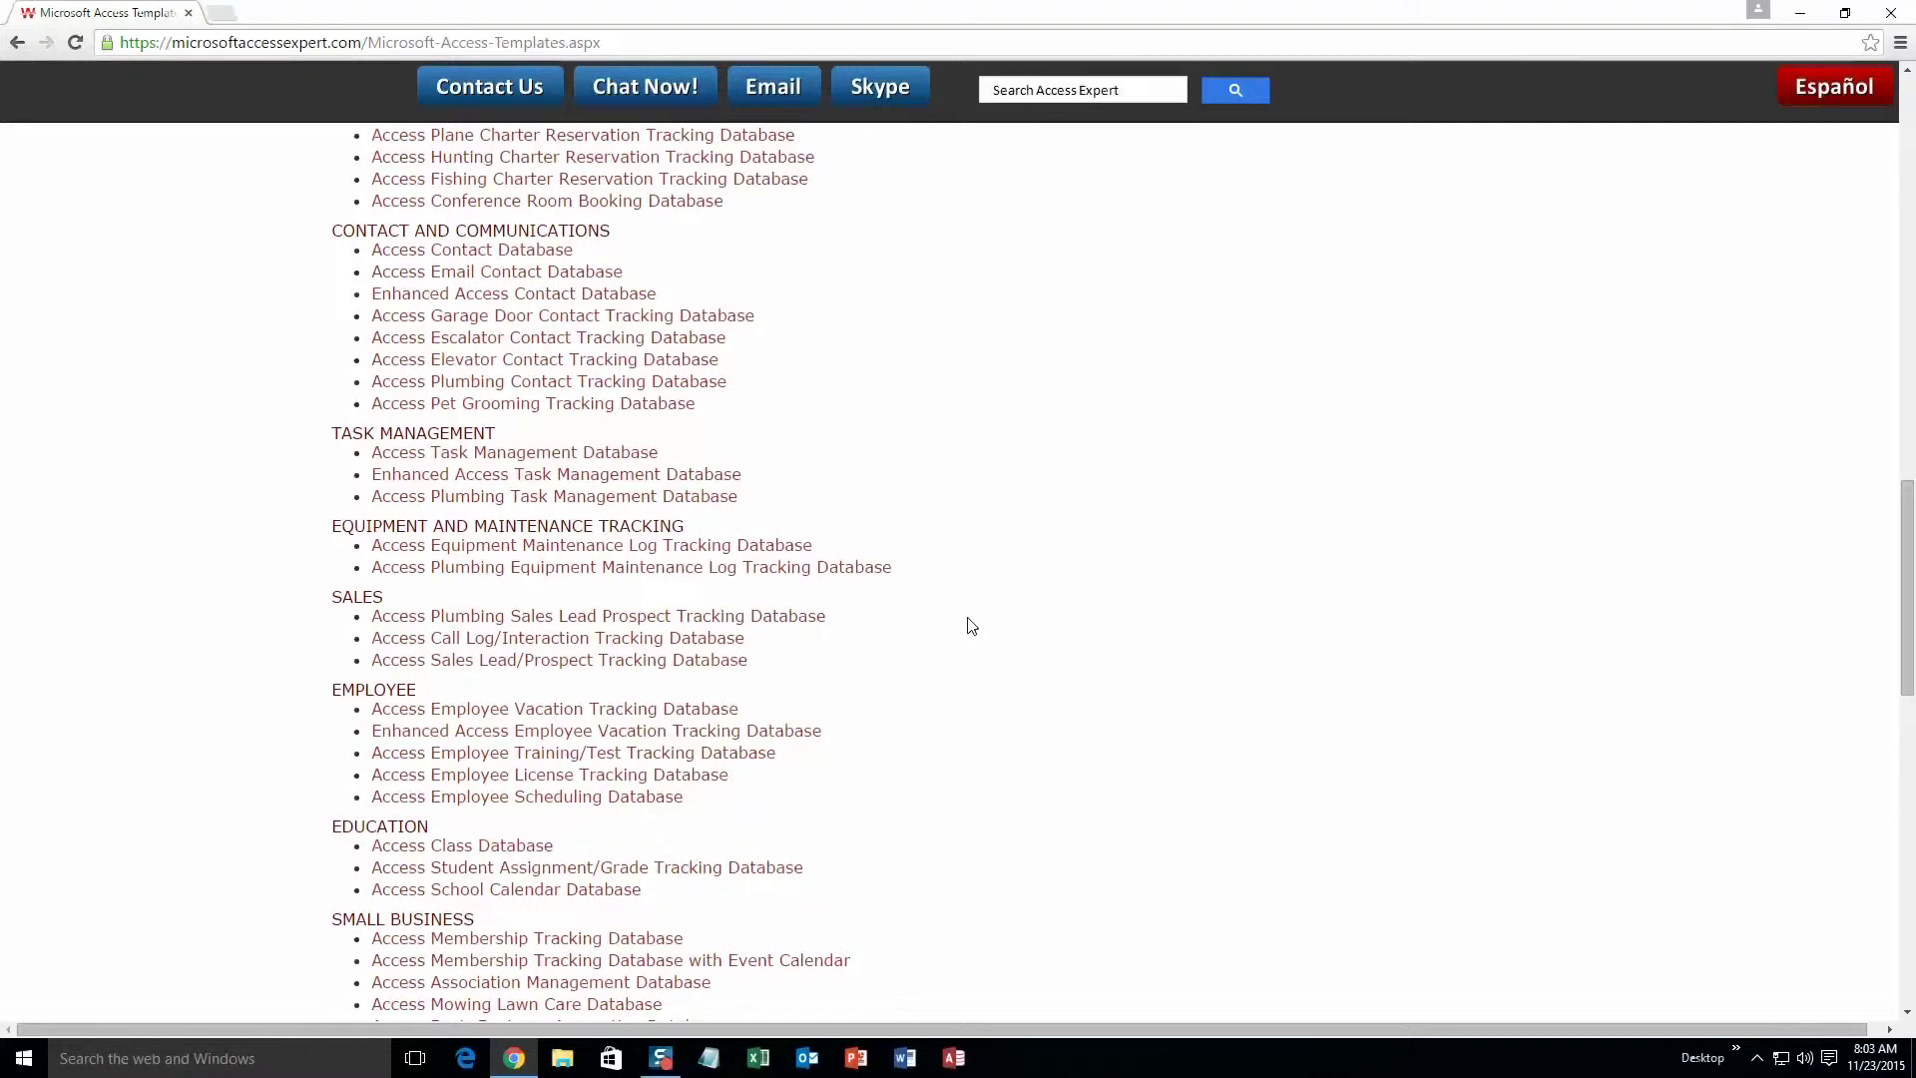
scroll(1032, 732, down, 3)
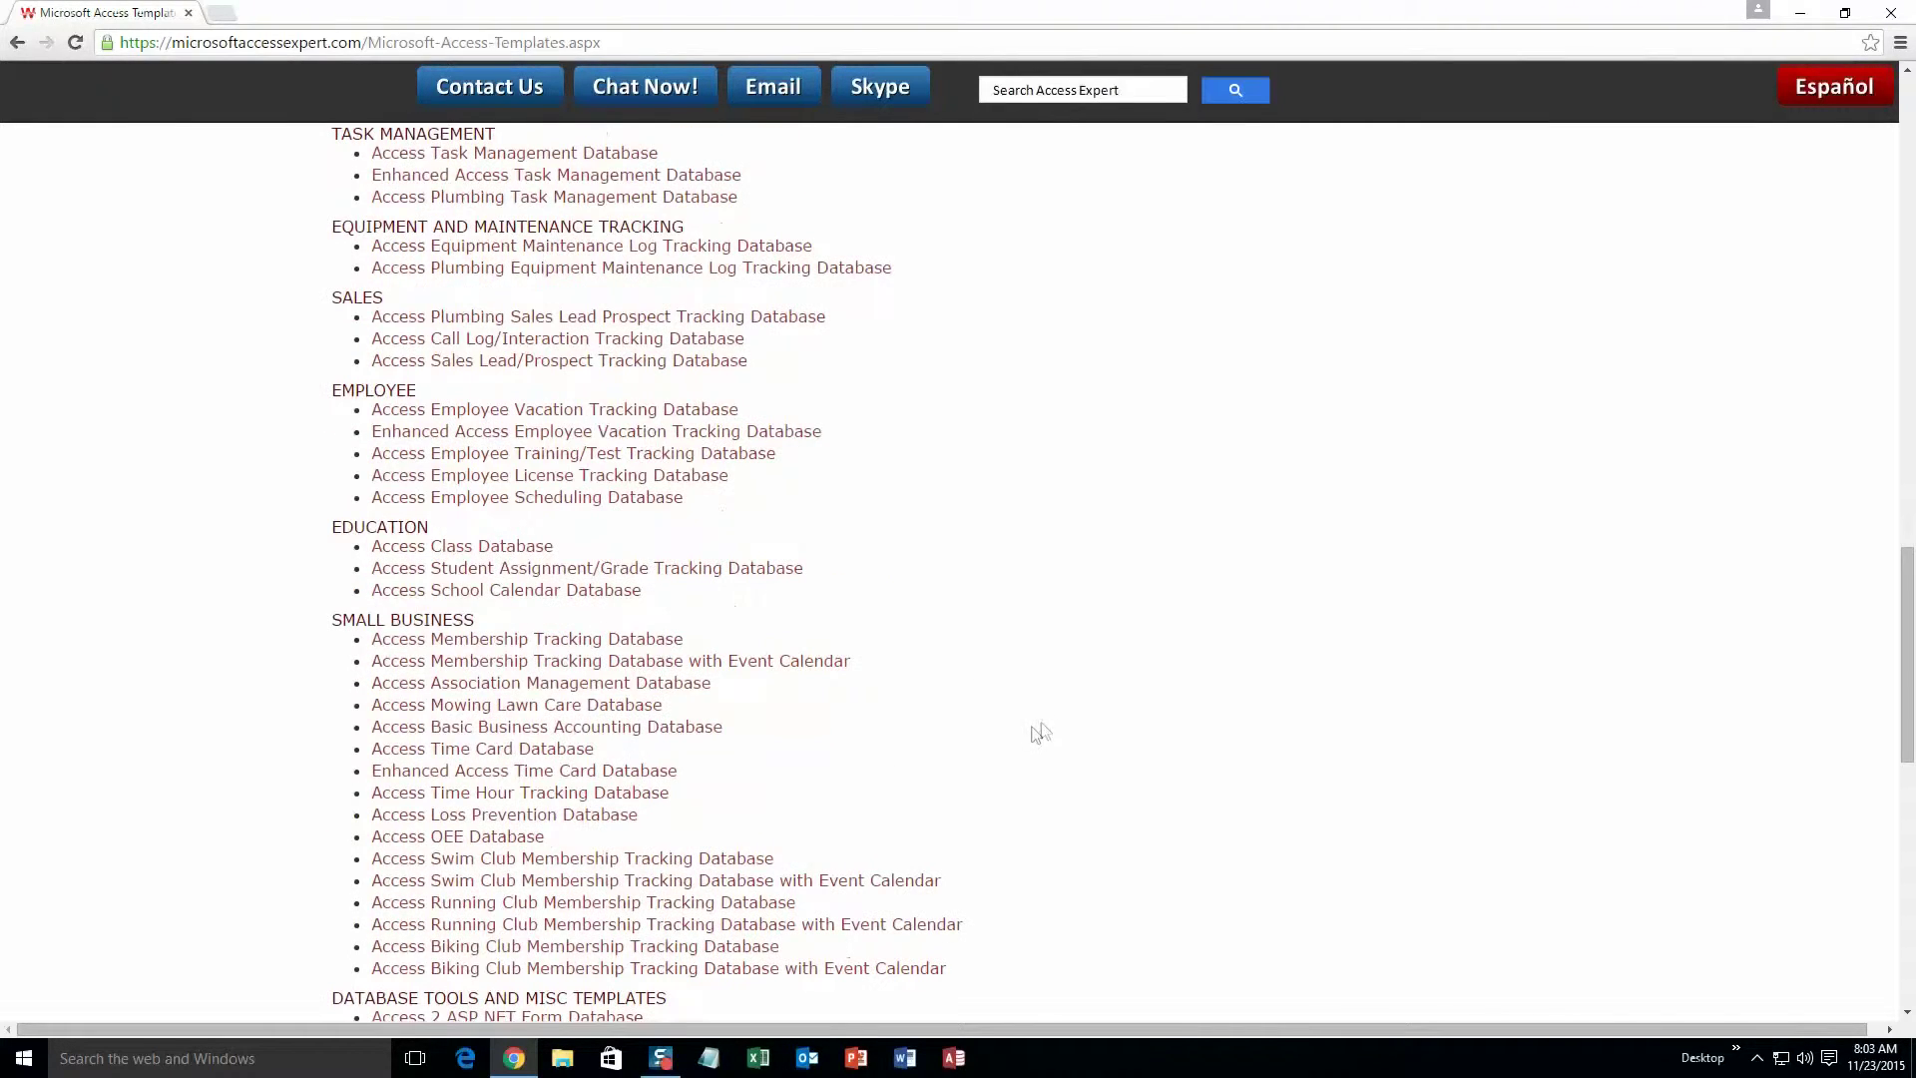
scroll(1041, 733, down, 4)
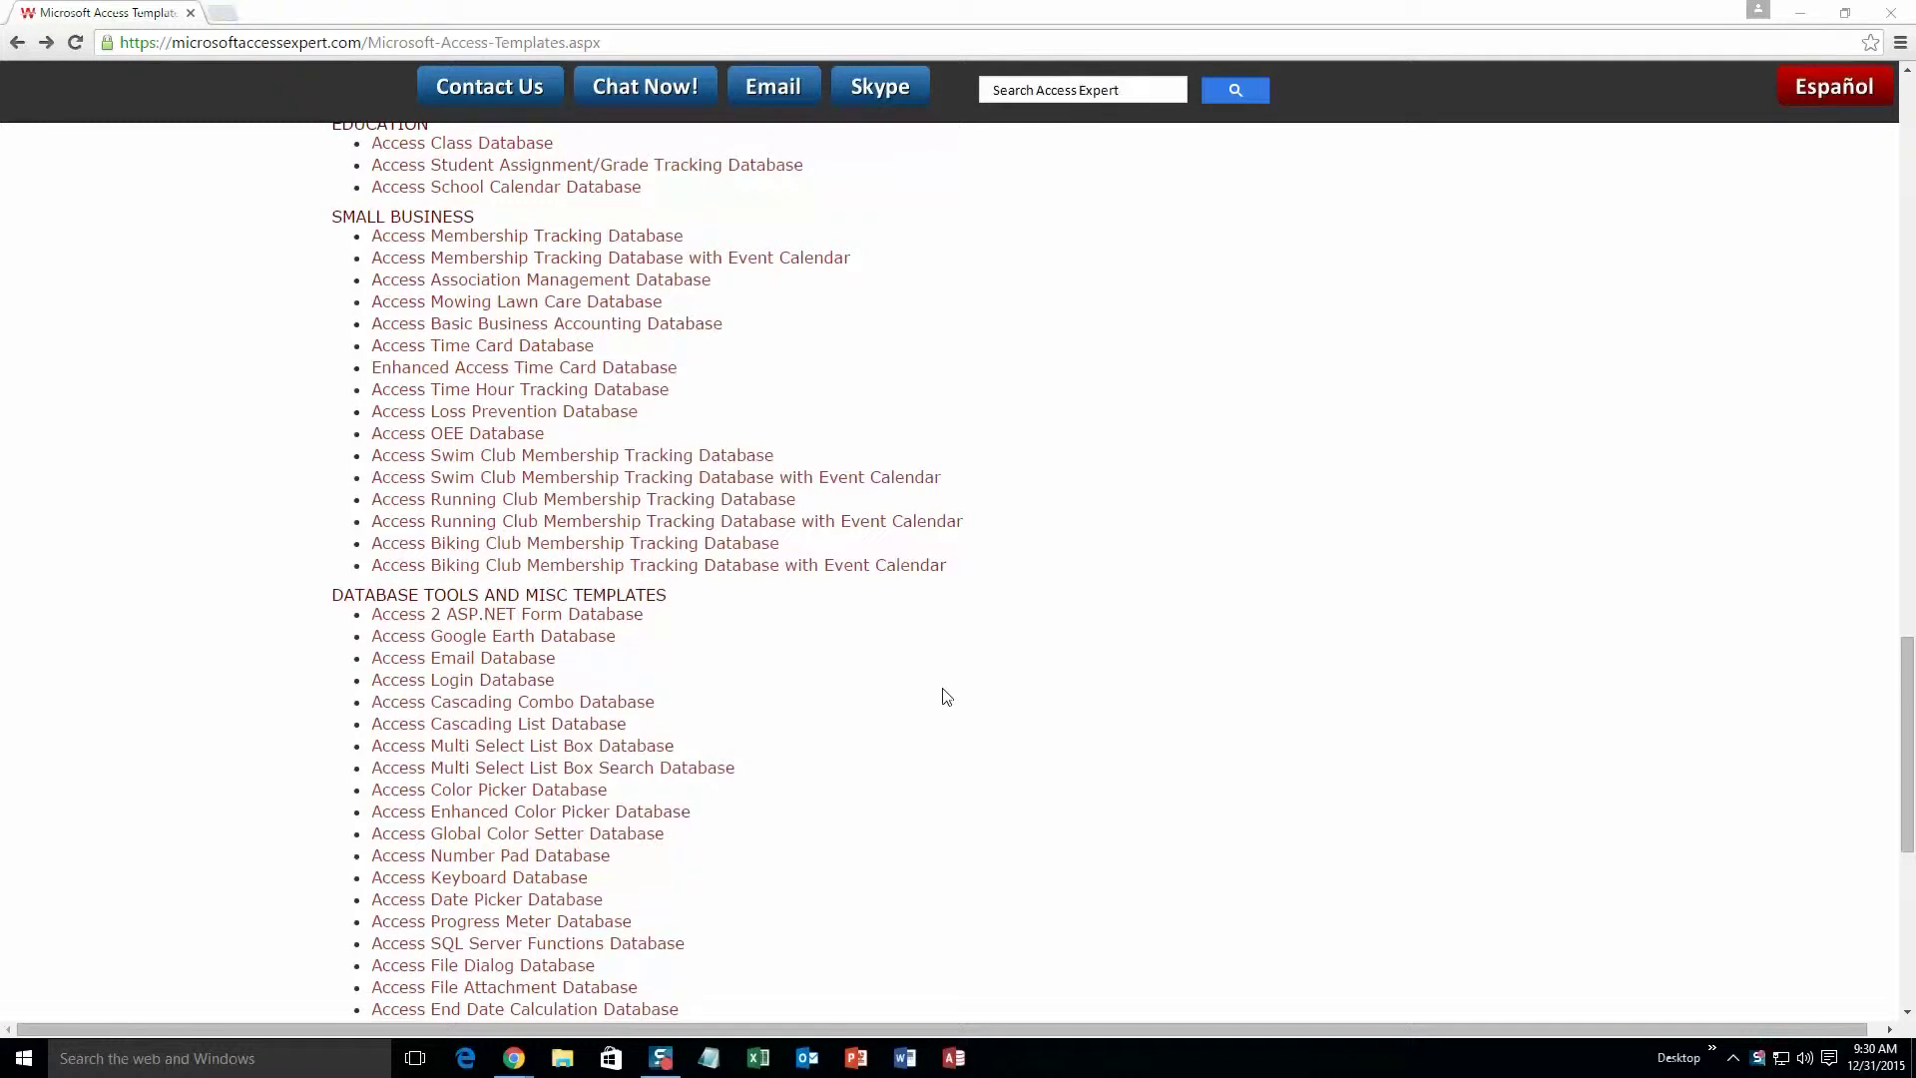
scroll(946, 697, up, 15)
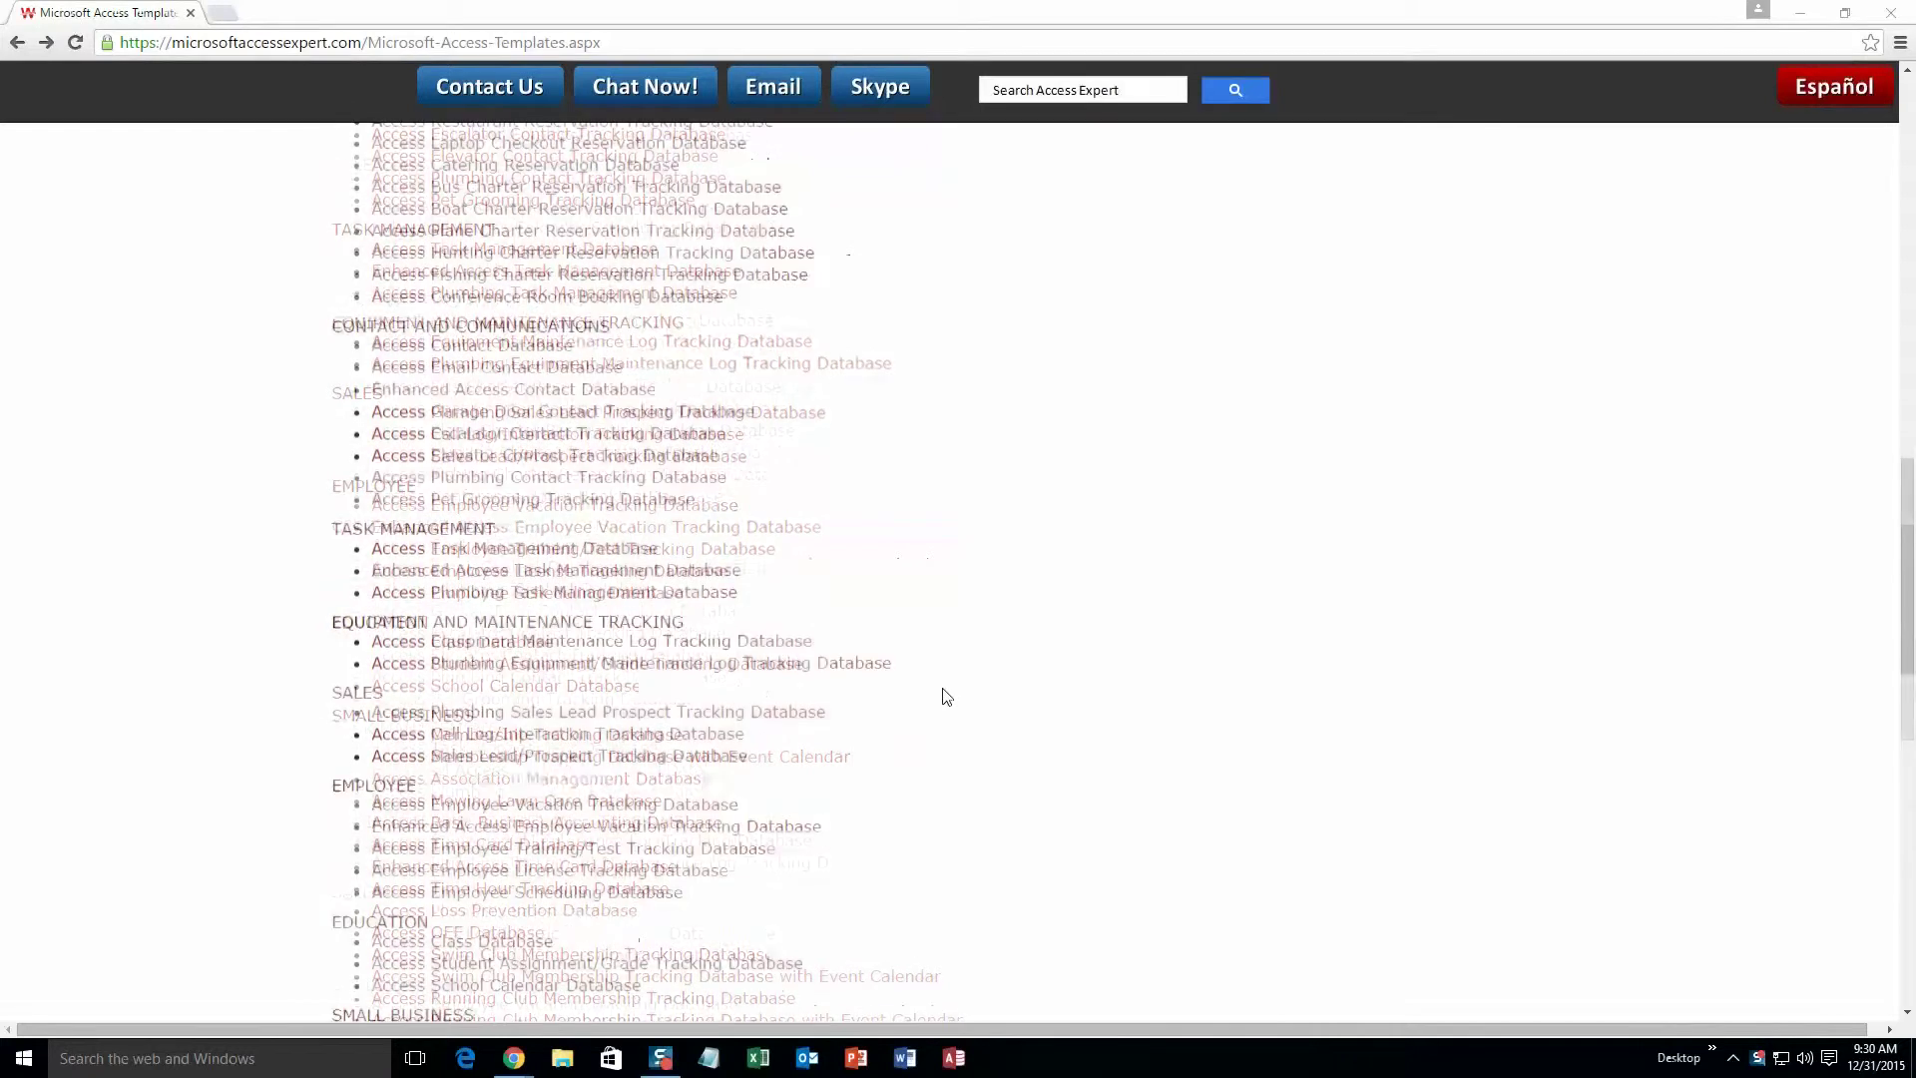
scroll(946, 696, up, 3)
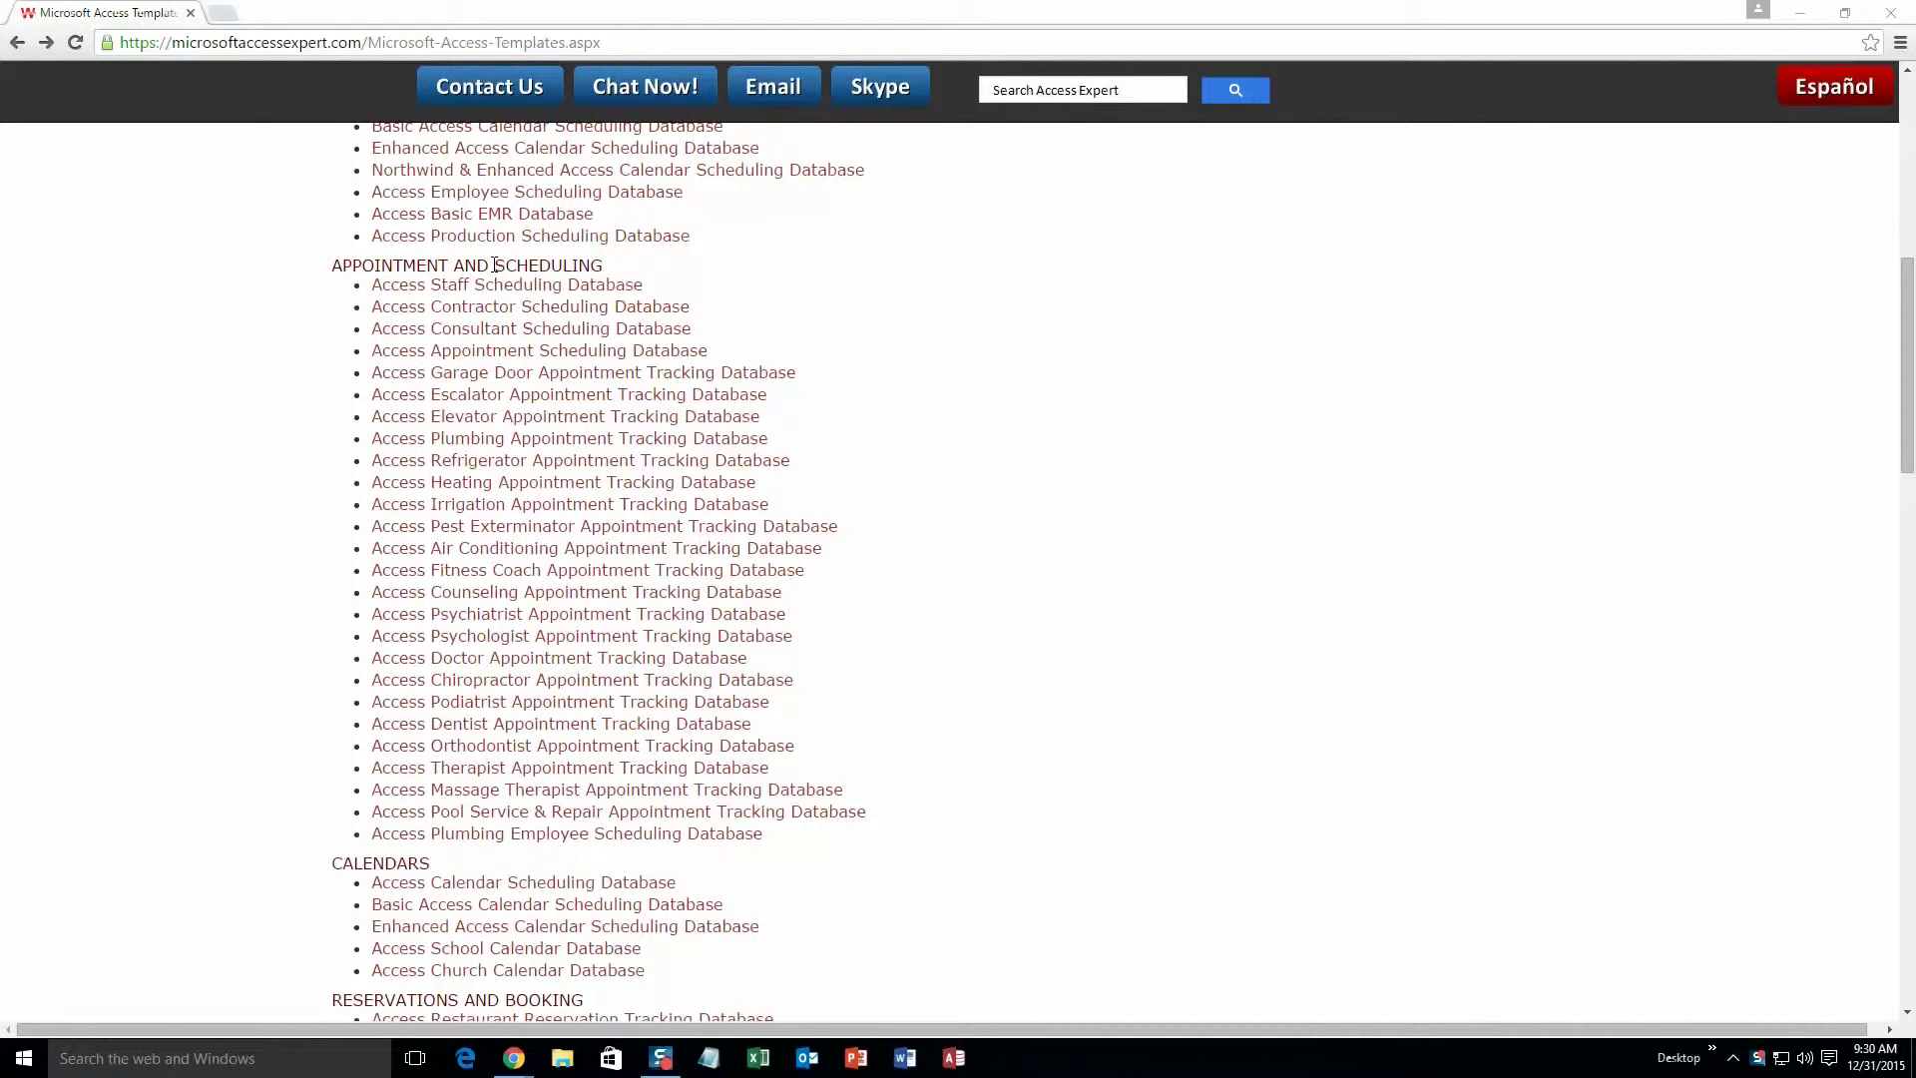
Download the Counseling Appointment Tracking Access 2010/2013/2016 demo zip and select CounselingModernDemo inside it
click(570, 592)
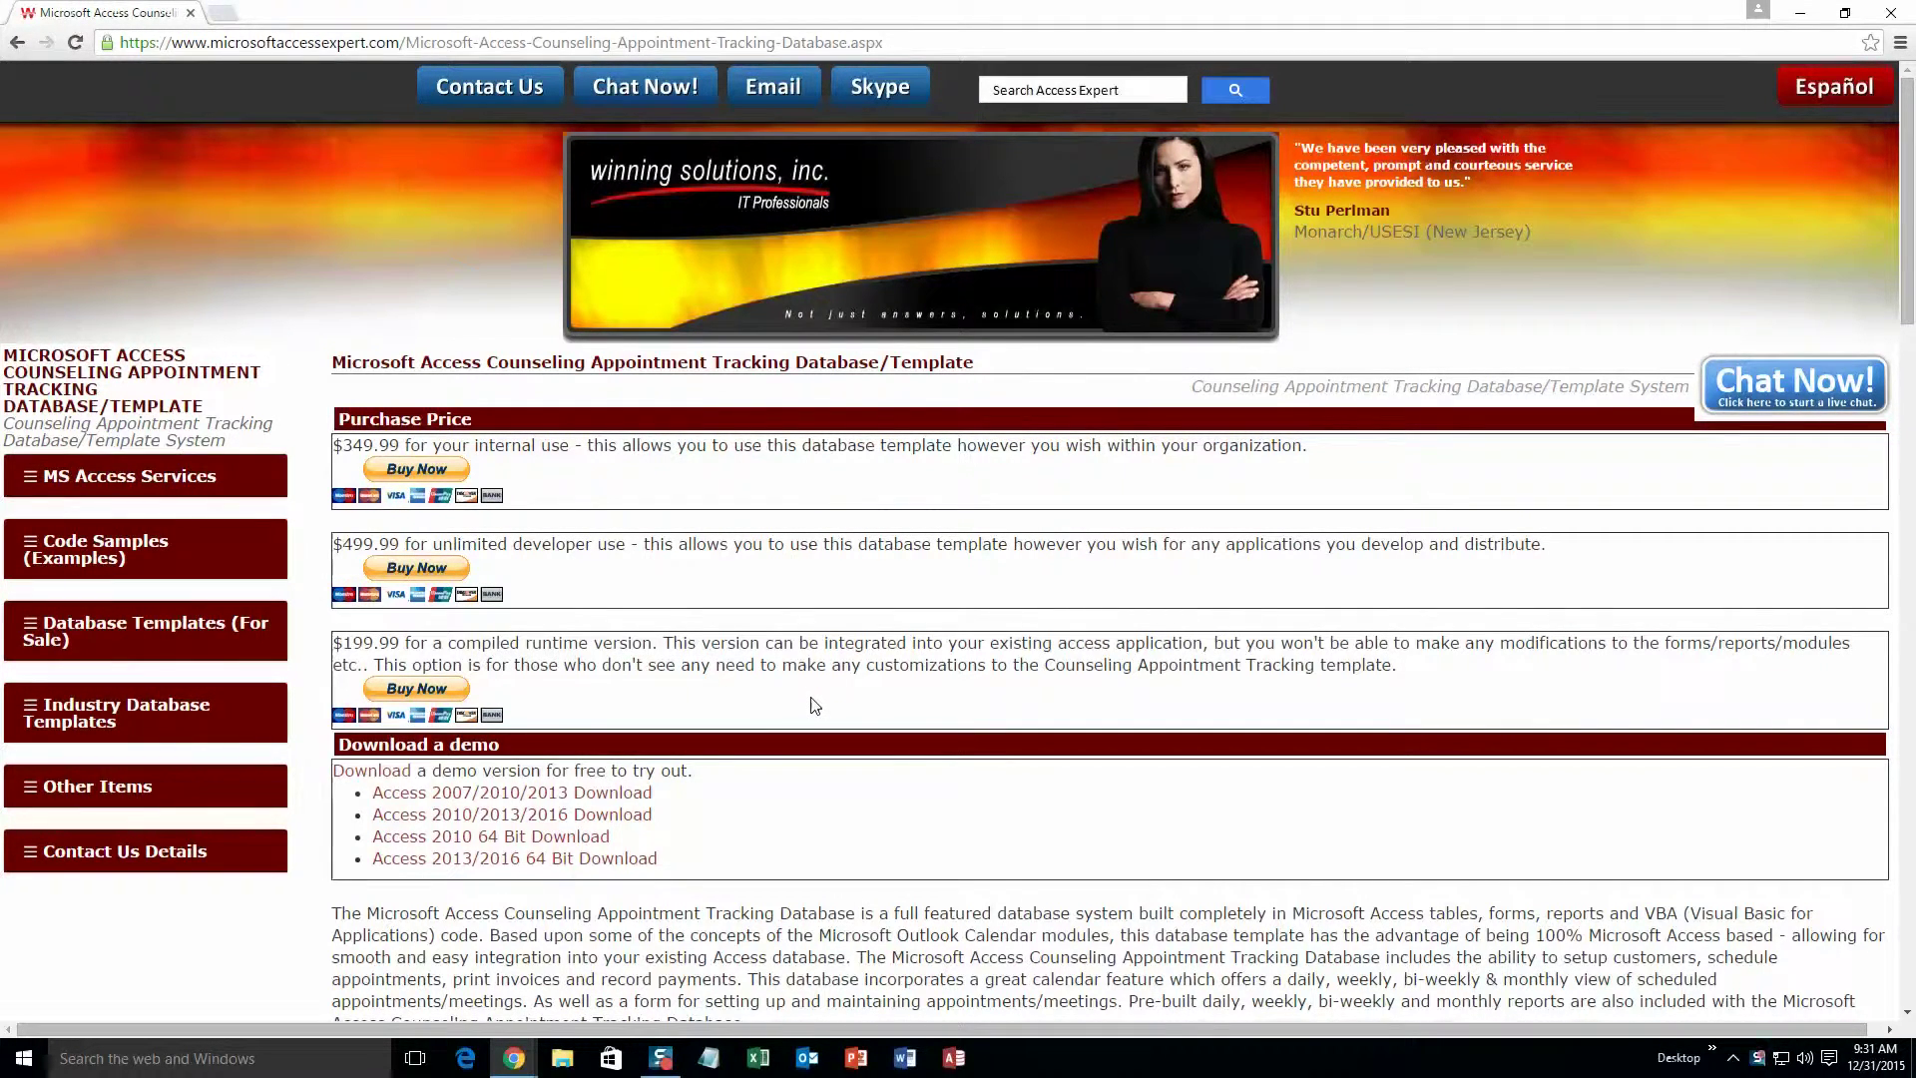
click(636, 818)
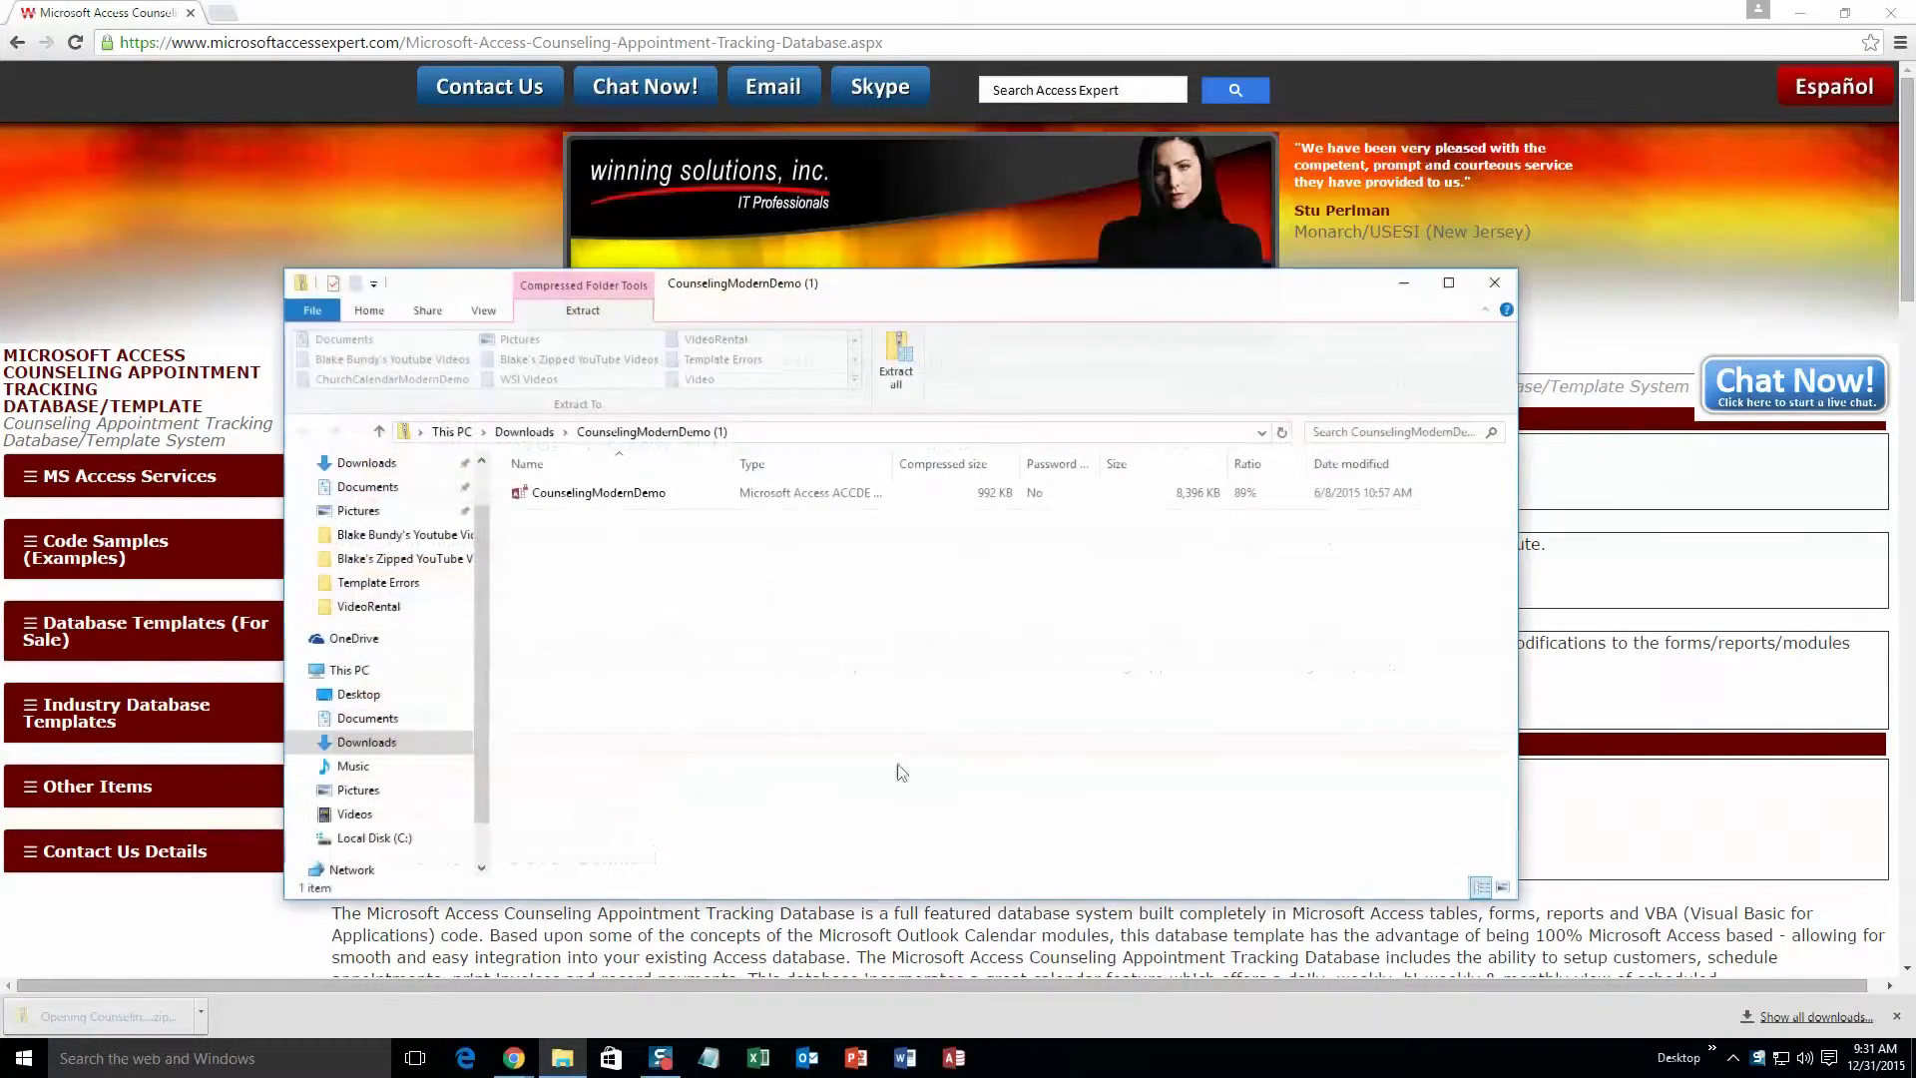
click(684, 493)
Extract the demo into Downloads and open CounselingModernDemo in Access, allowing the security warning
click(916, 368)
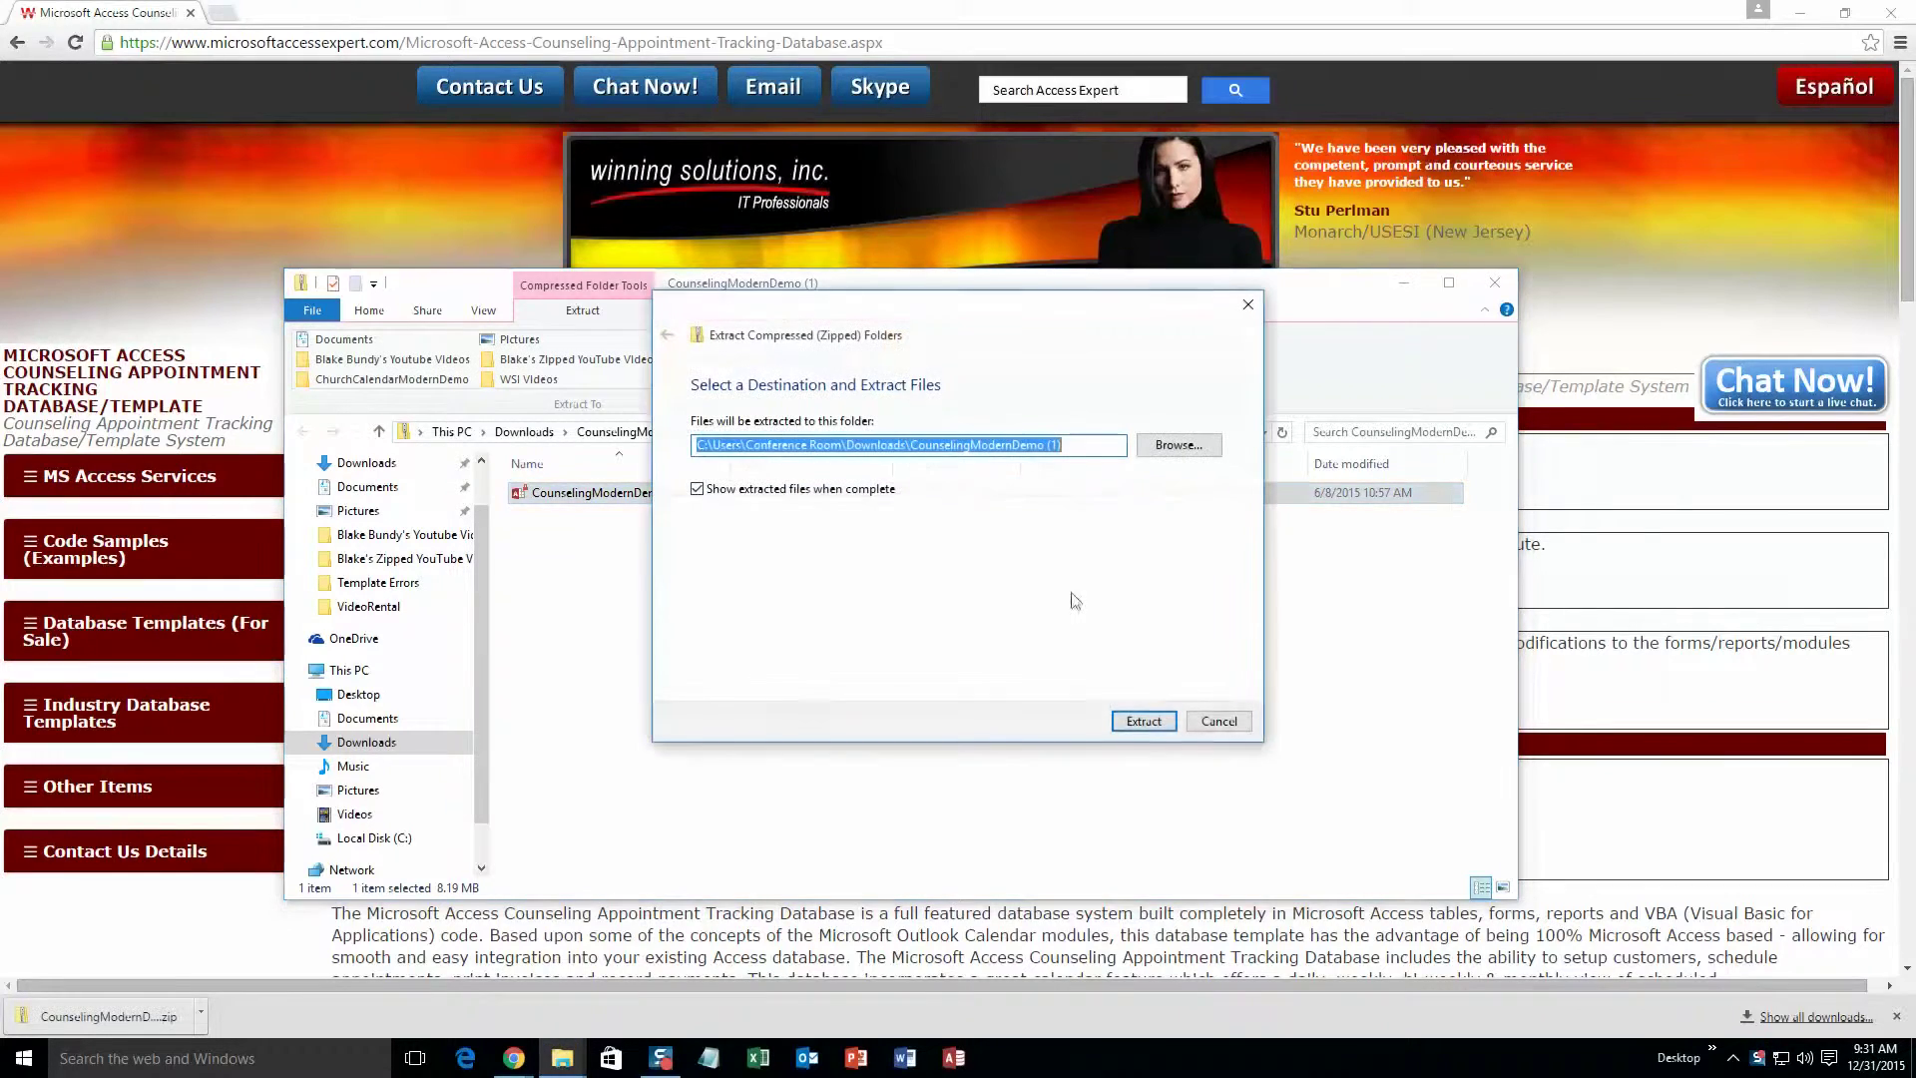
click(1144, 720)
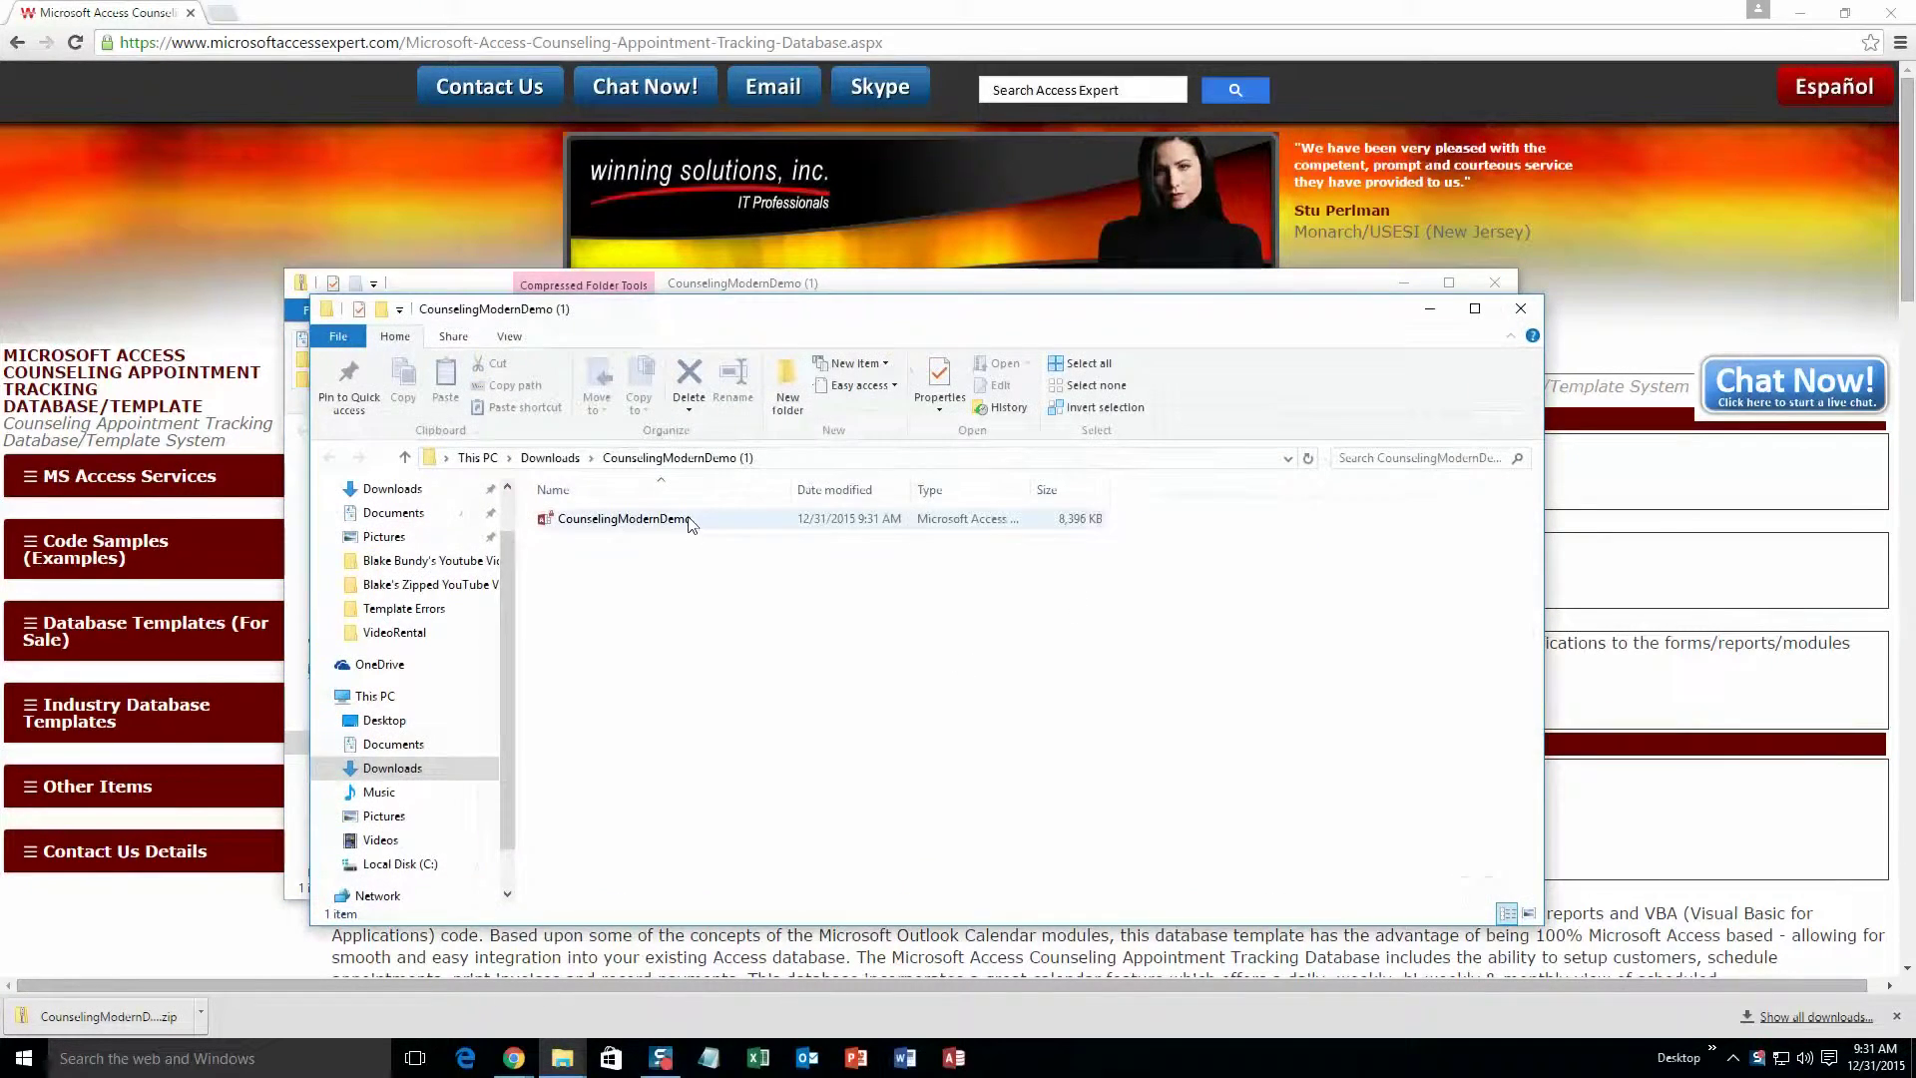
double_click(687, 517)
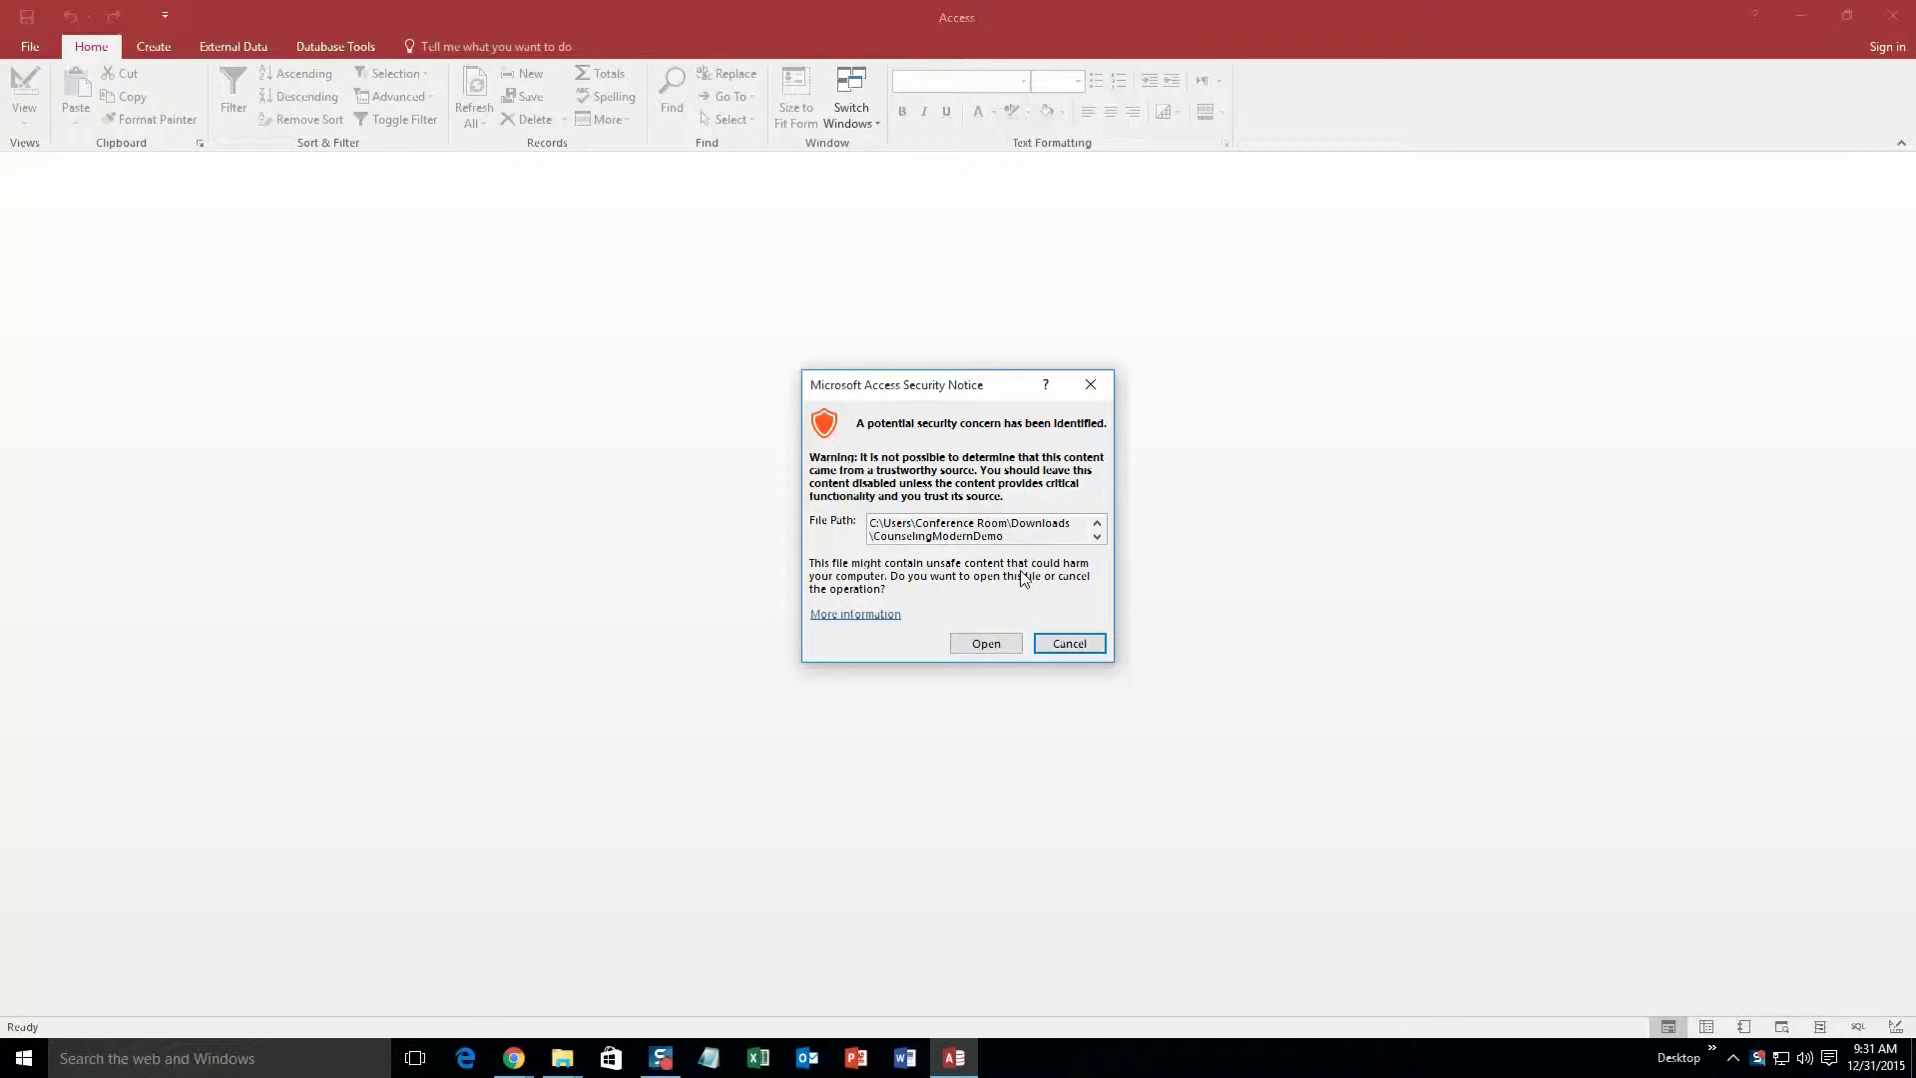
click(988, 644)
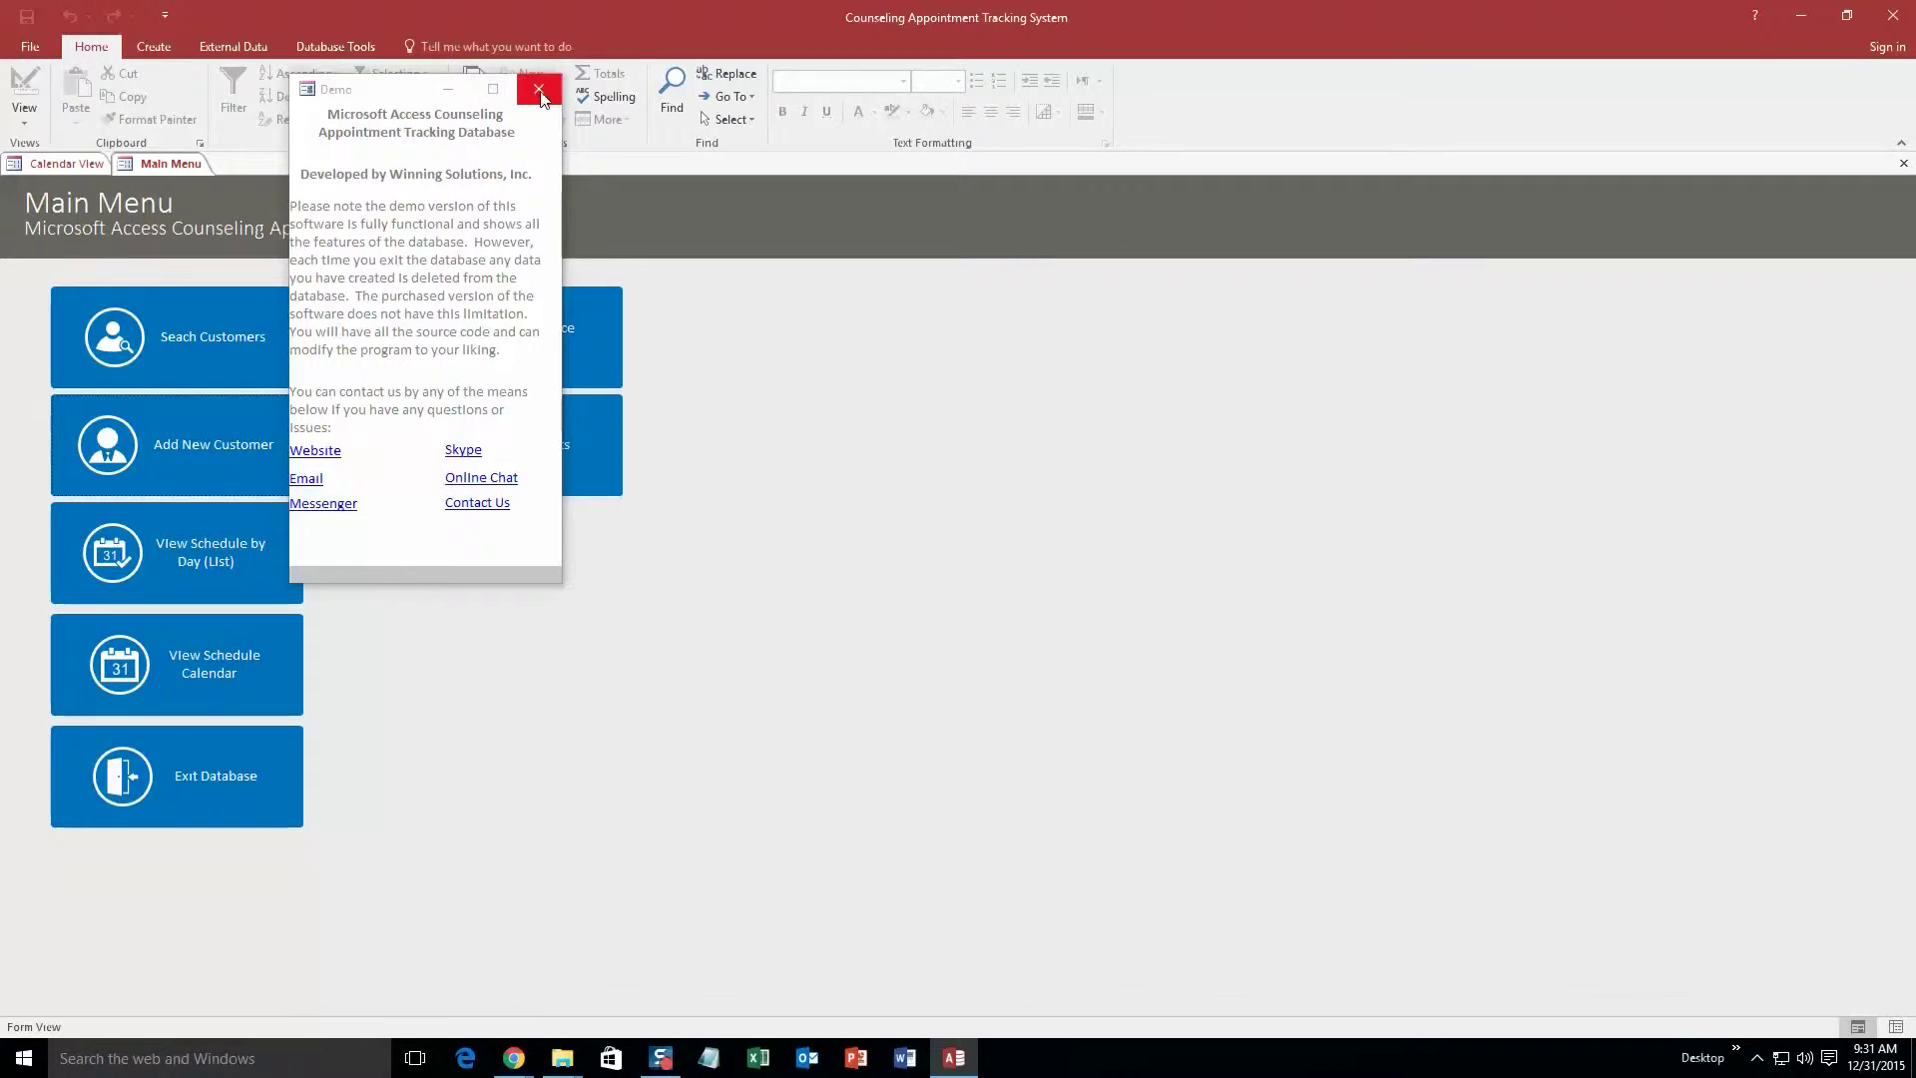
Dismiss the demo popup and start a new customer from the Main Menu
click(539, 89)
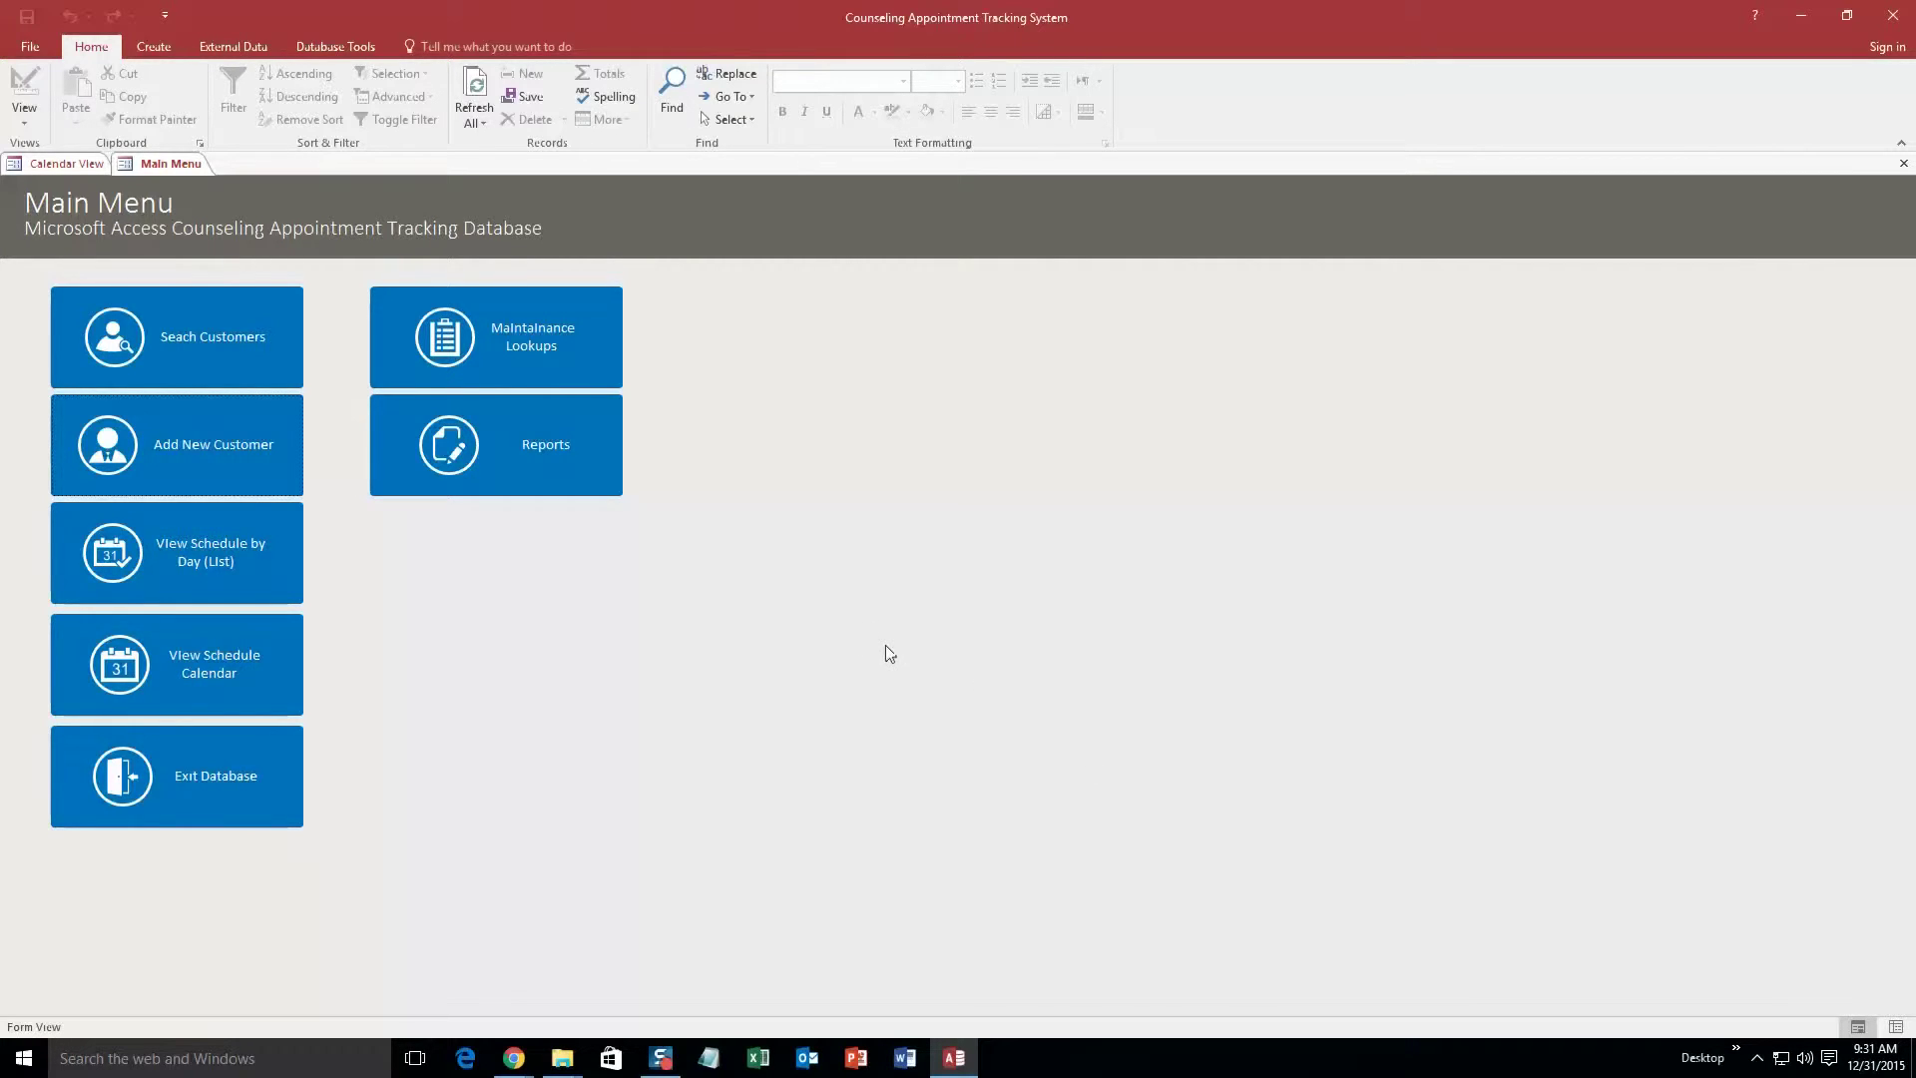
click(200, 447)
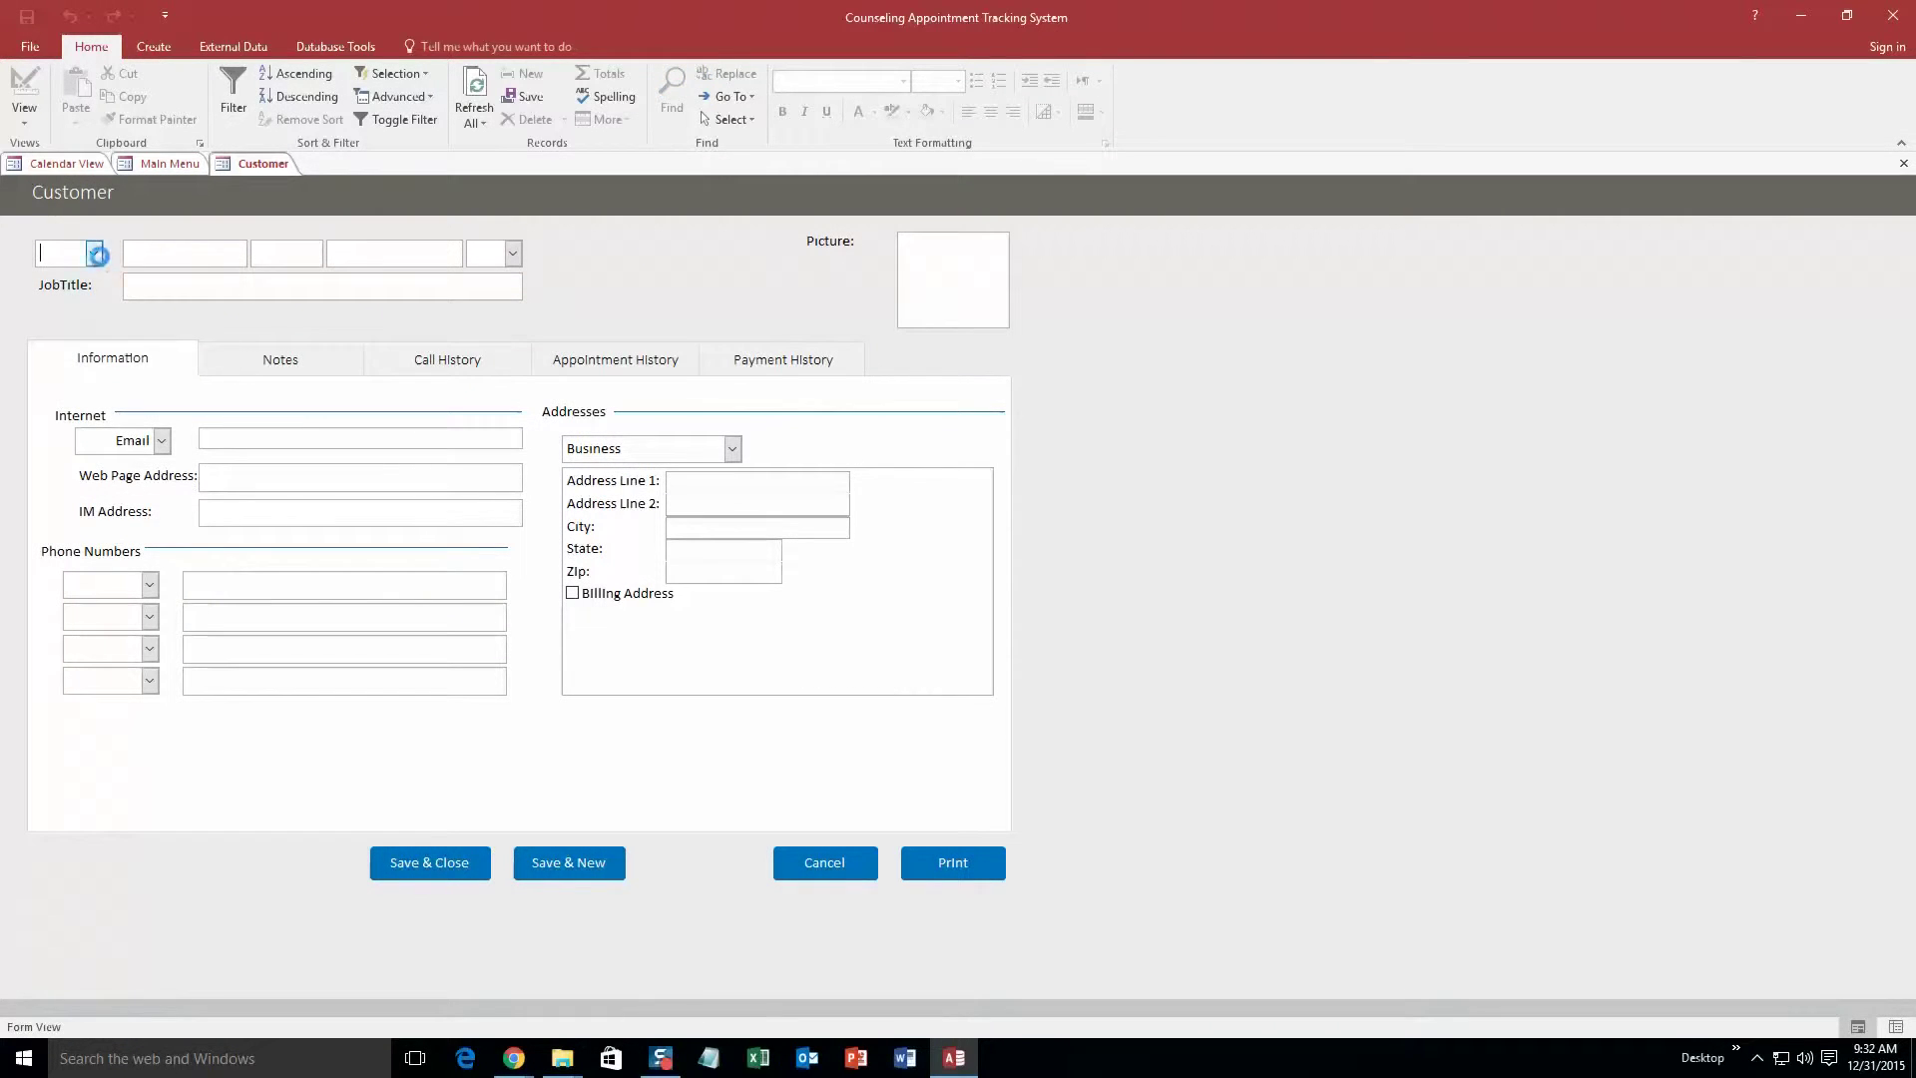
Enter the new customer's title Mr., name, e-mail, and an Assistant-type phone number
click(93, 253)
click(96, 316)
click(230, 247)
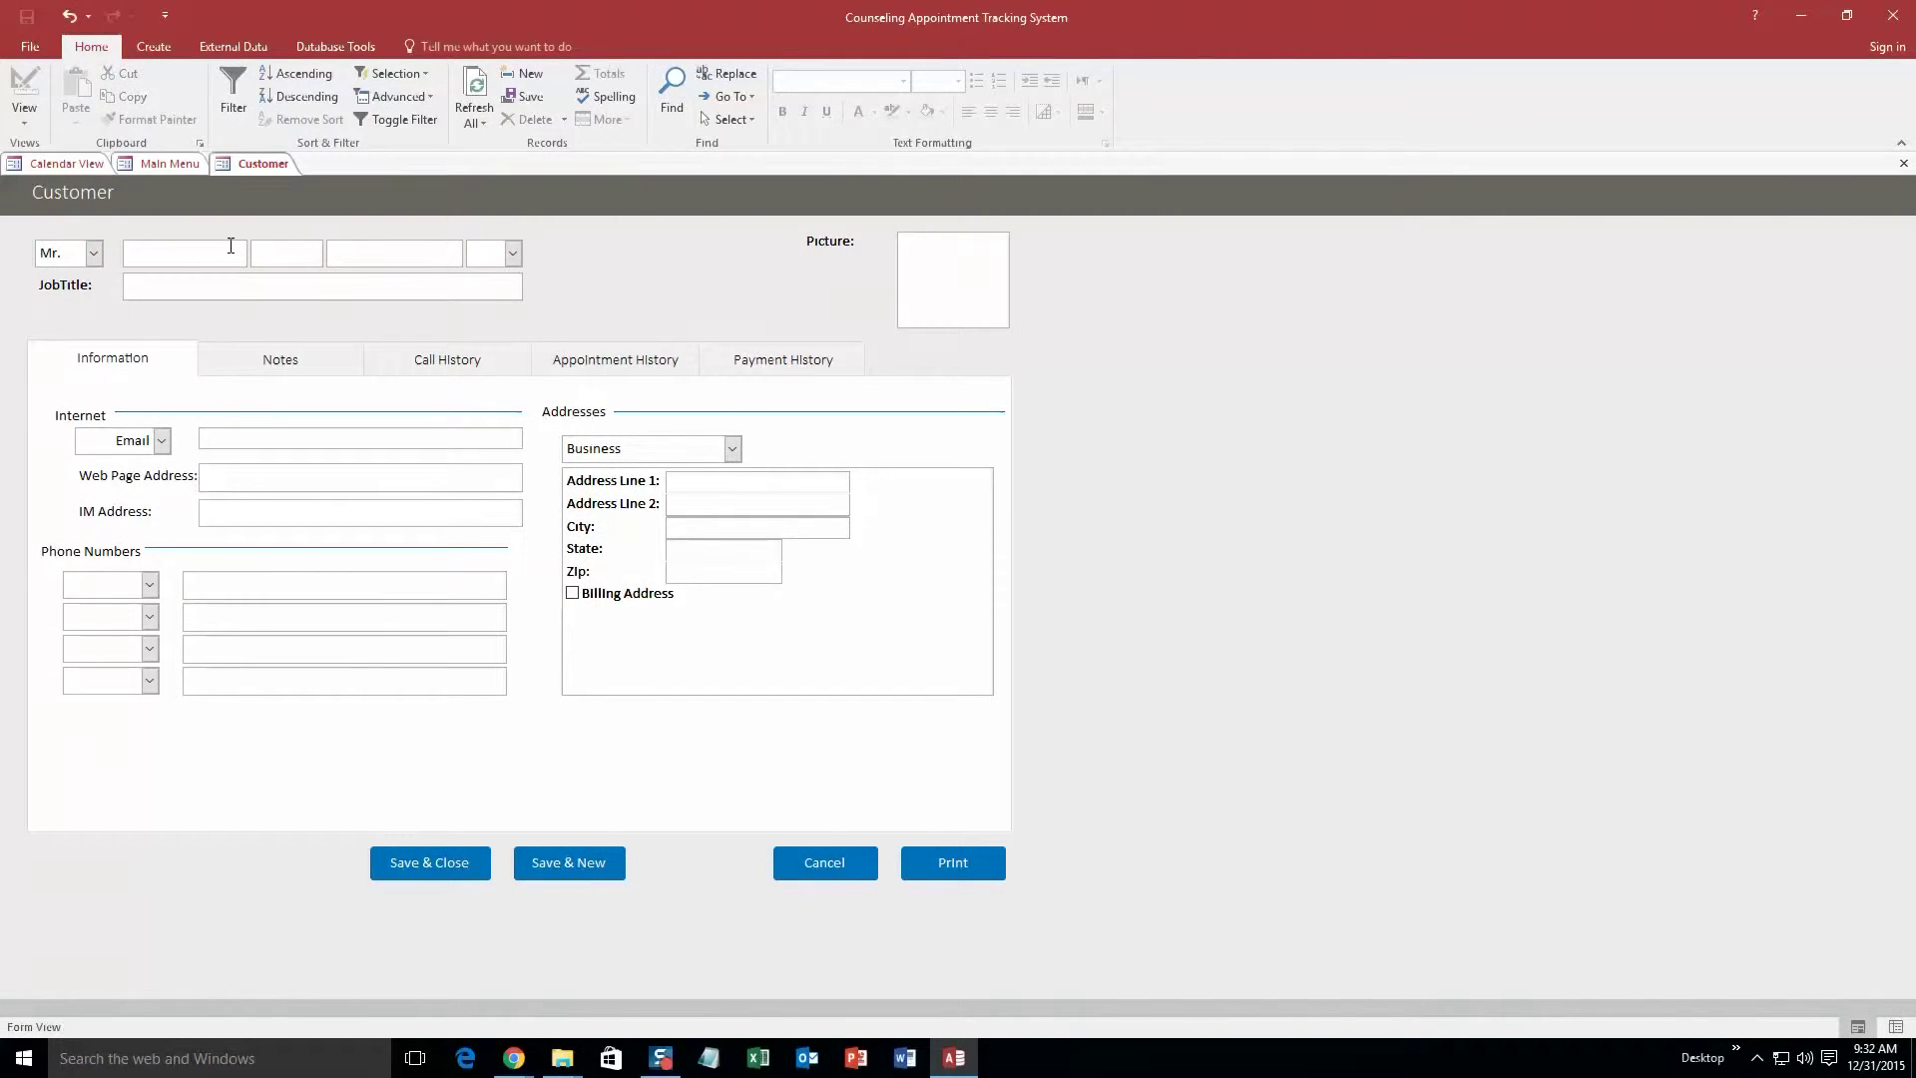
text(Jeff)
text(Smith)
click(221, 434)
text(test@test.com)
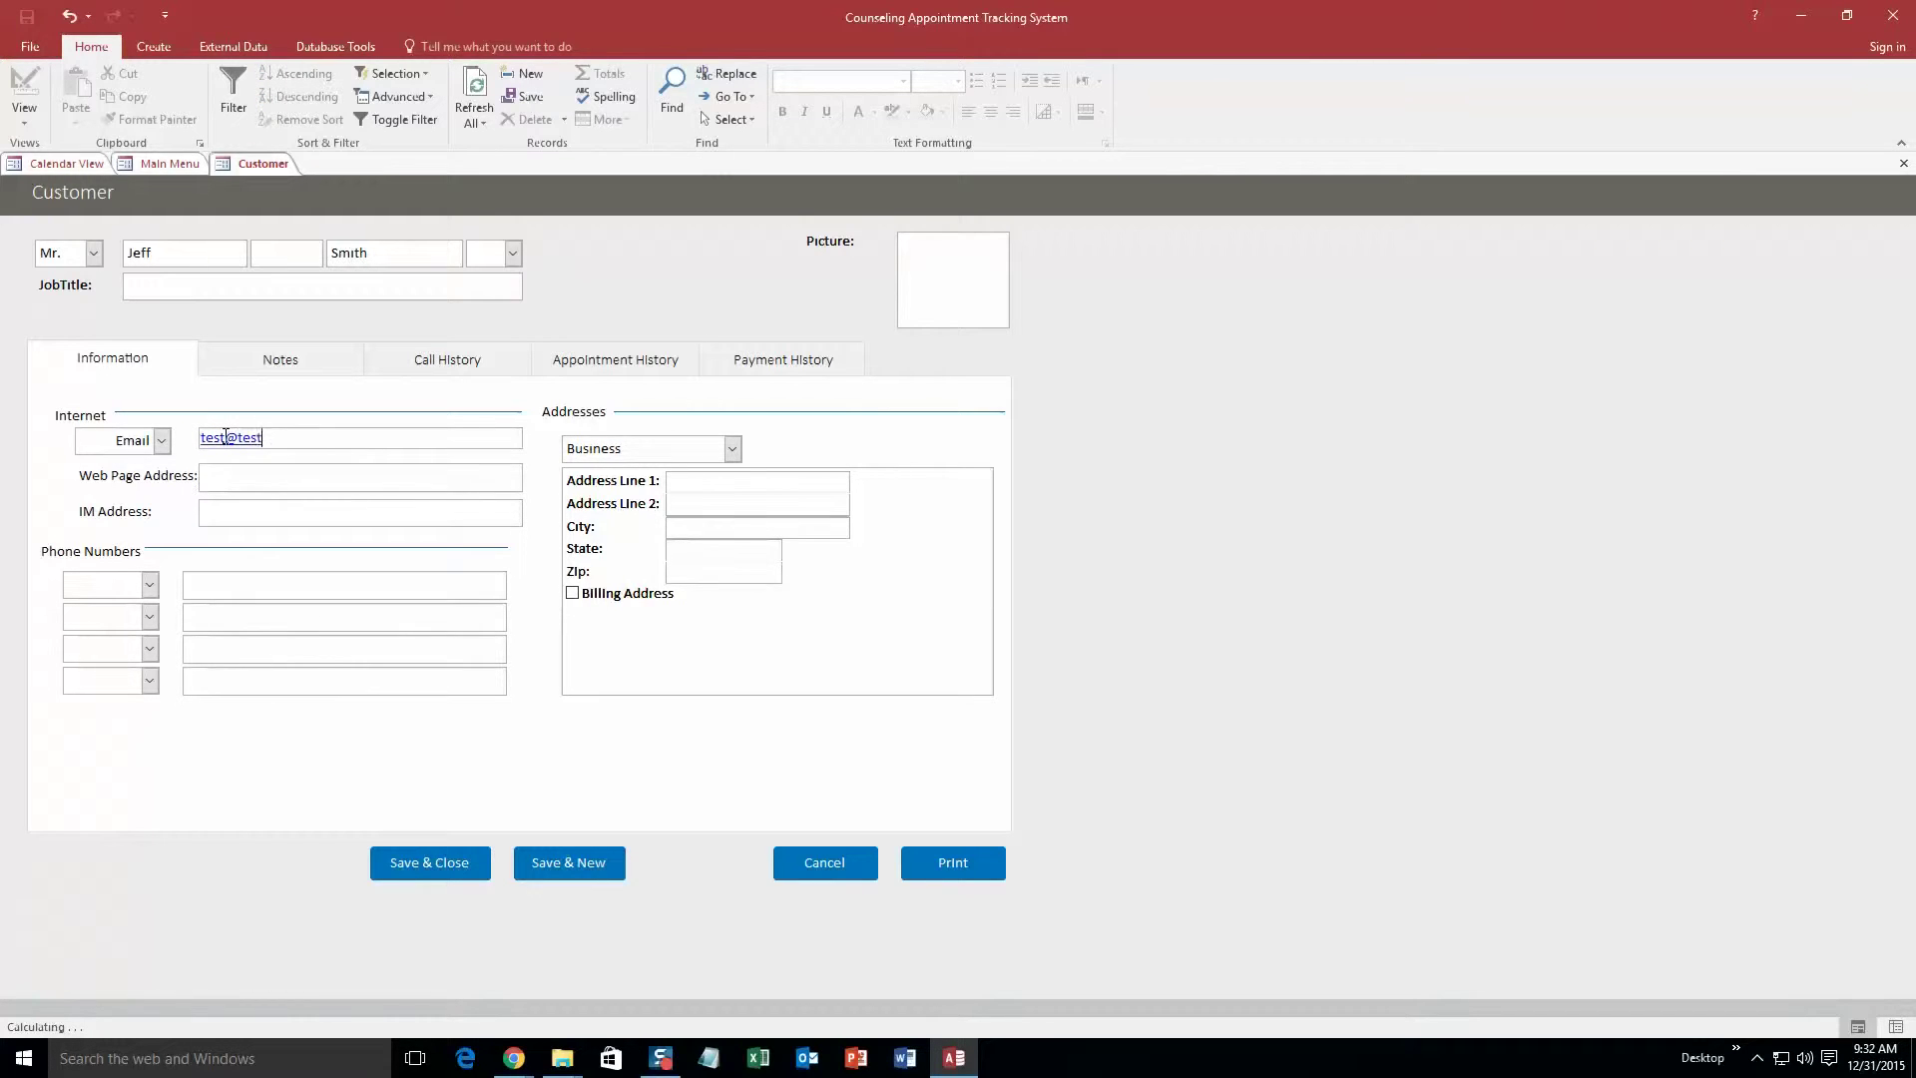
click(150, 585)
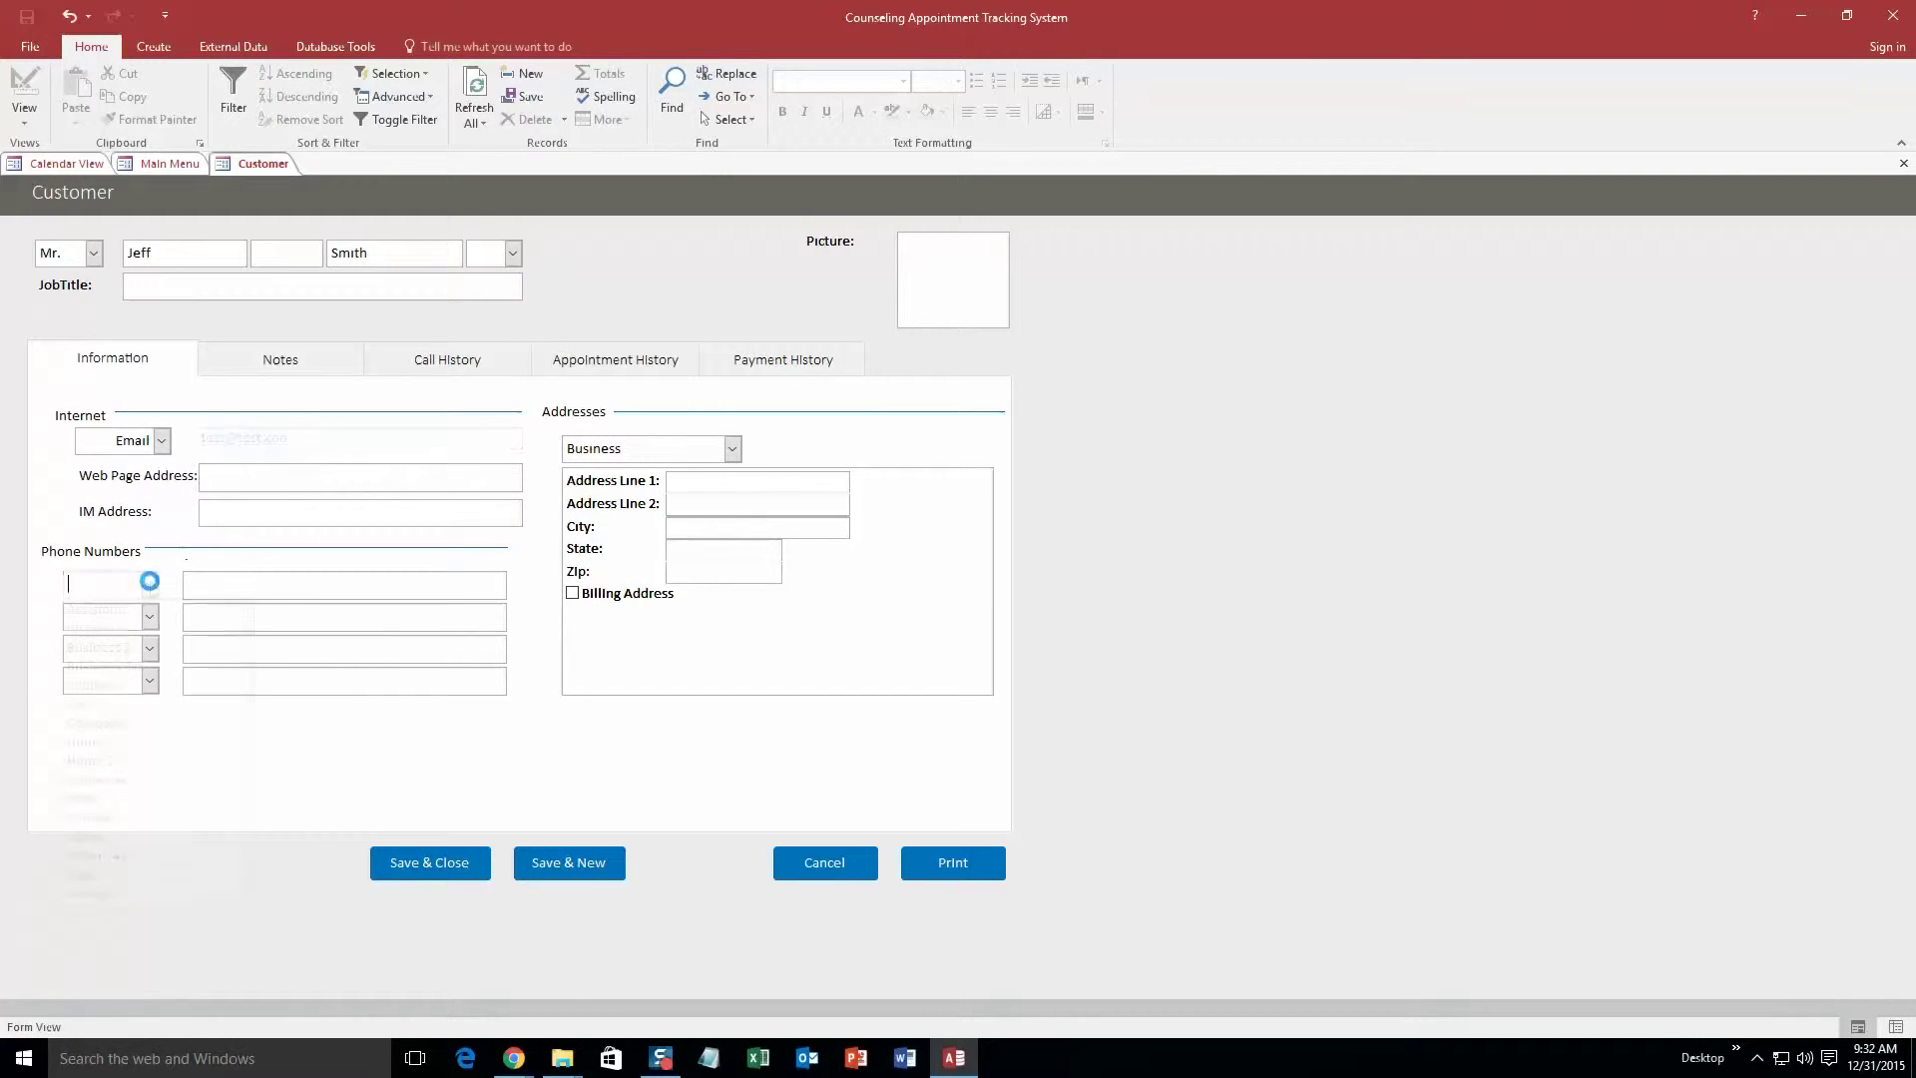
click(120, 610)
click(193, 585)
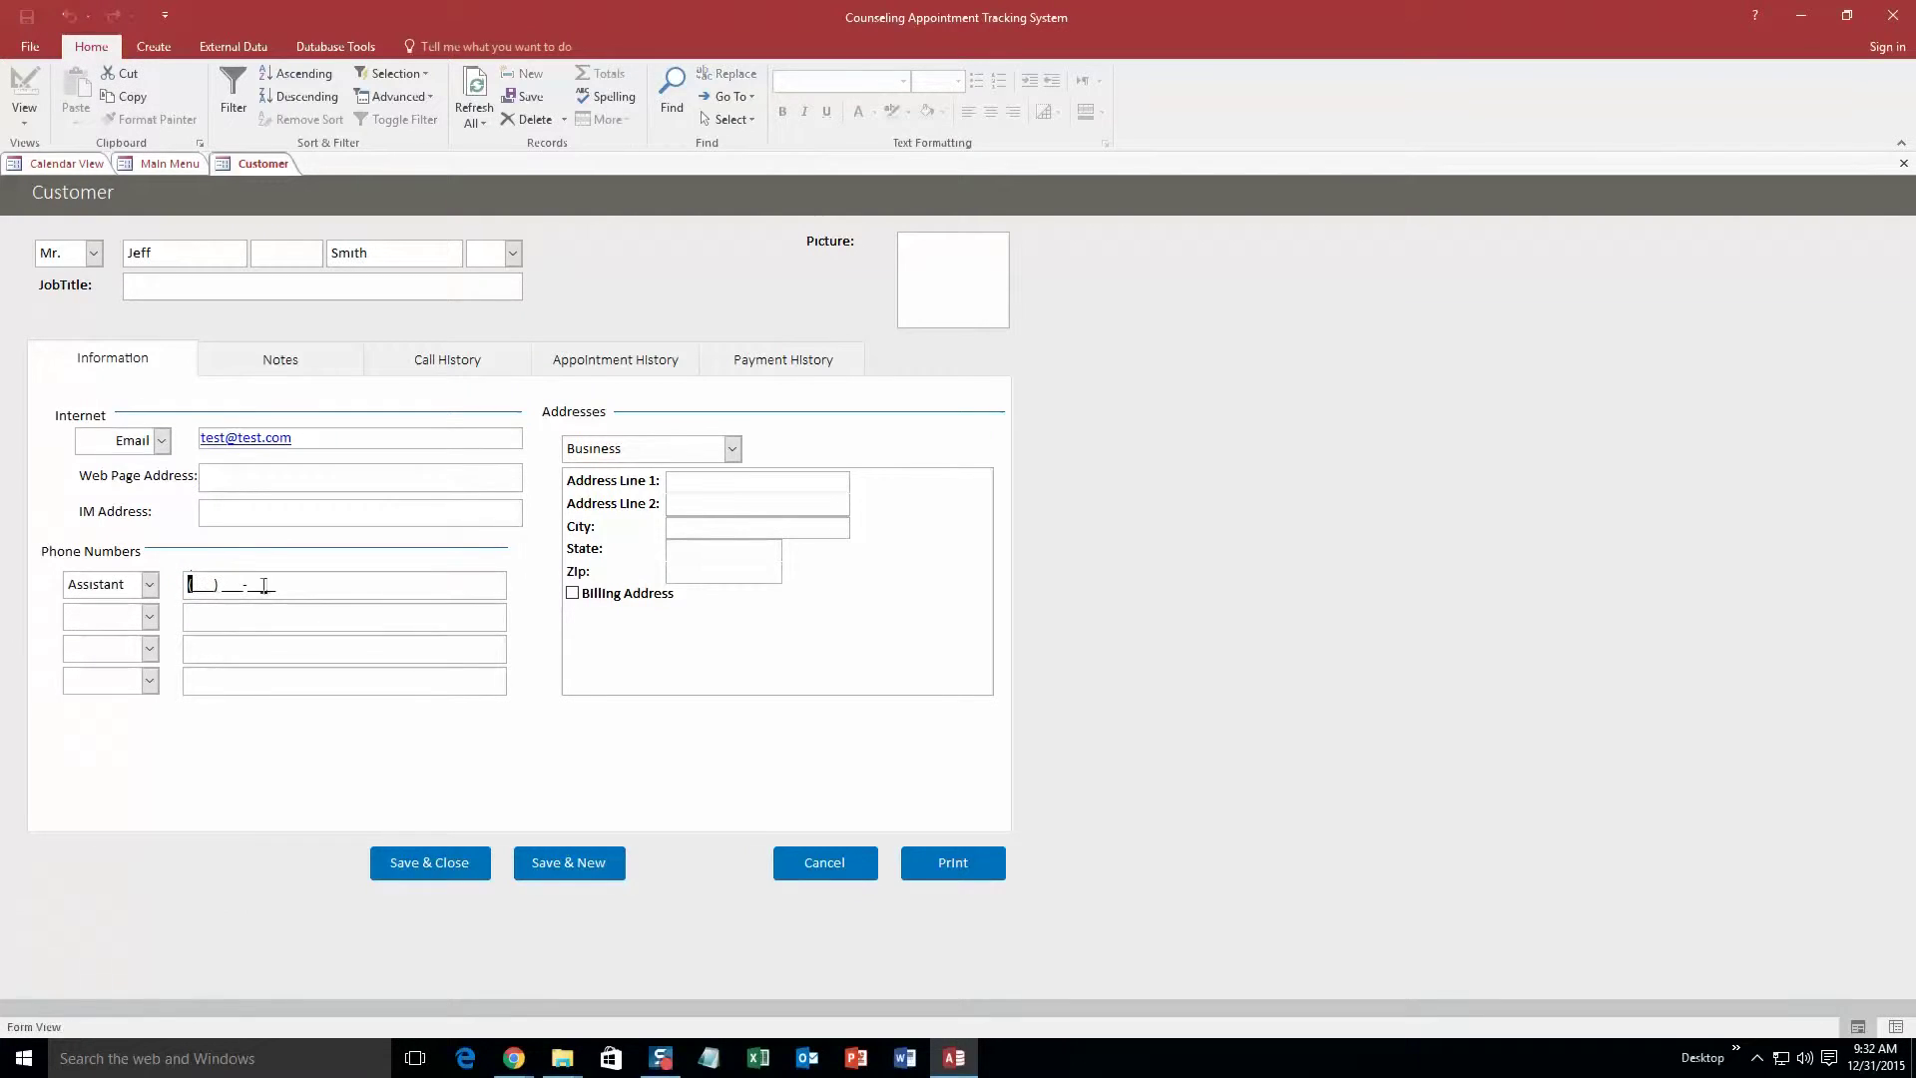
text(111) 111-1111)
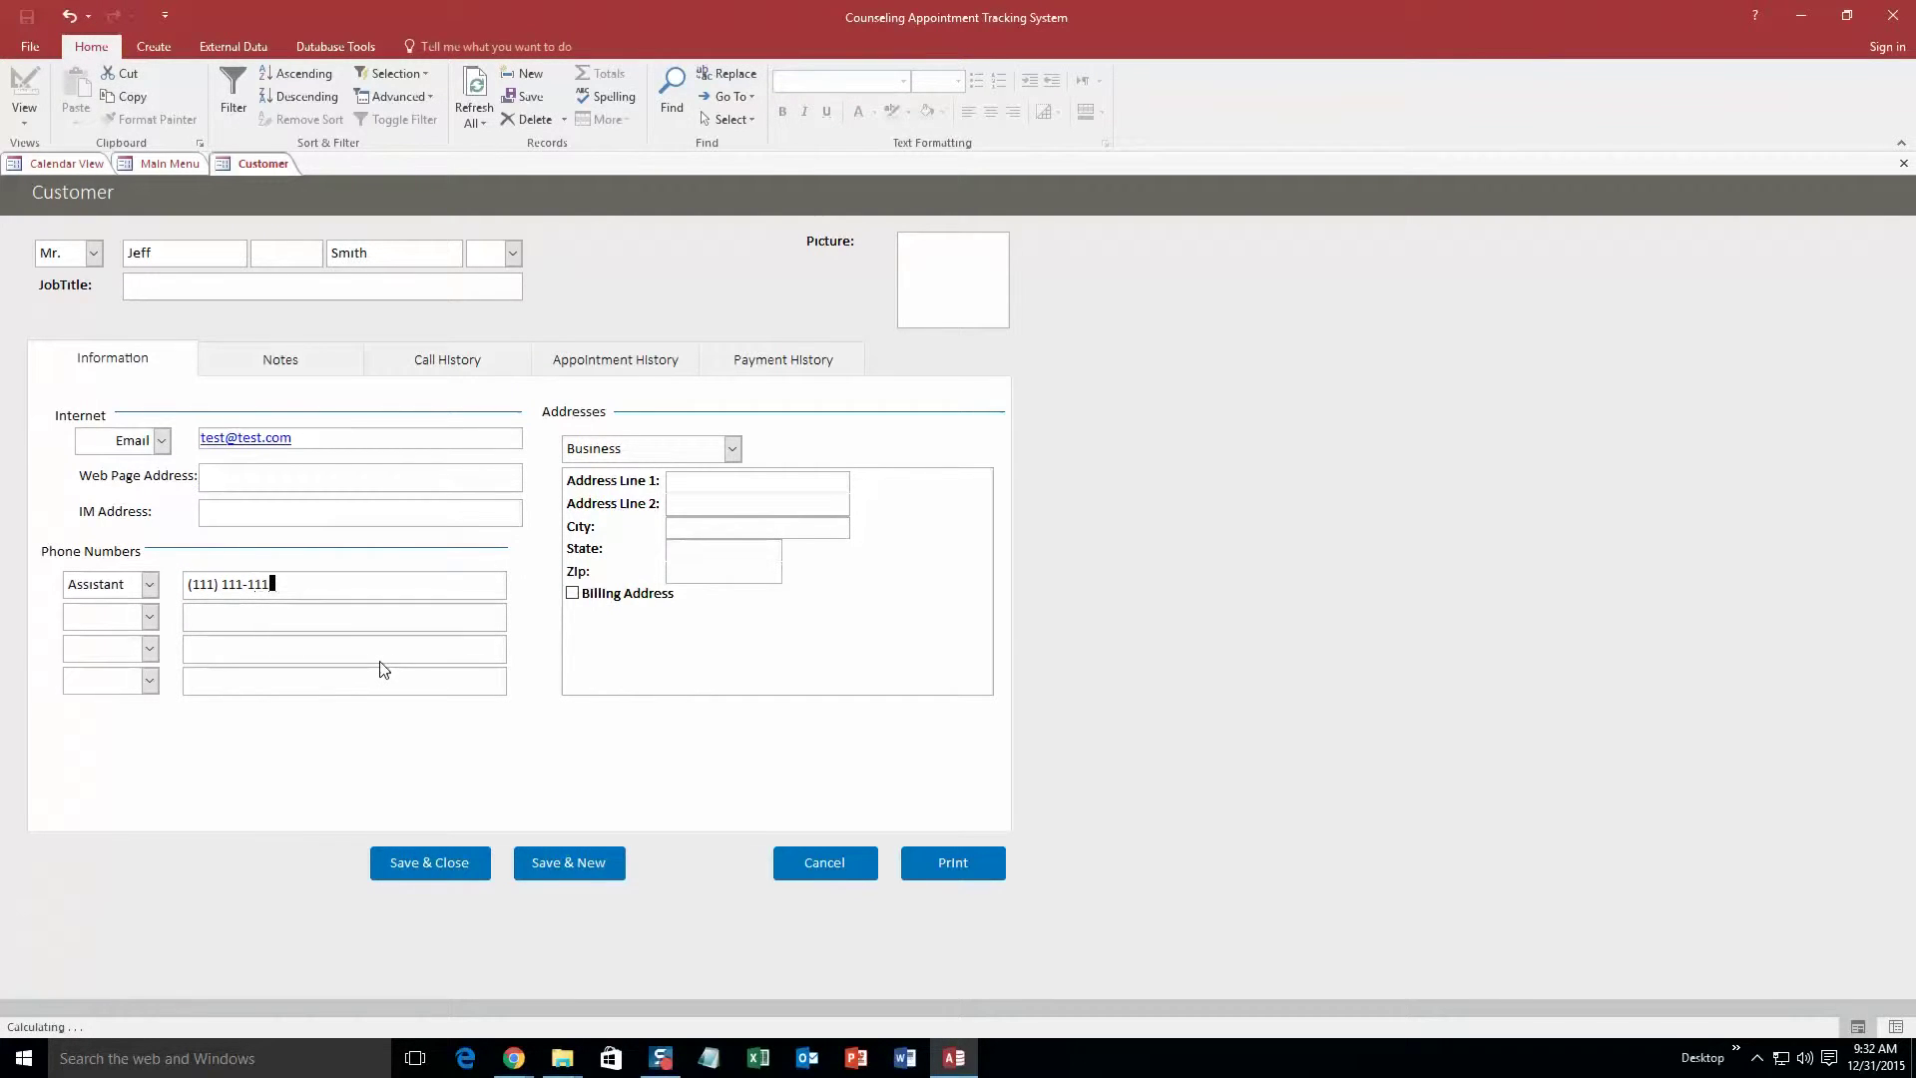
Review the Notes, Call, Appointment and Payment History tabs, then save and close the customer
click(733, 449)
click(299, 359)
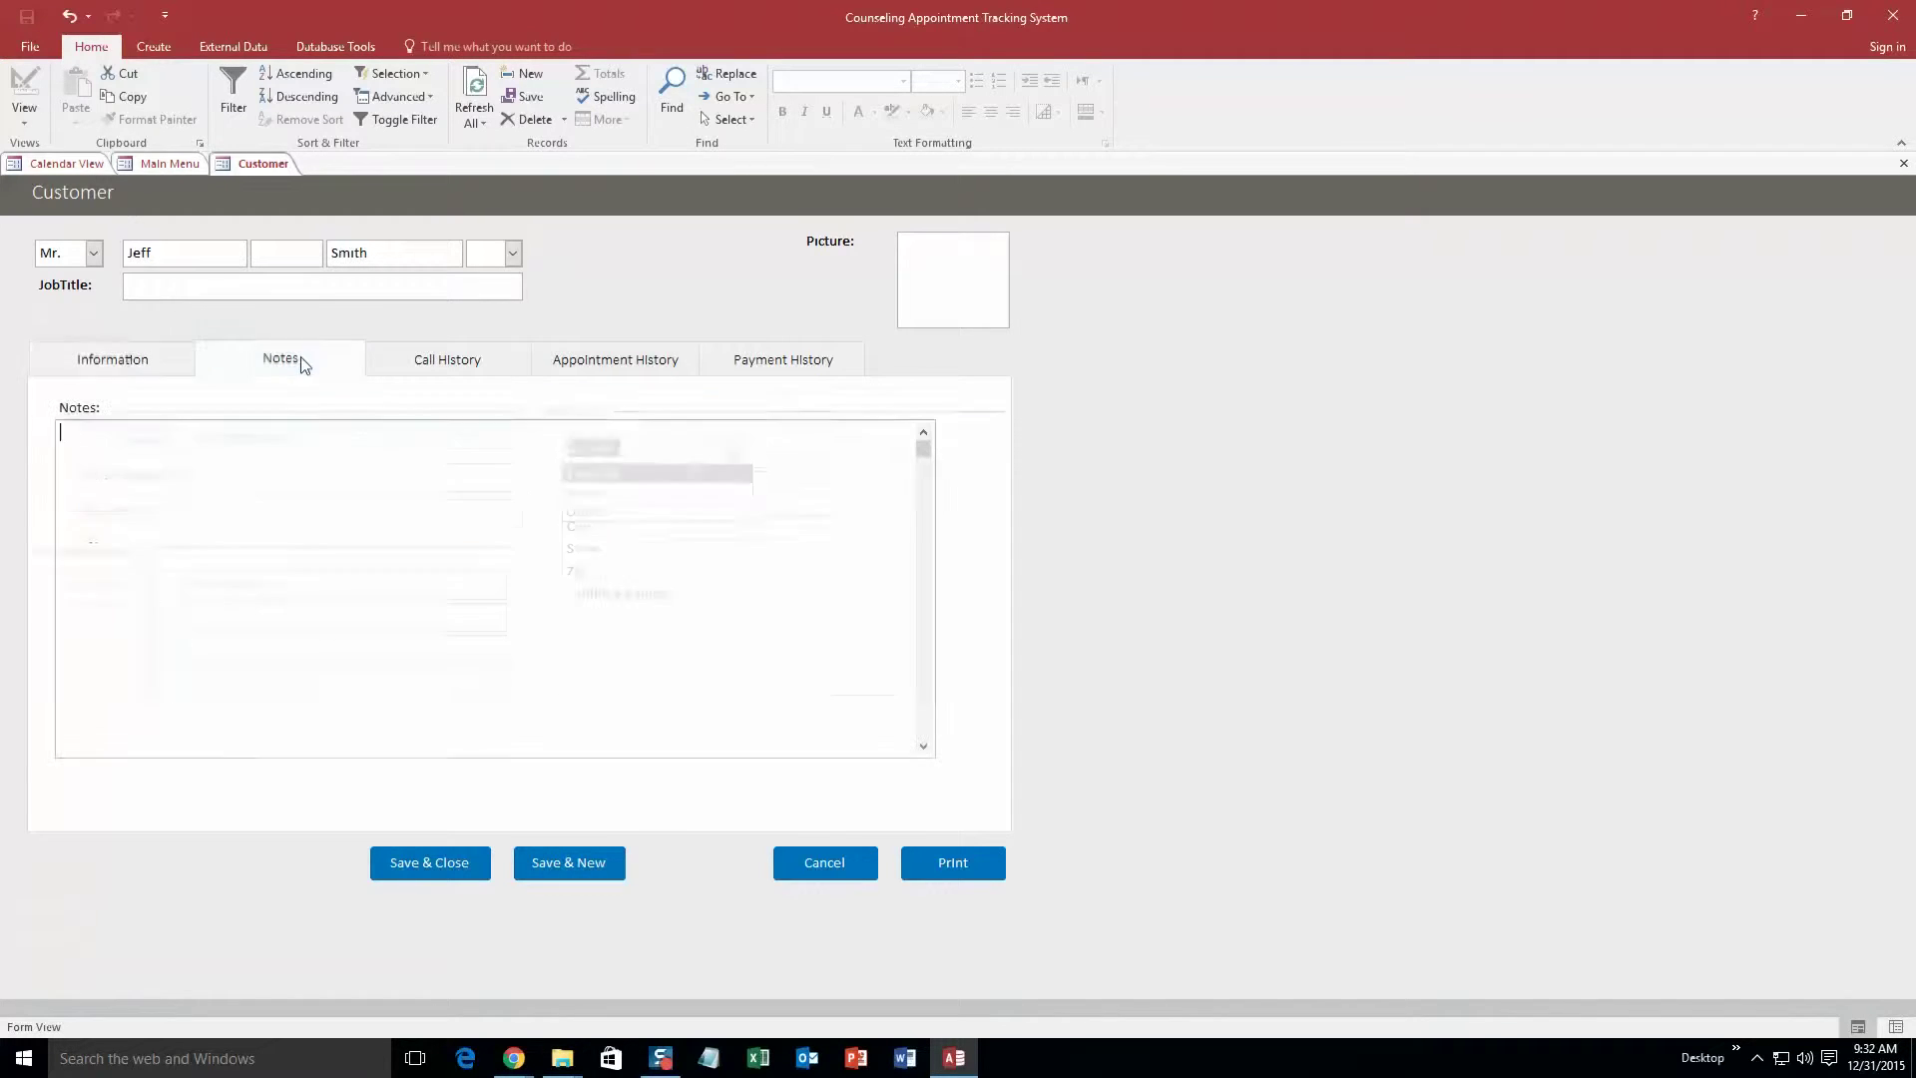
click(460, 365)
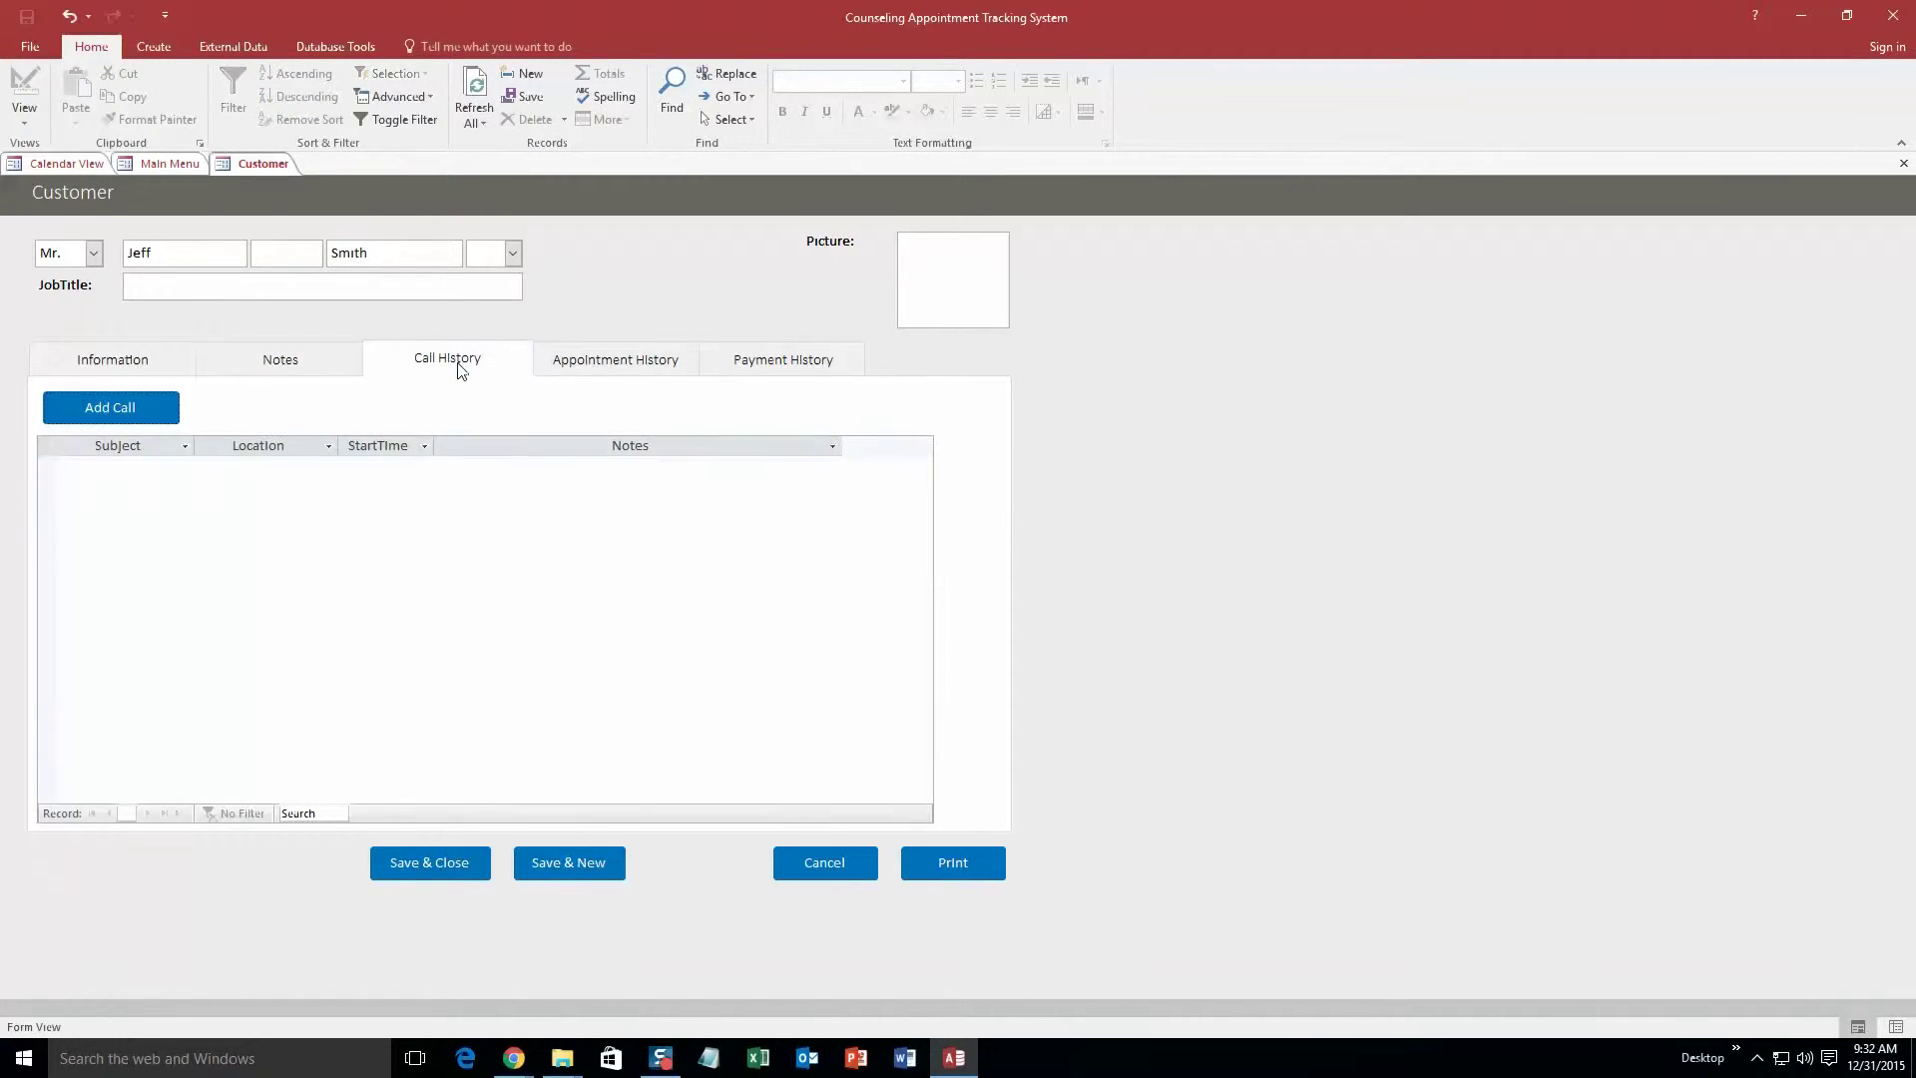
click(670, 367)
click(761, 364)
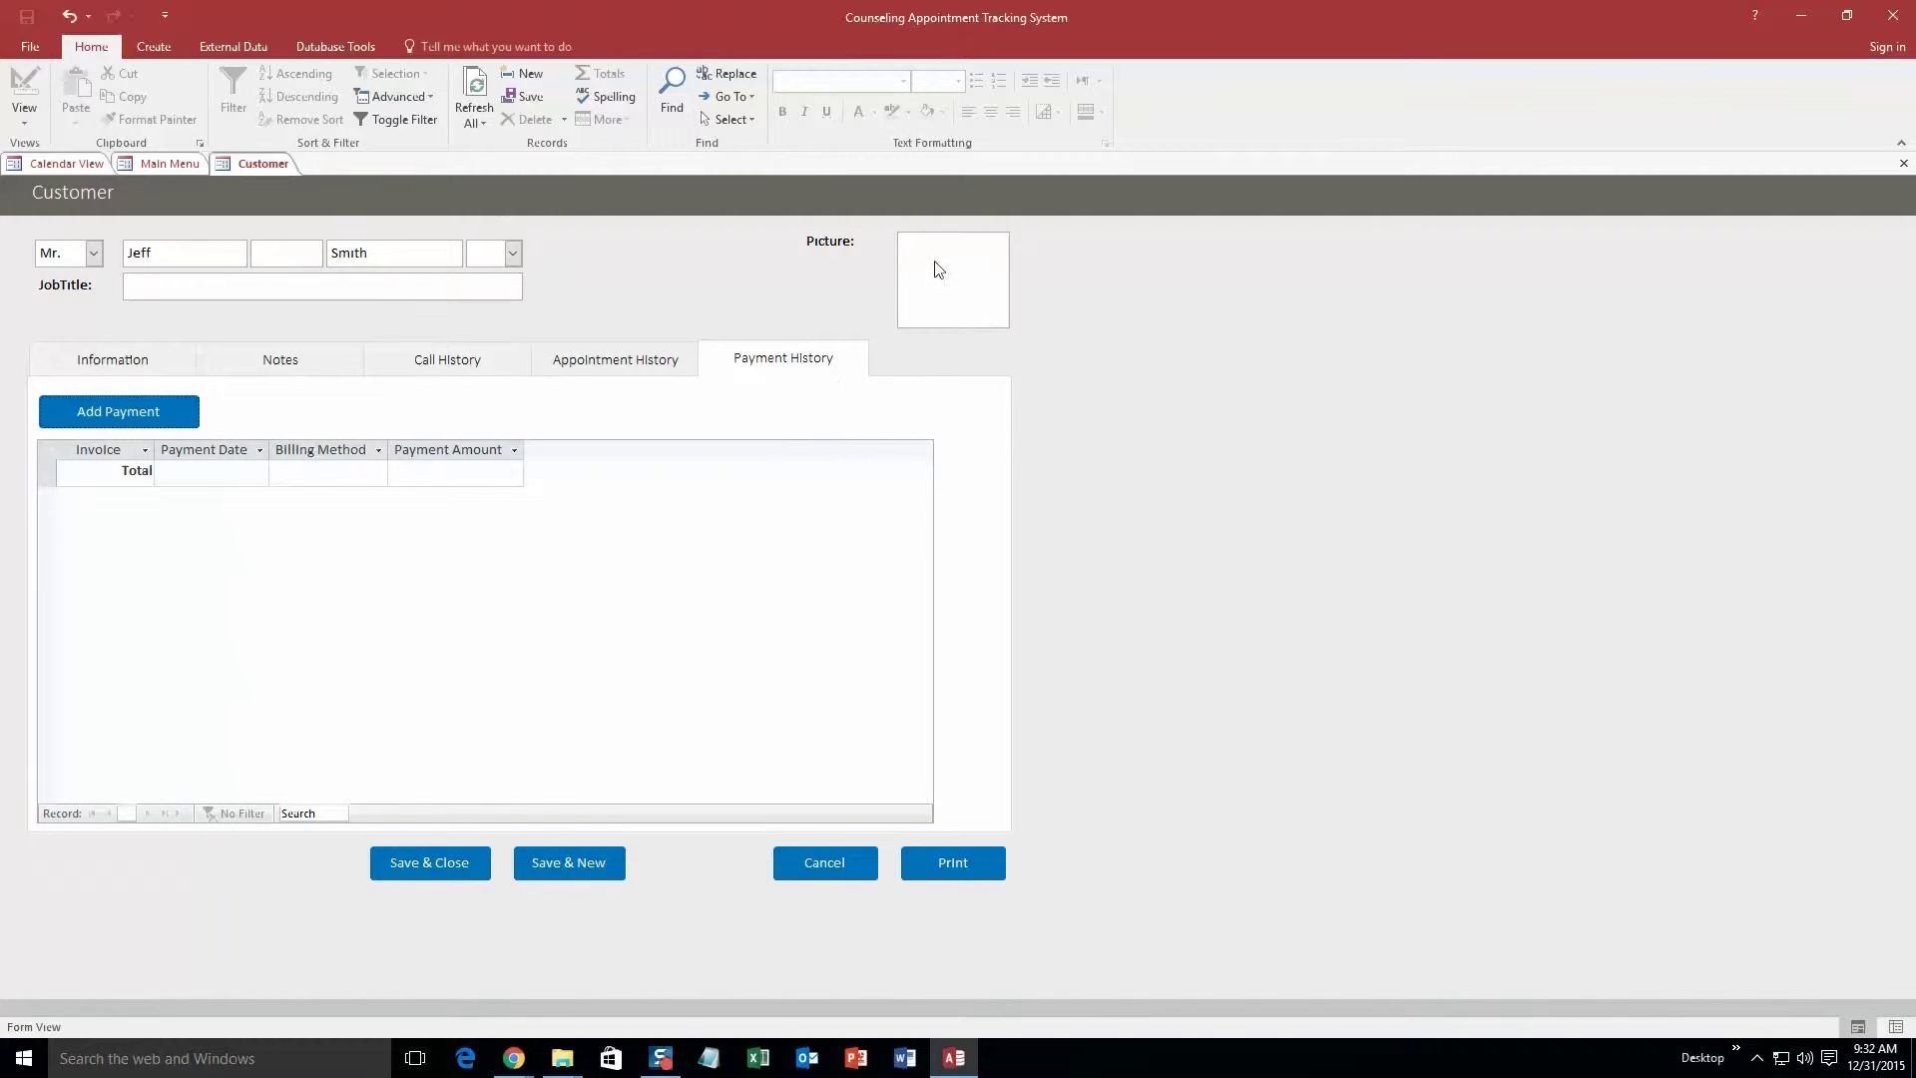
click(147, 358)
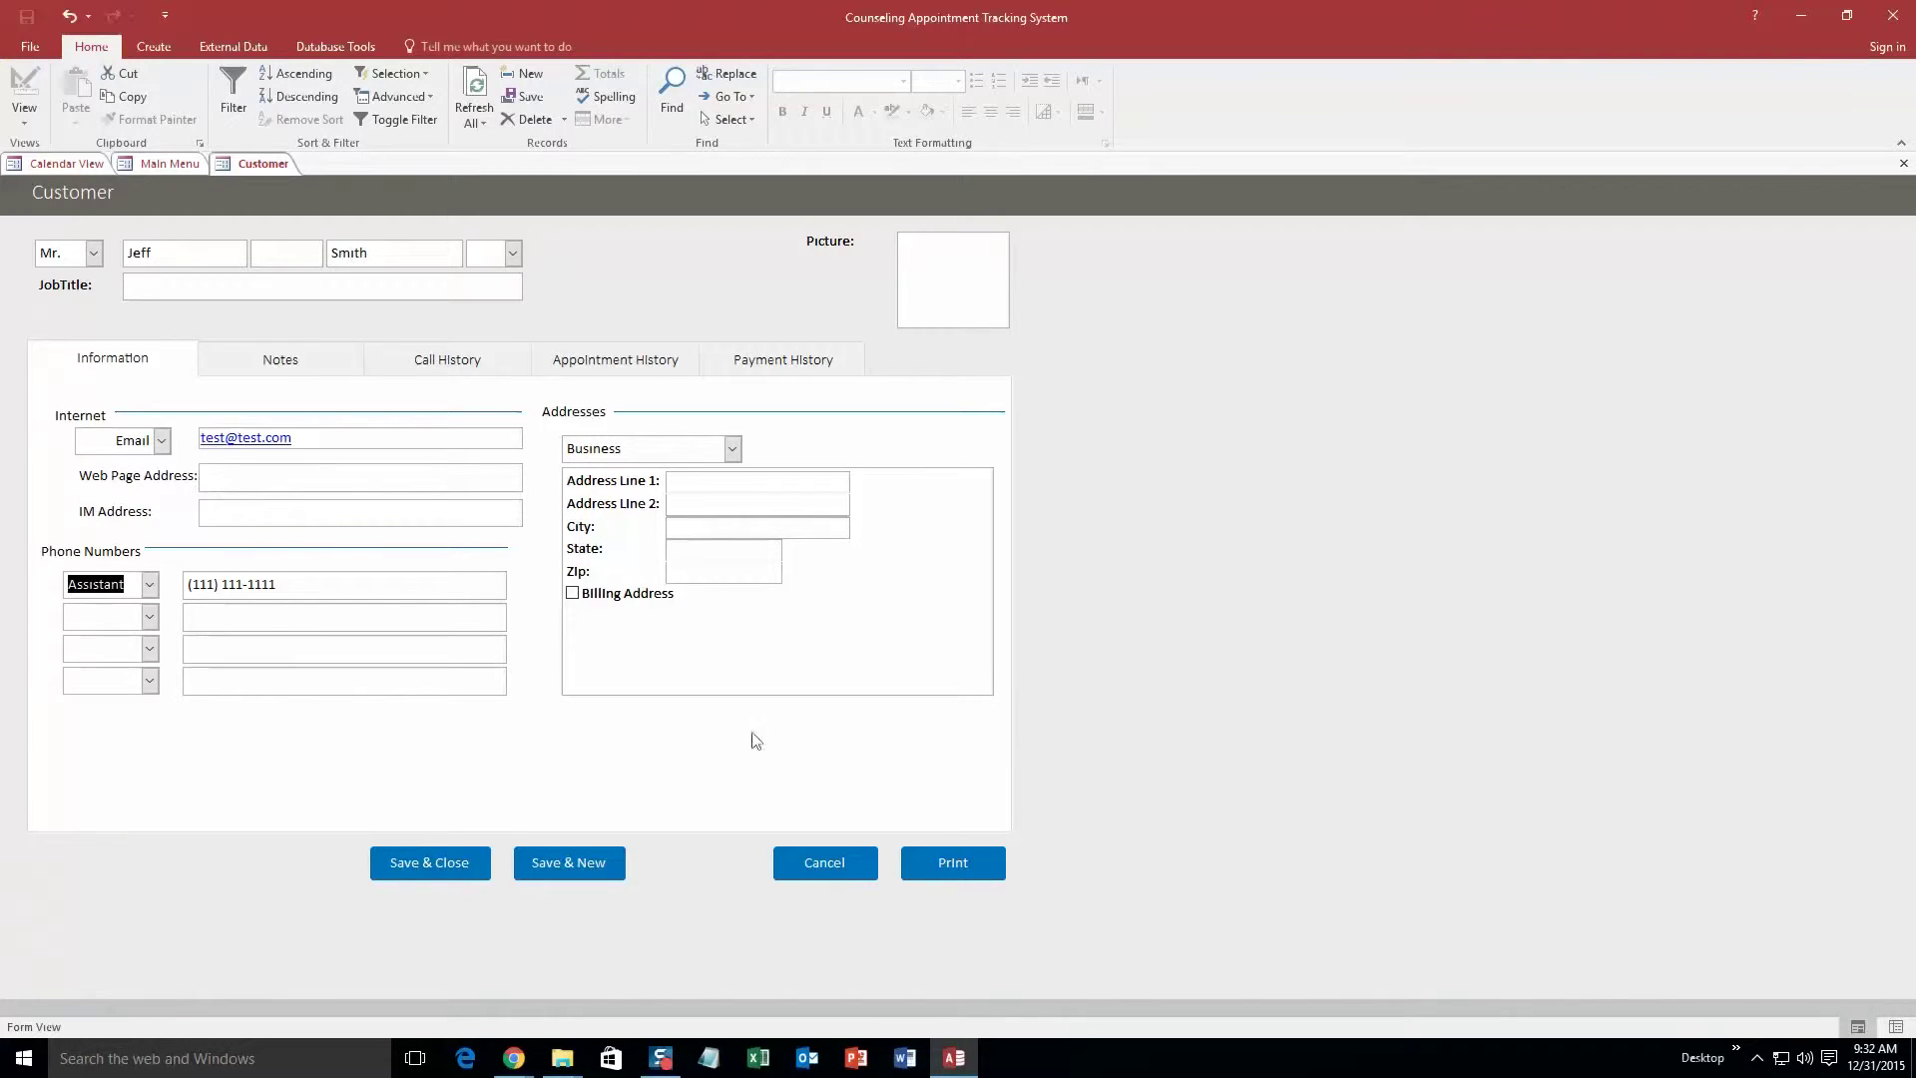
click(428, 862)
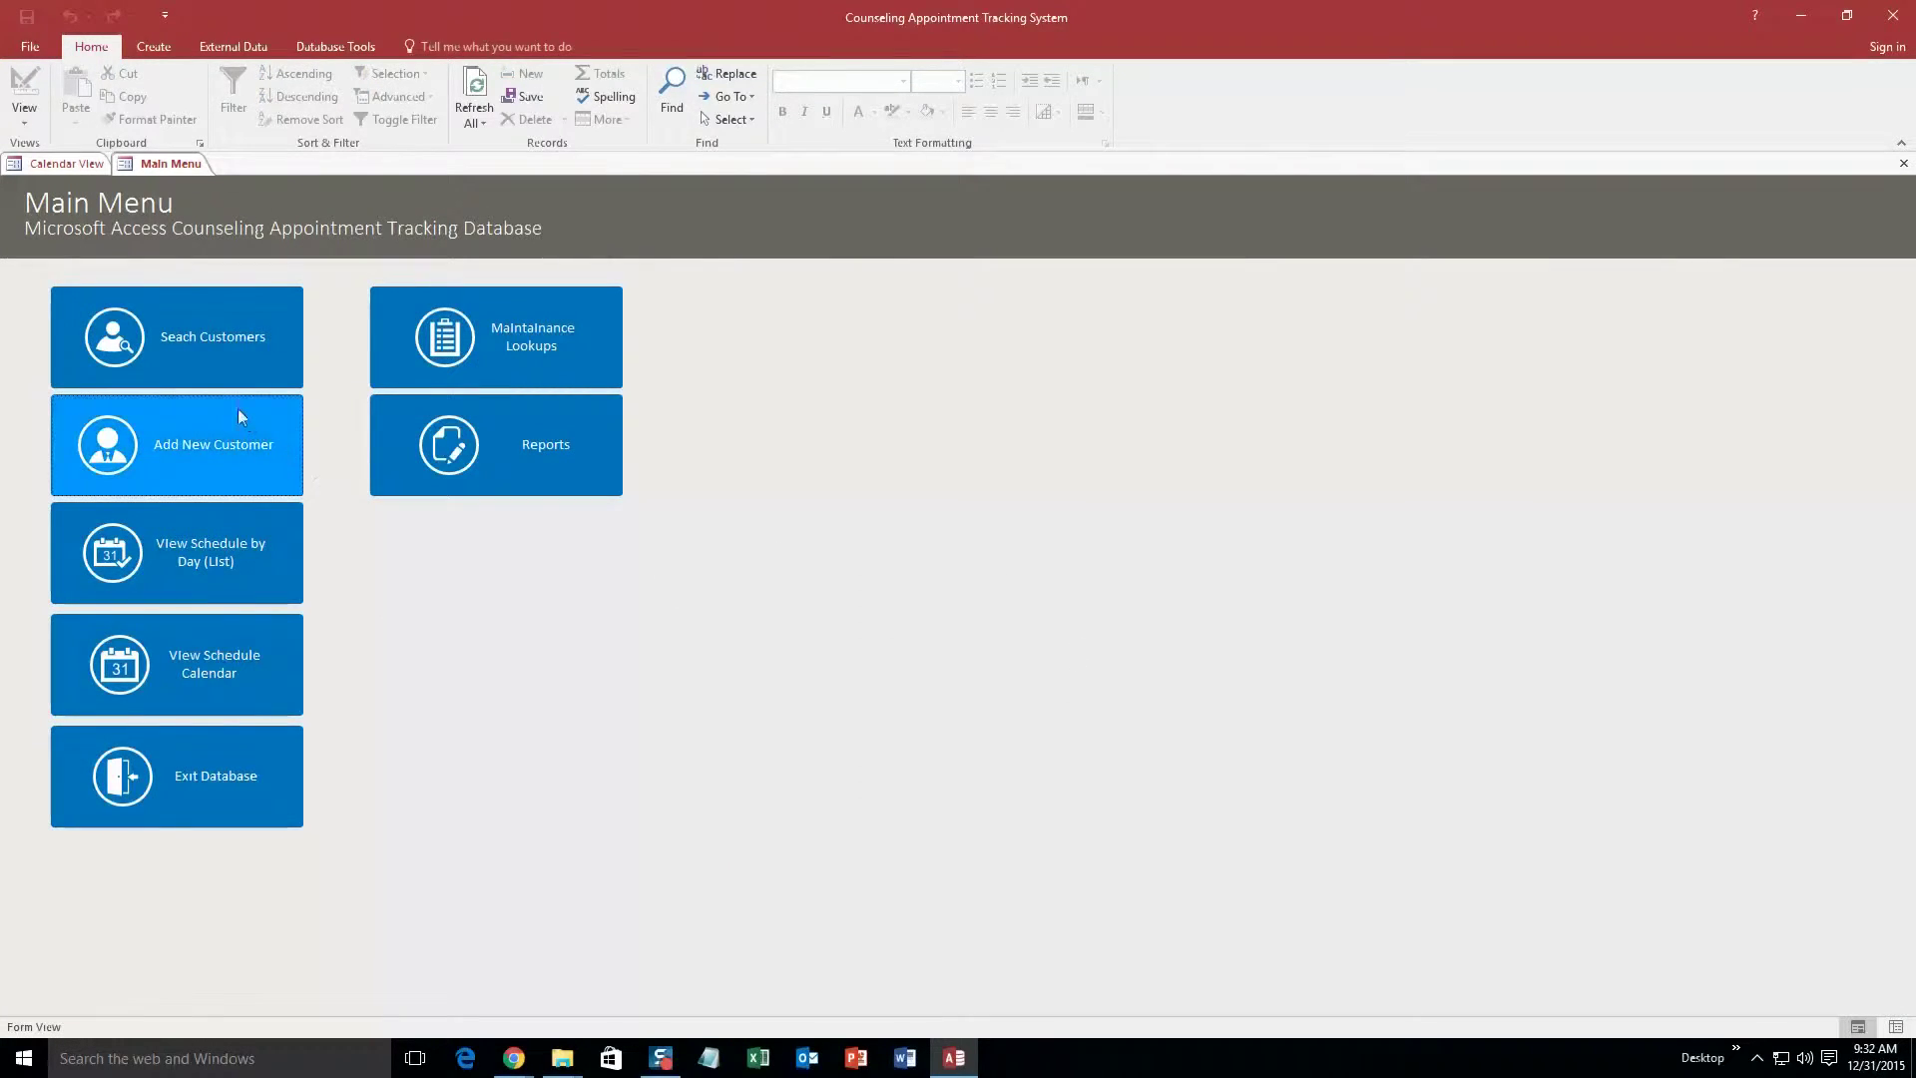
Search Customers by the new customer's partial last name to find the record
click(244, 343)
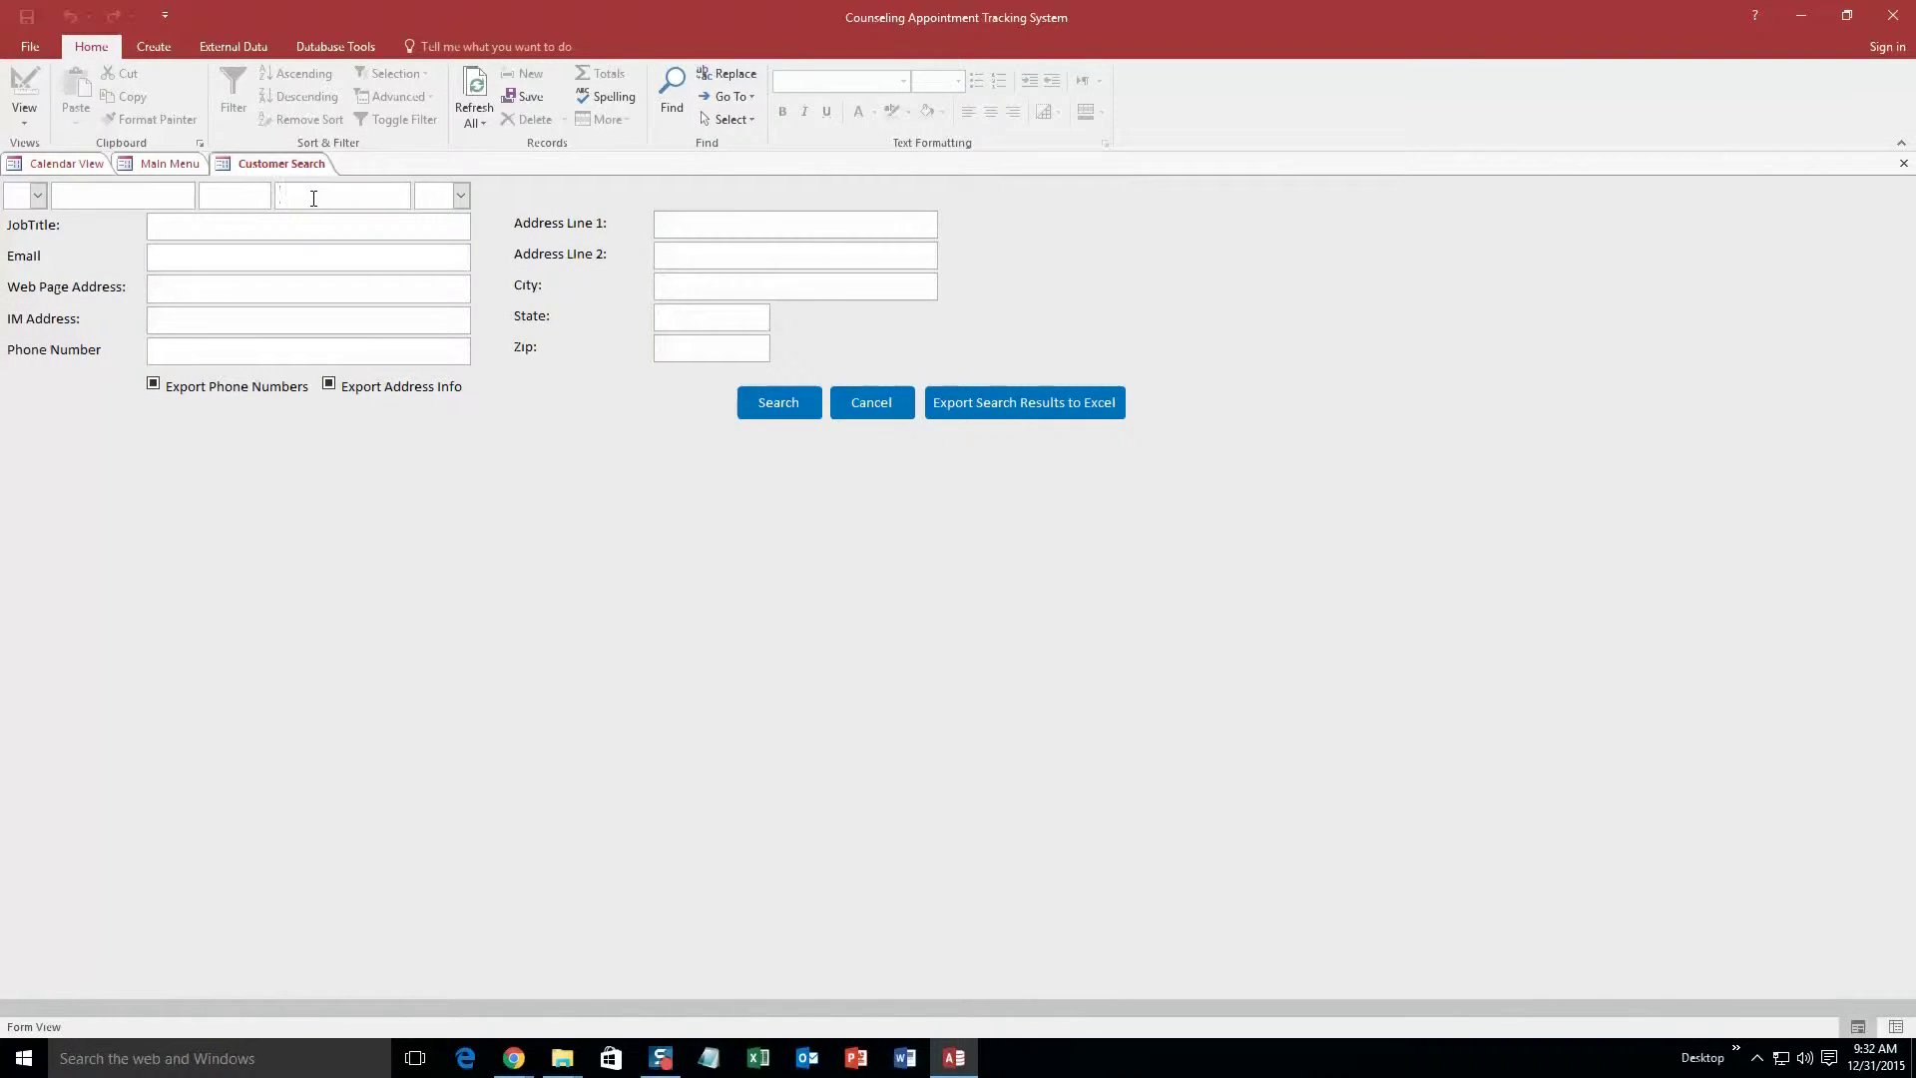
click(313, 197)
text(Smith)
click(788, 403)
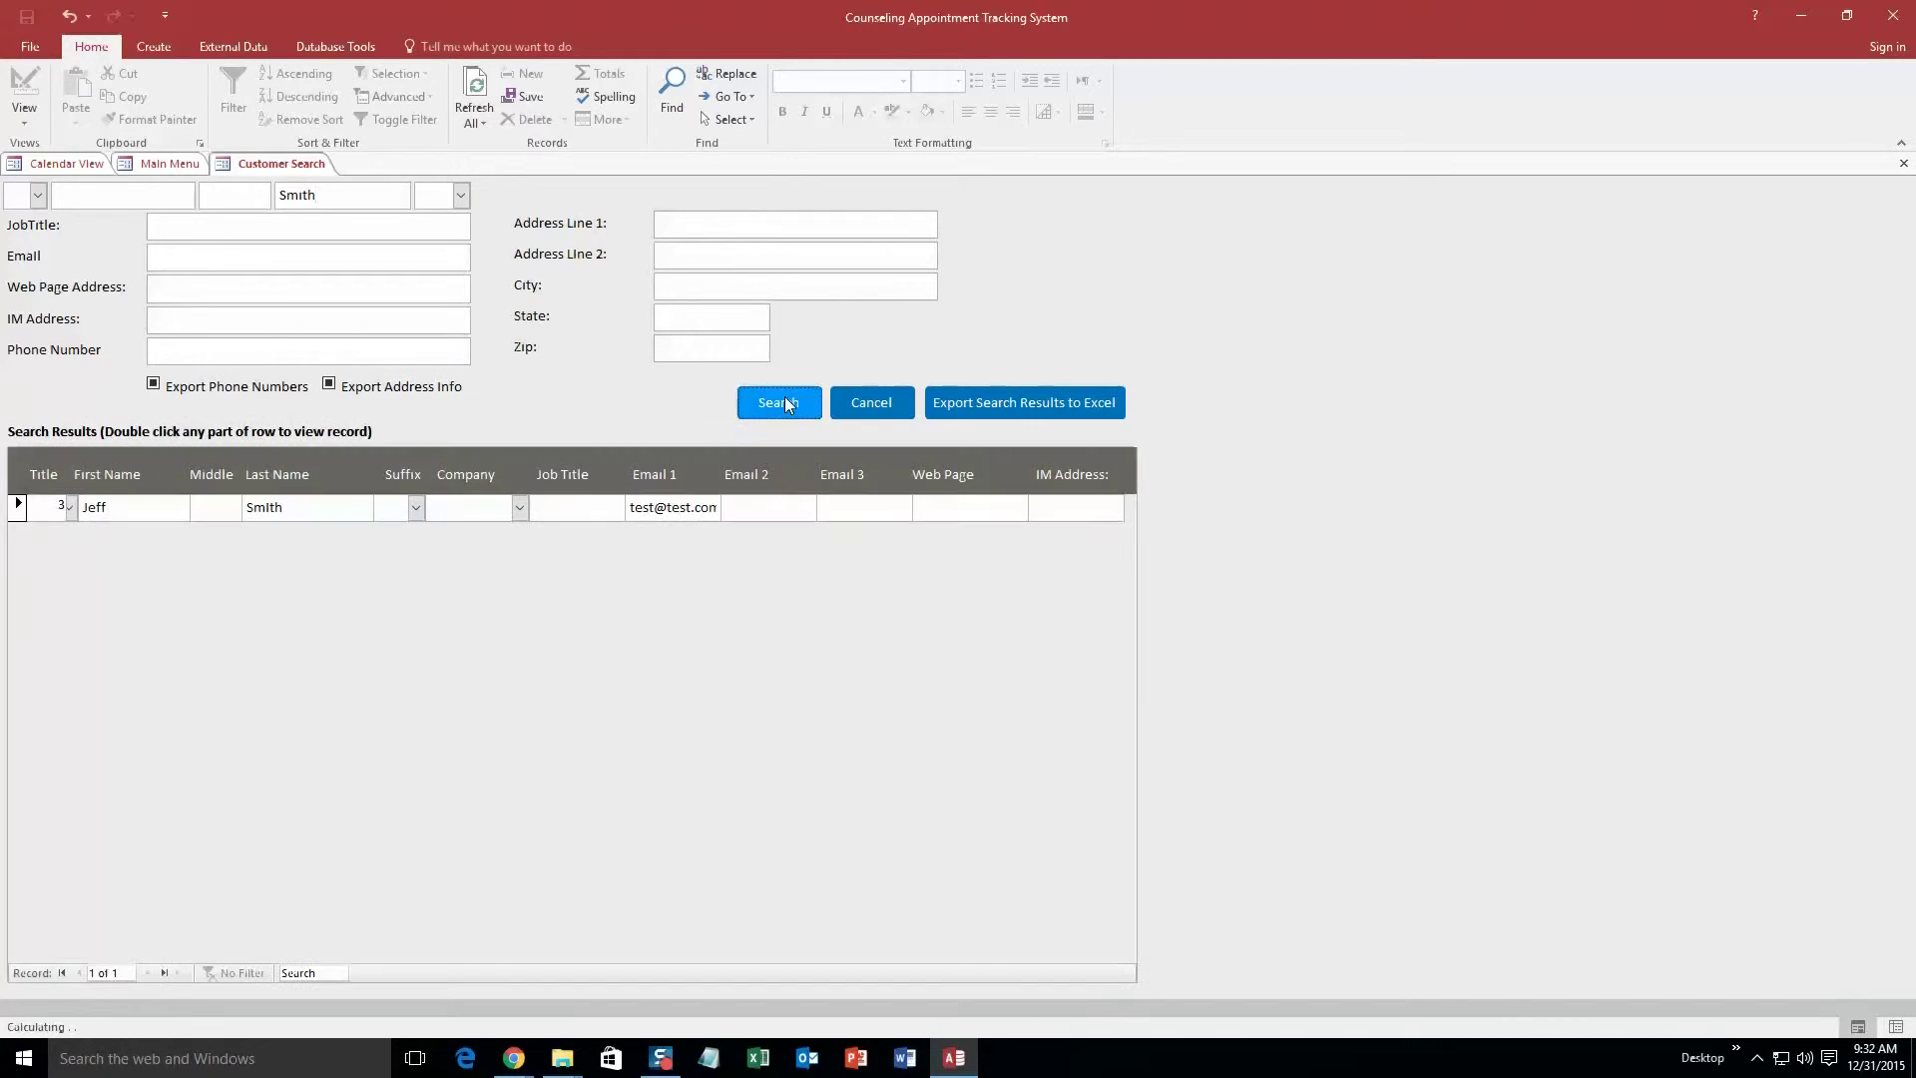
double_click(127, 512)
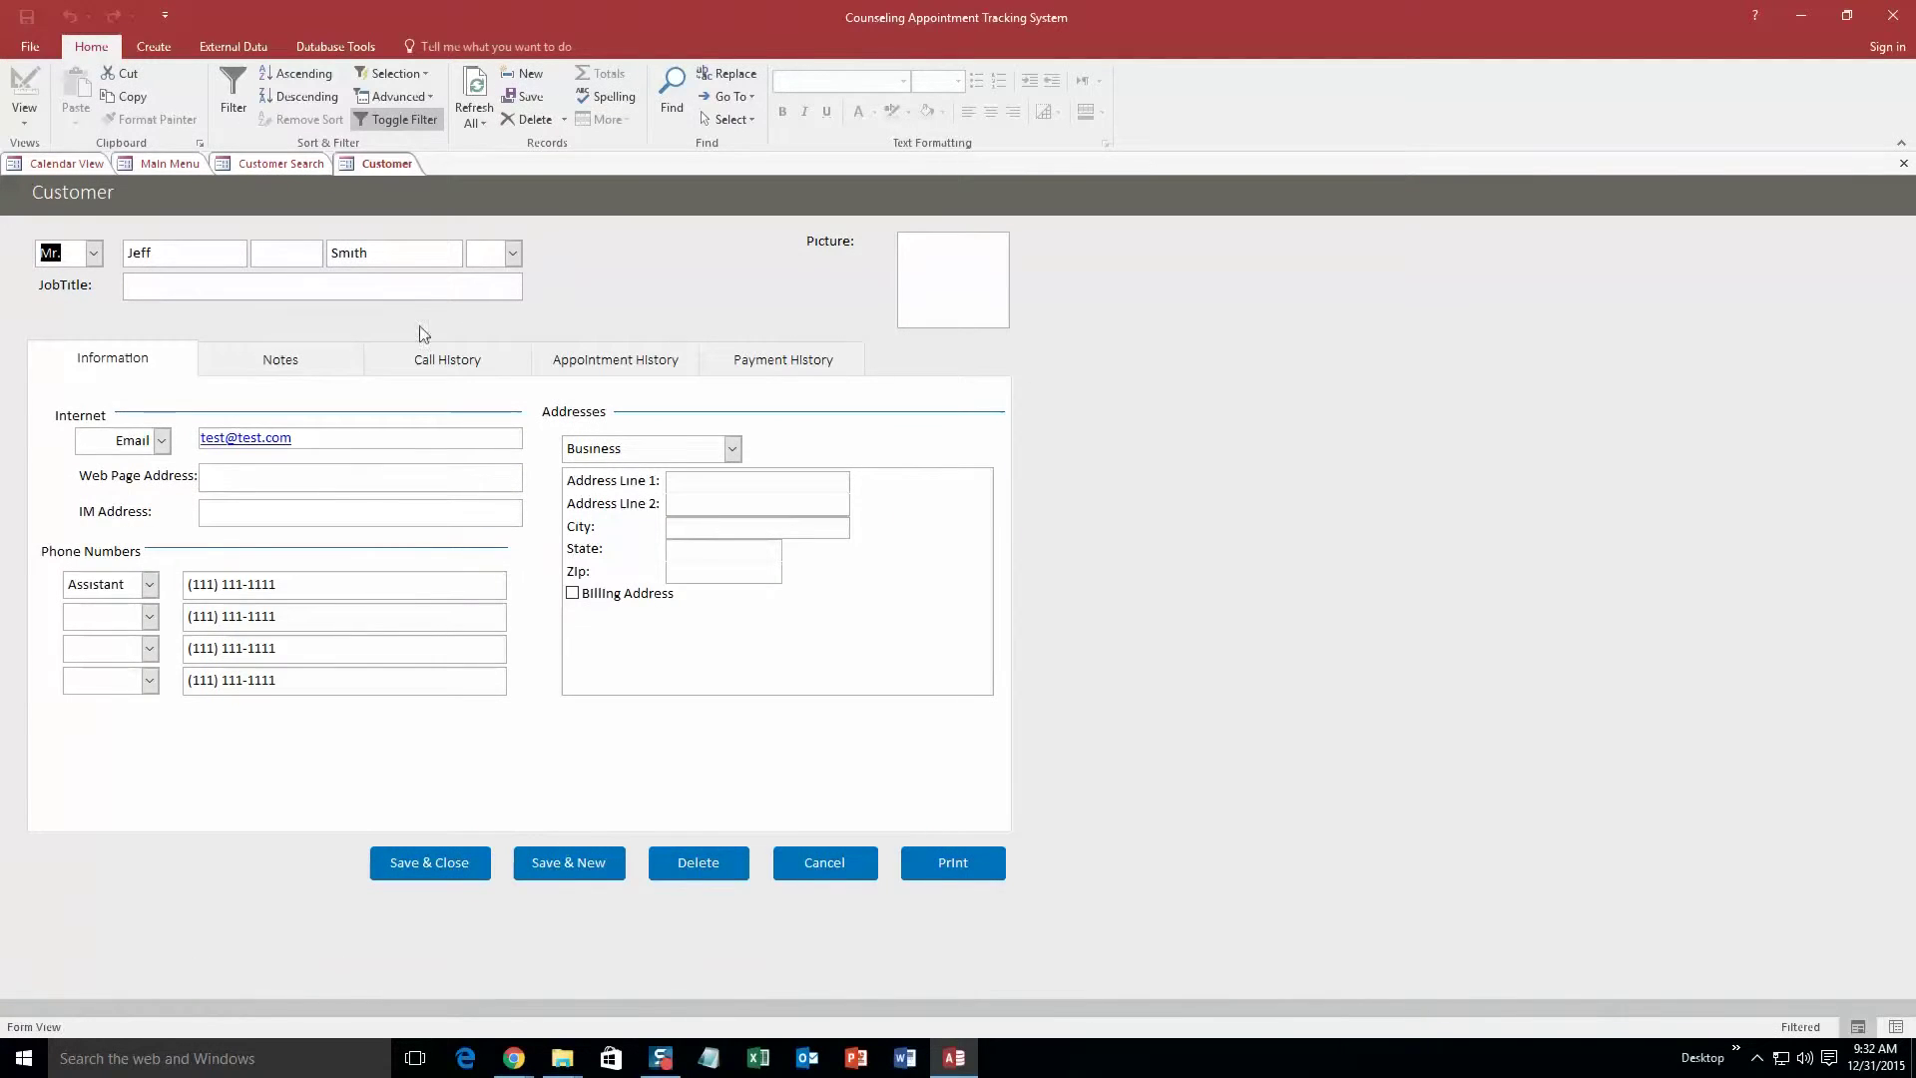
click(344, 365)
click(464, 356)
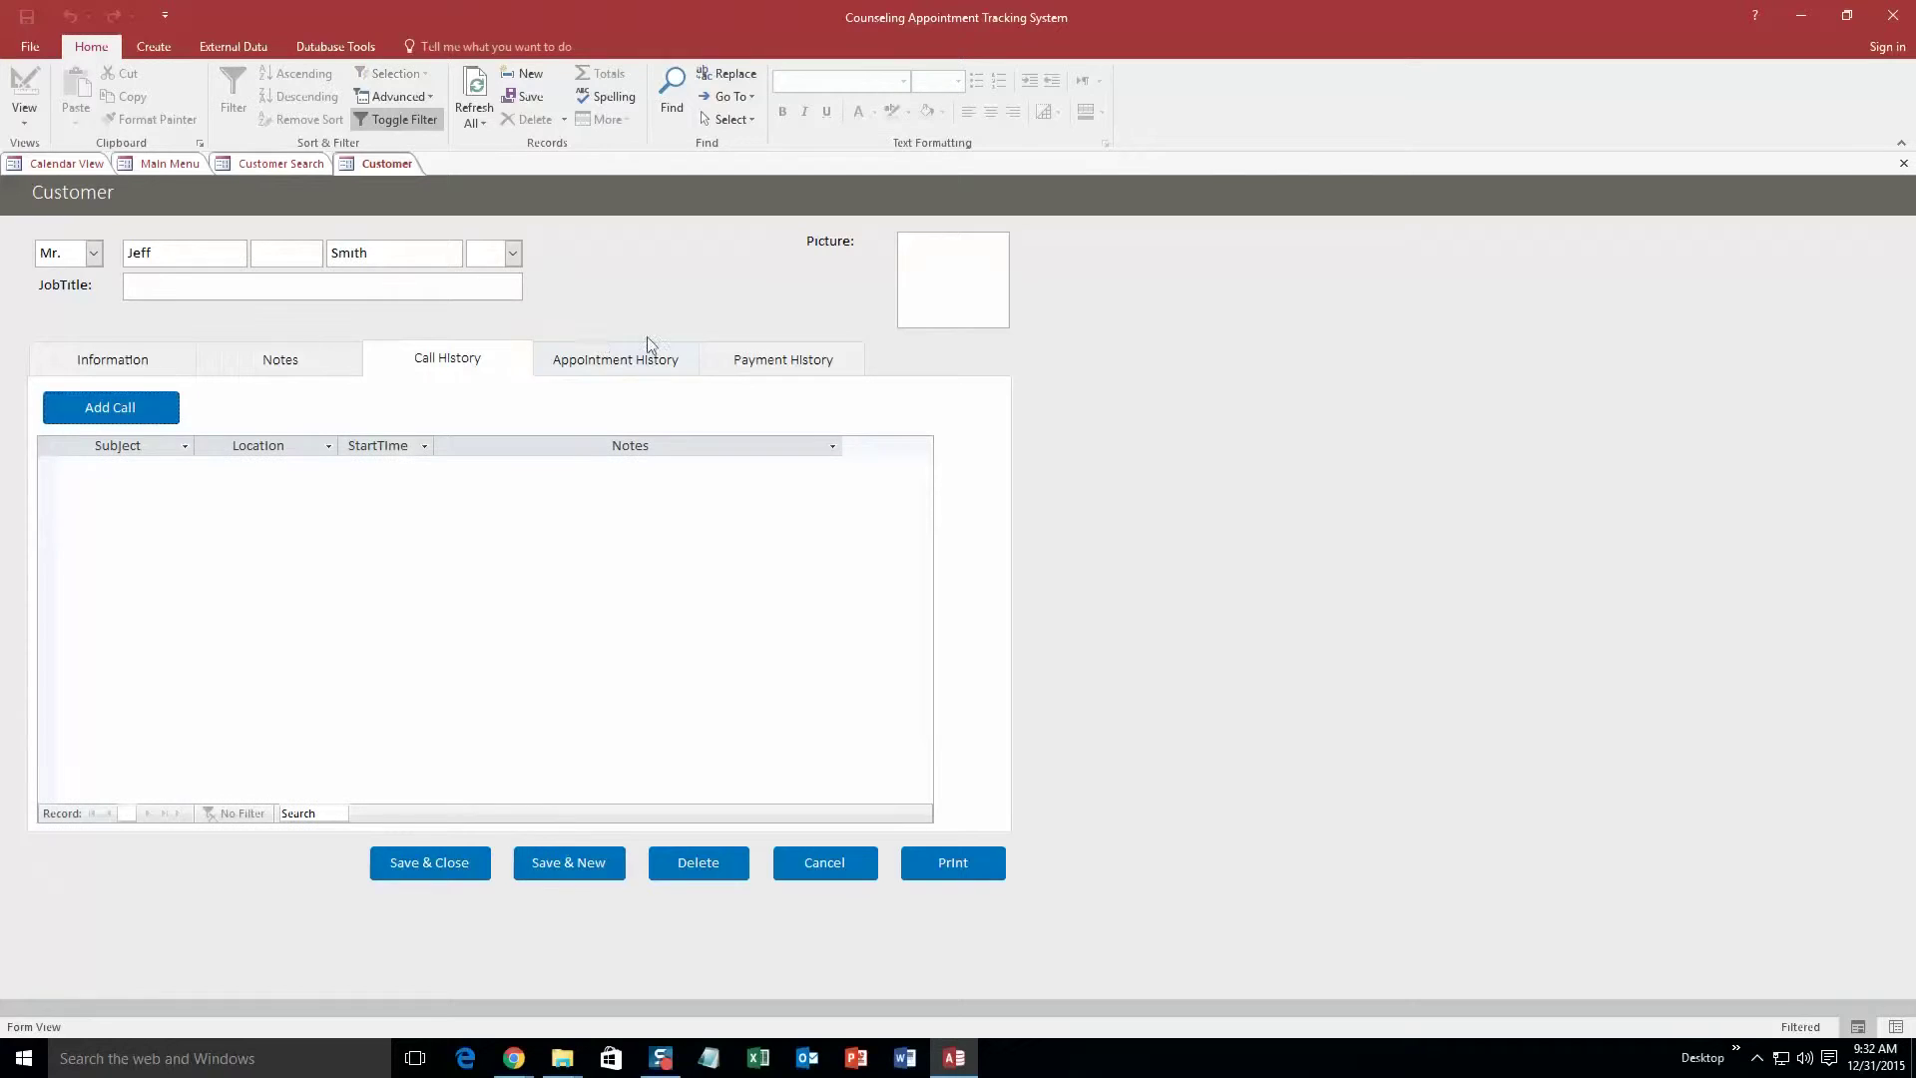
click(632, 361)
click(780, 357)
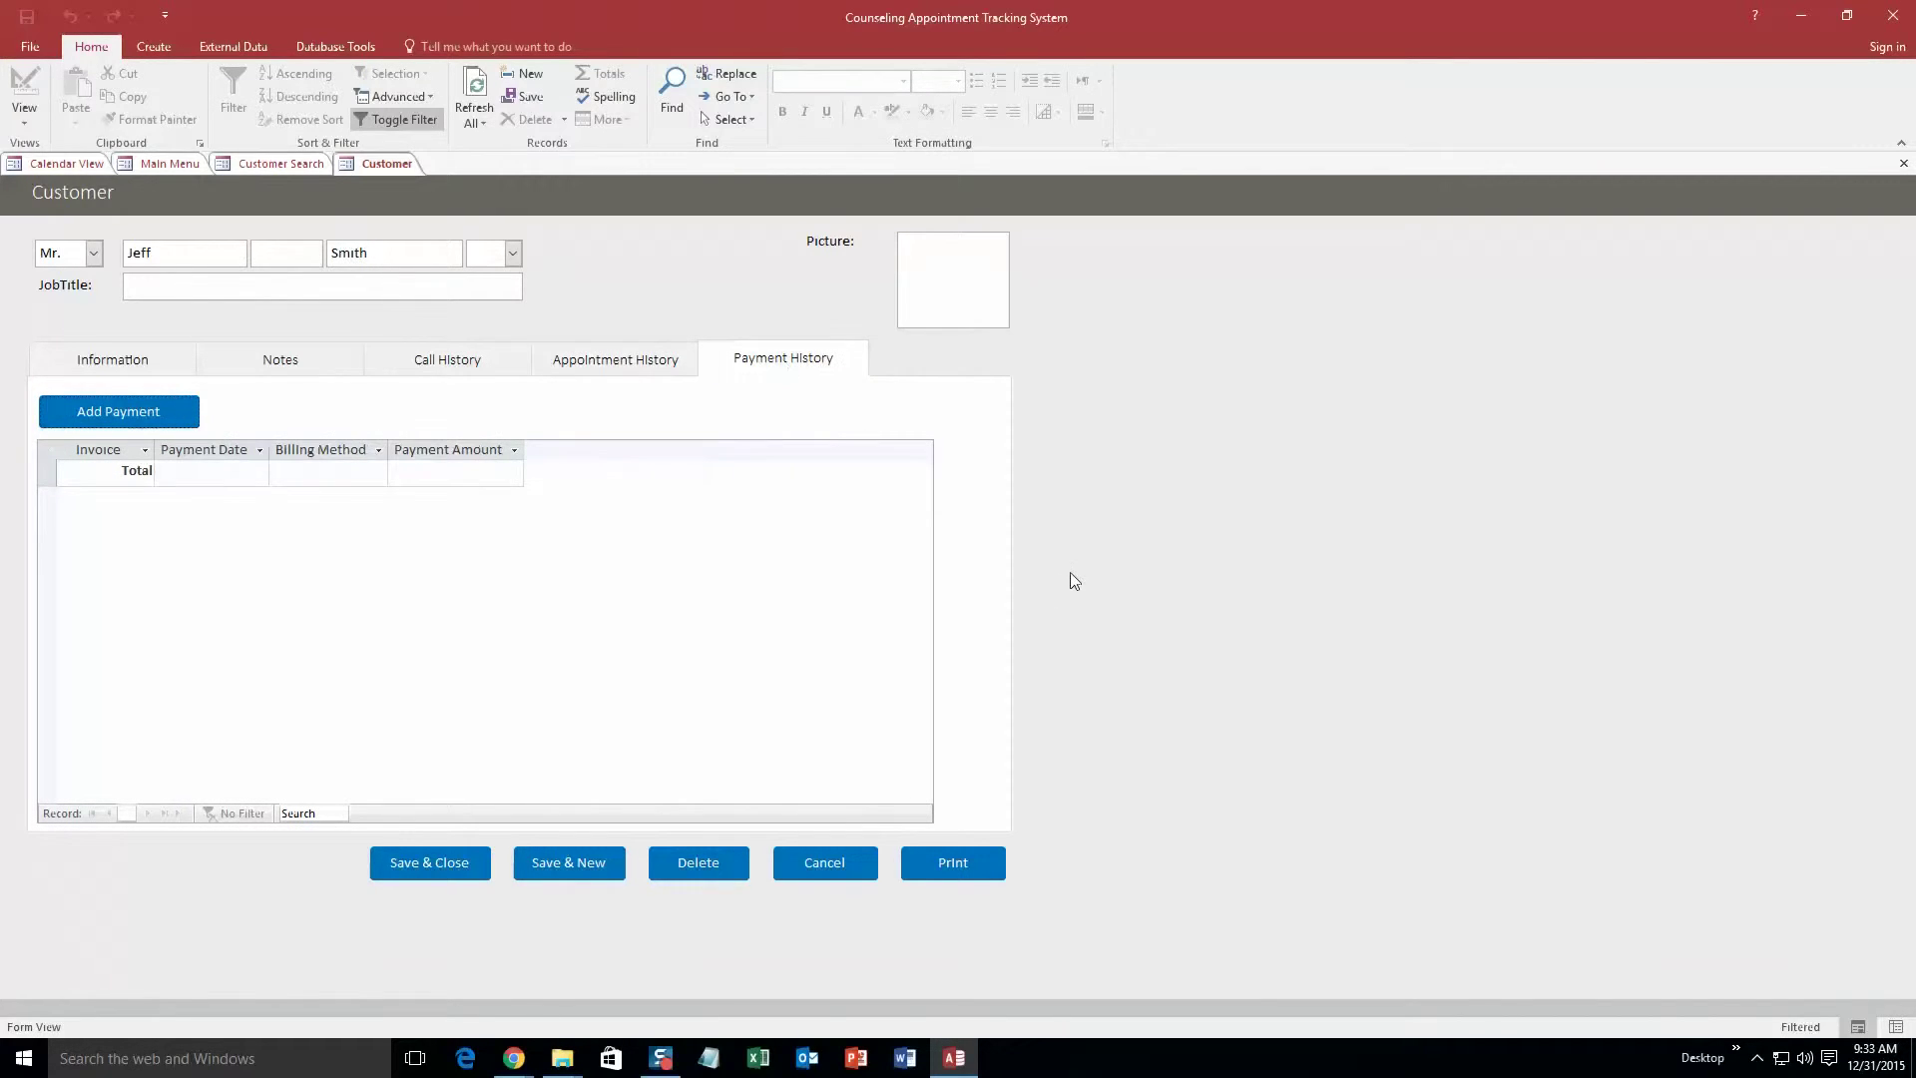
click(829, 863)
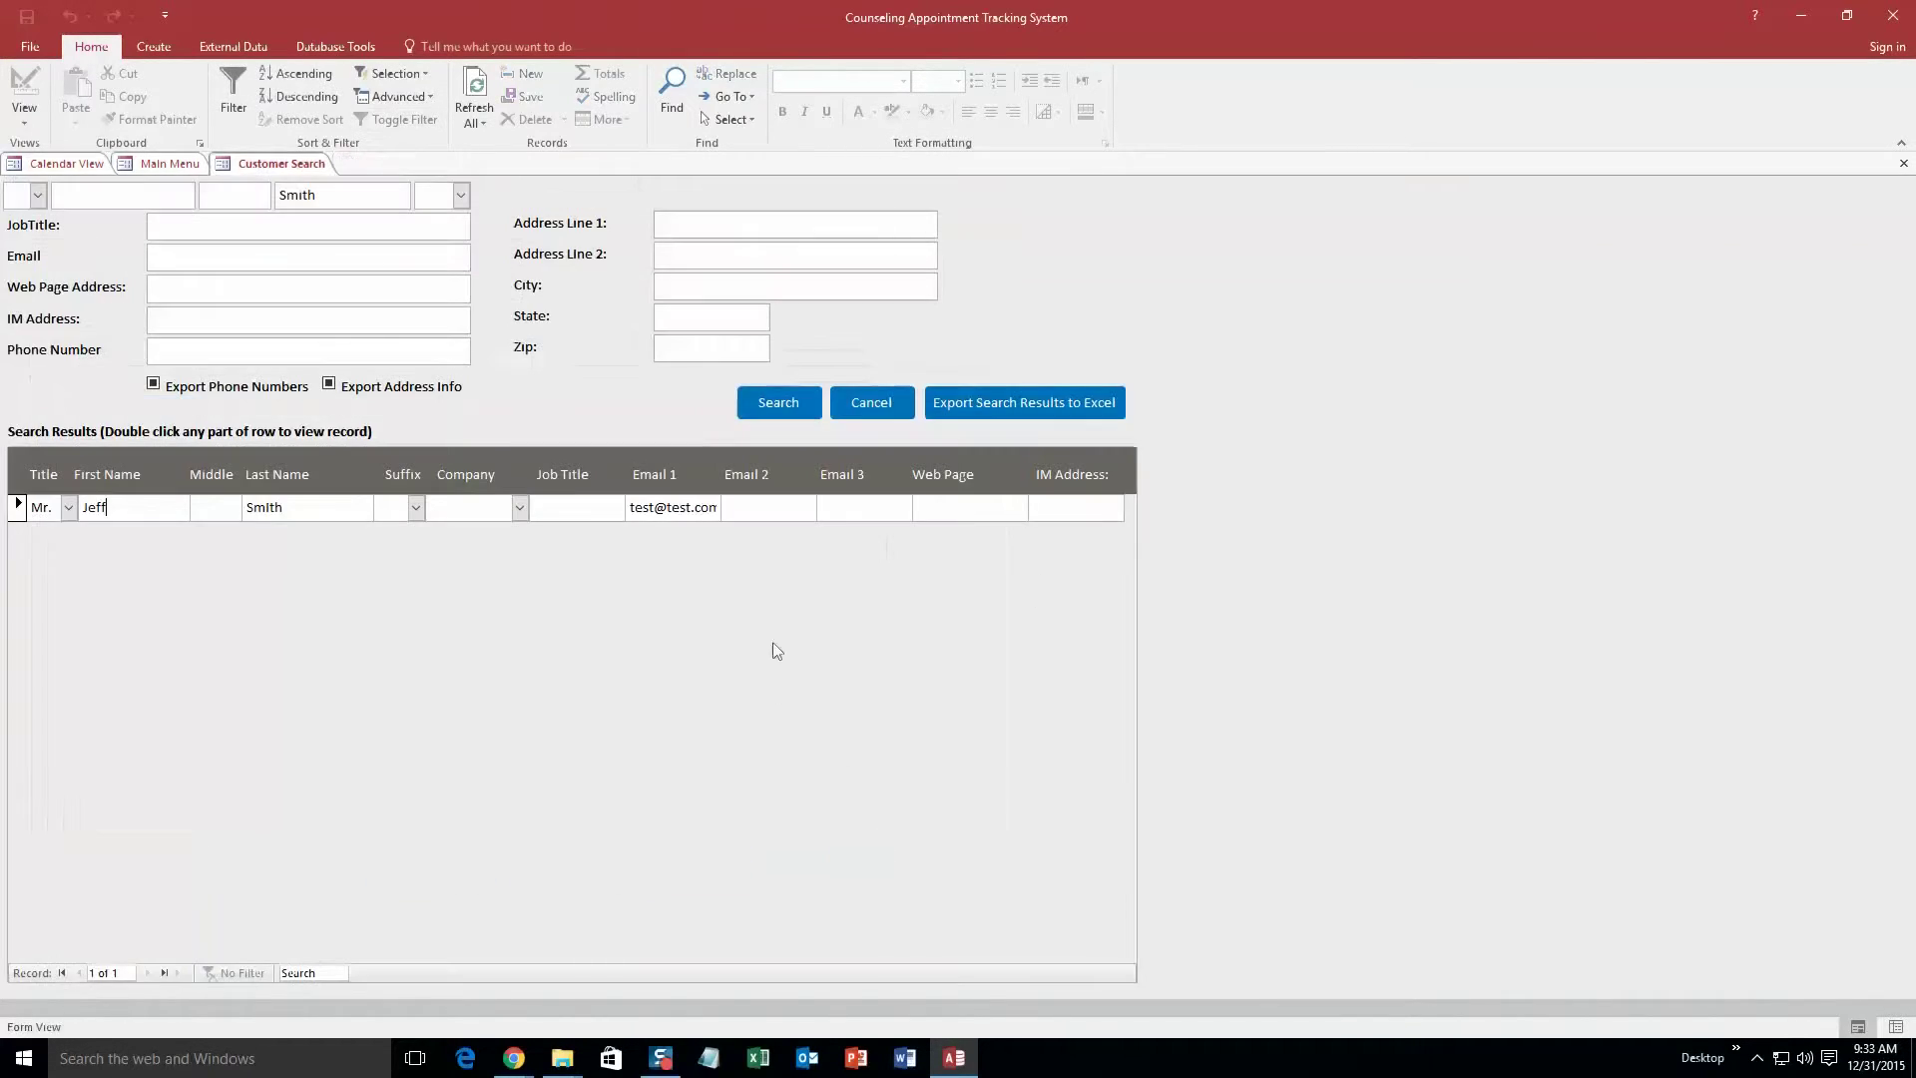
click(877, 403)
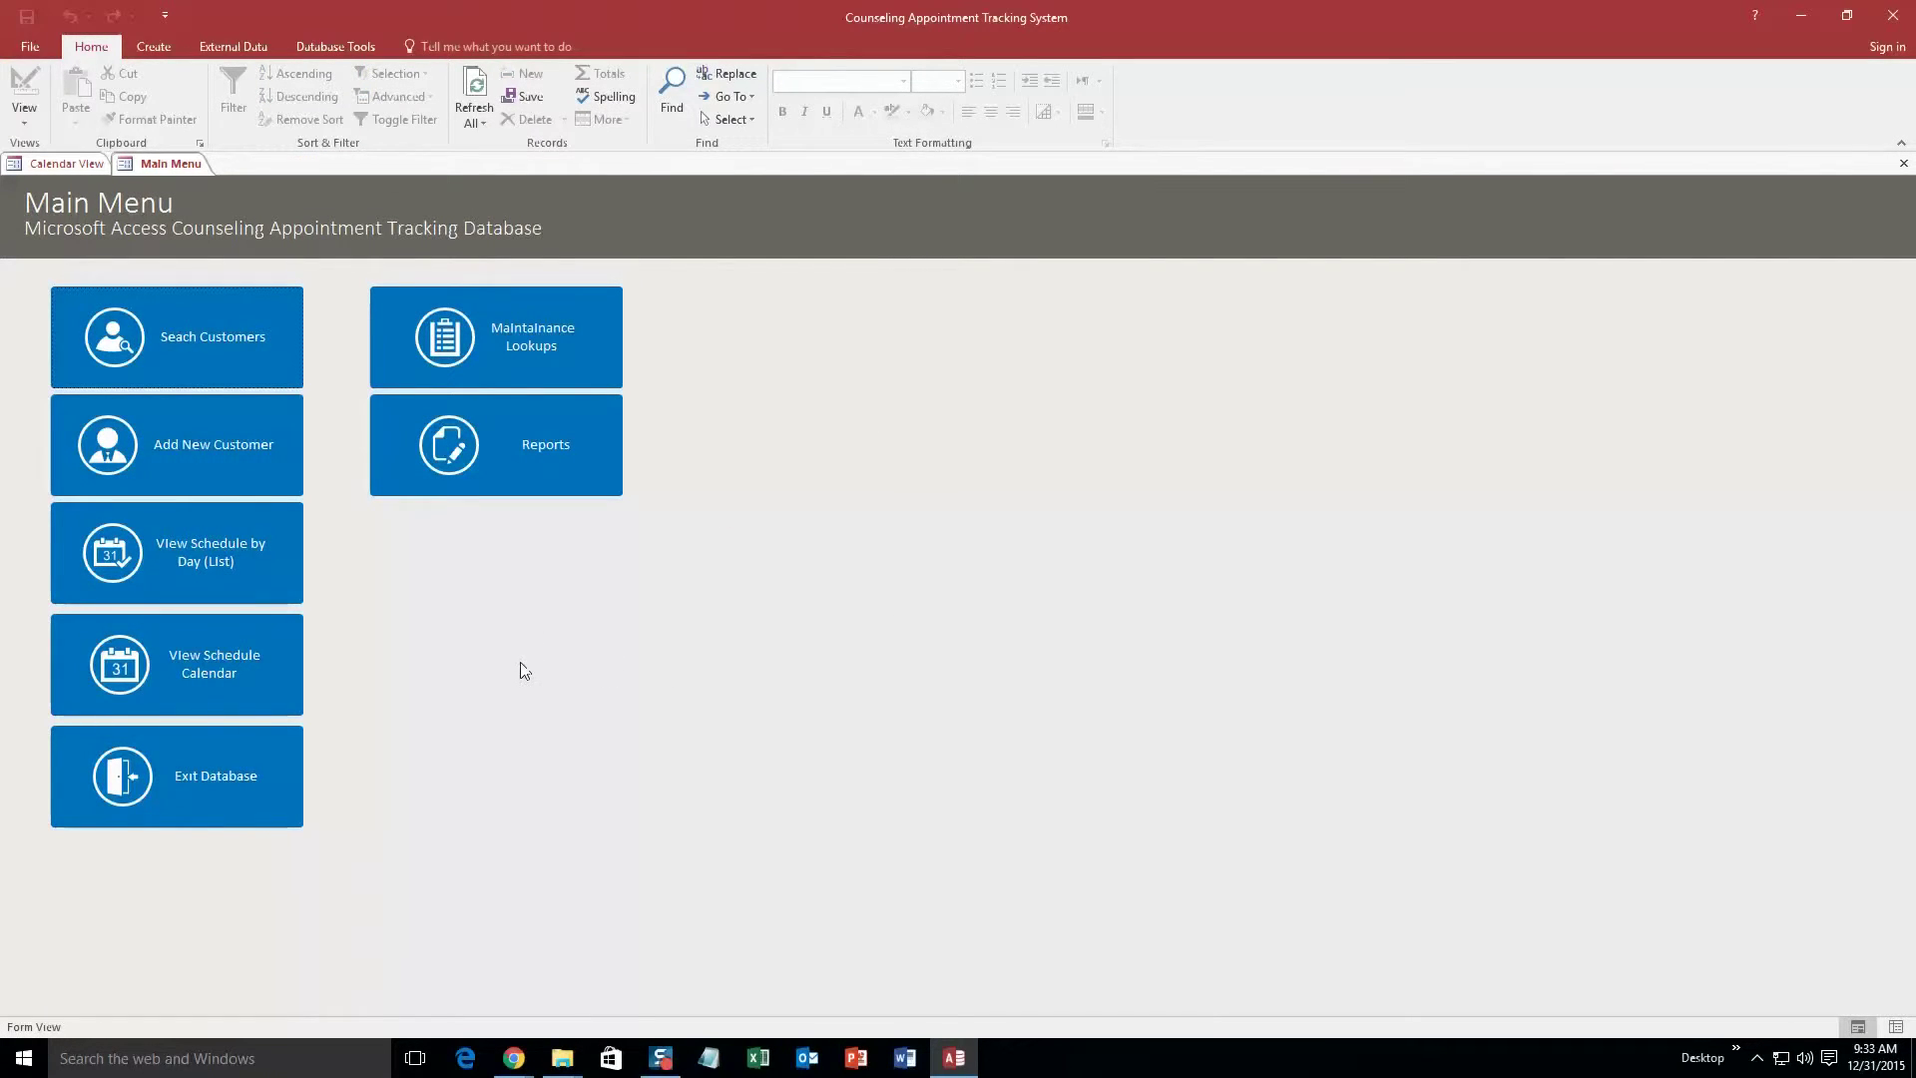
Open the schedule calendar, glance at Month view, then return to Day view for December 31, 2015
click(270, 665)
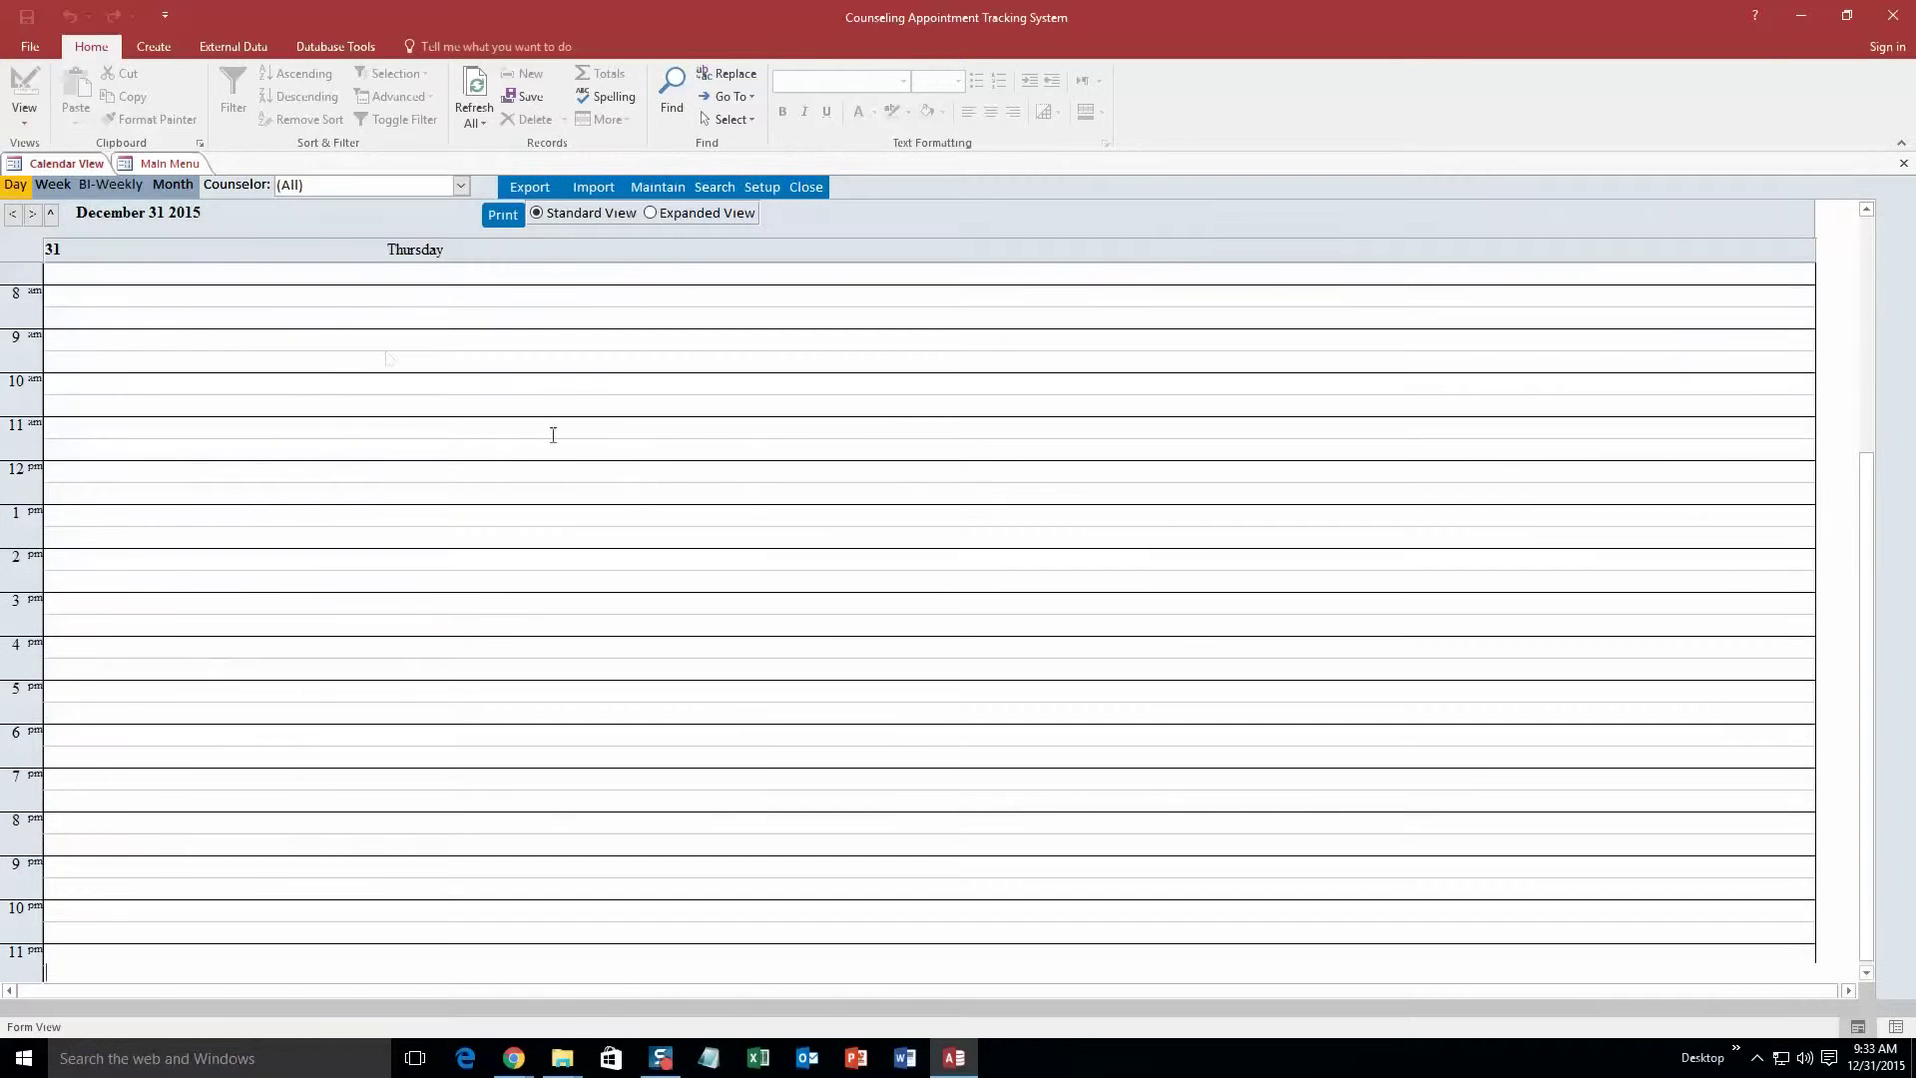
click(166, 183)
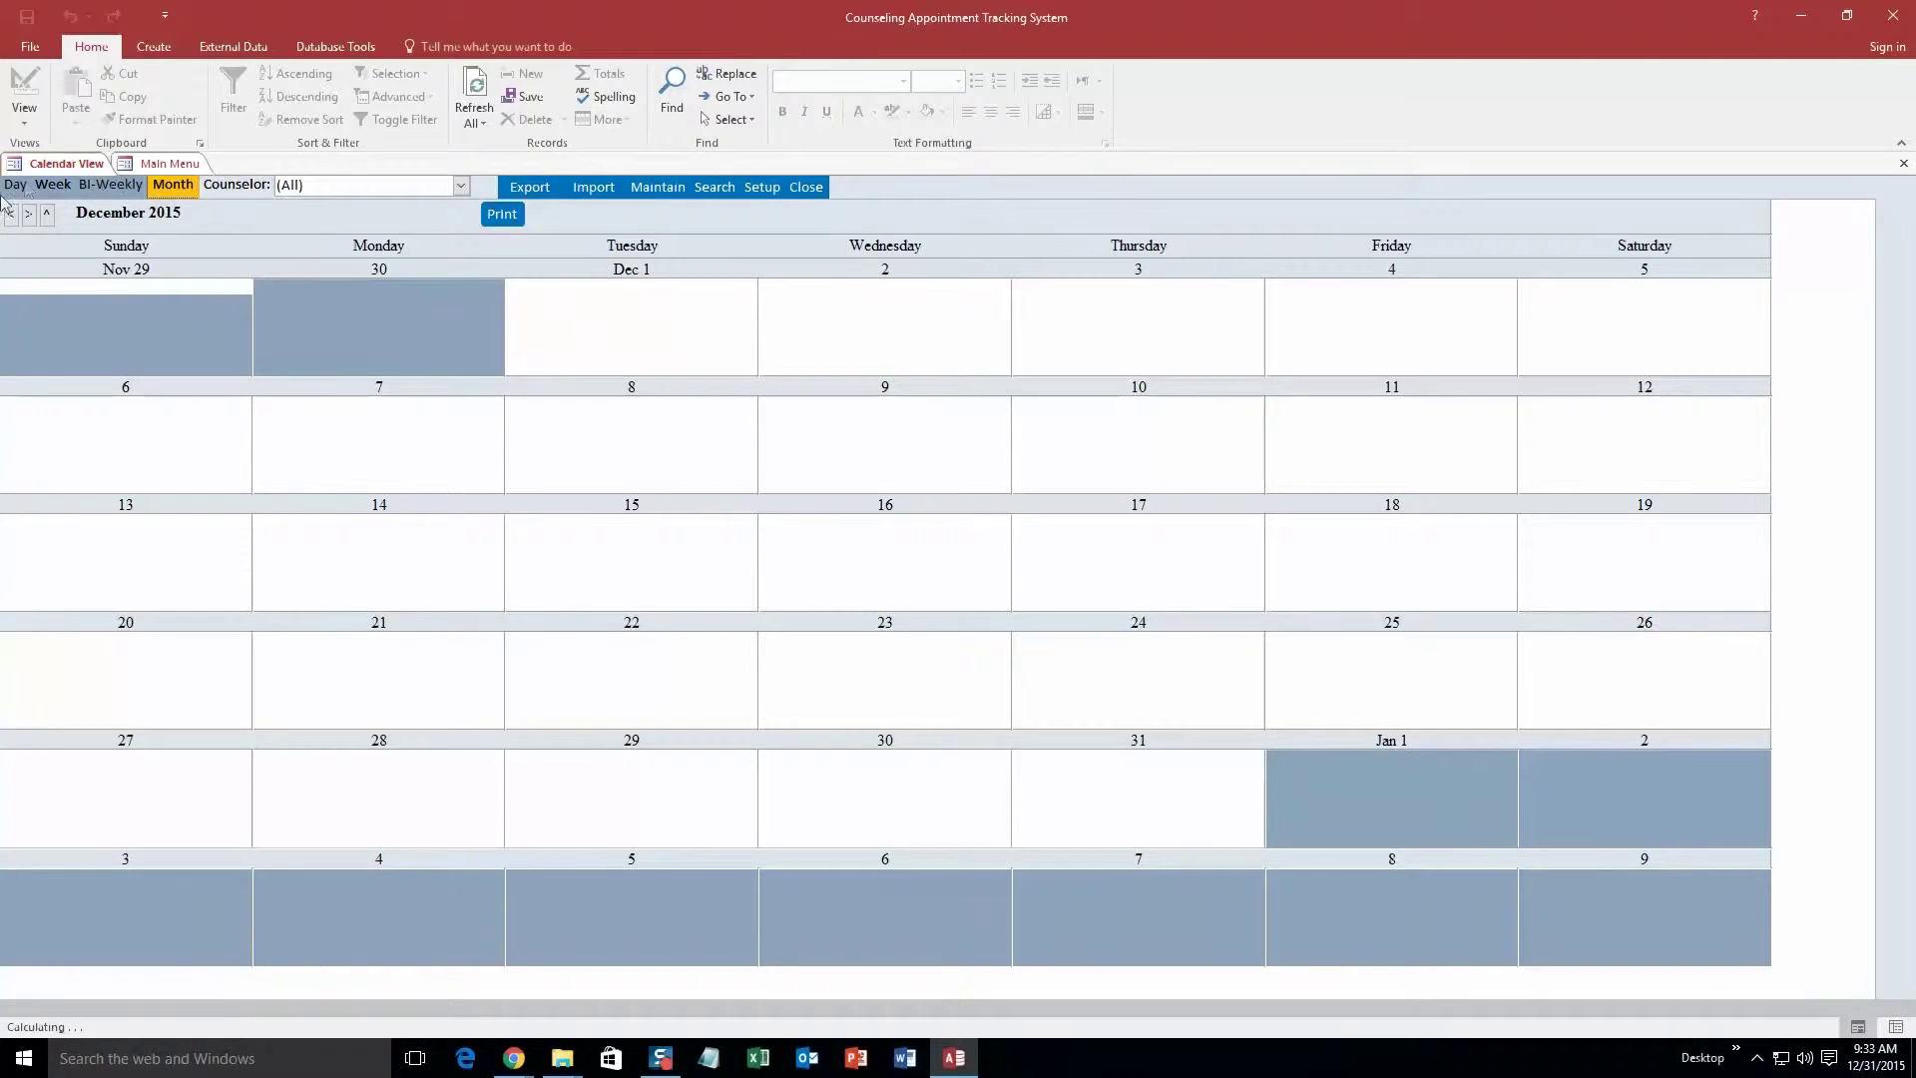
click(16, 187)
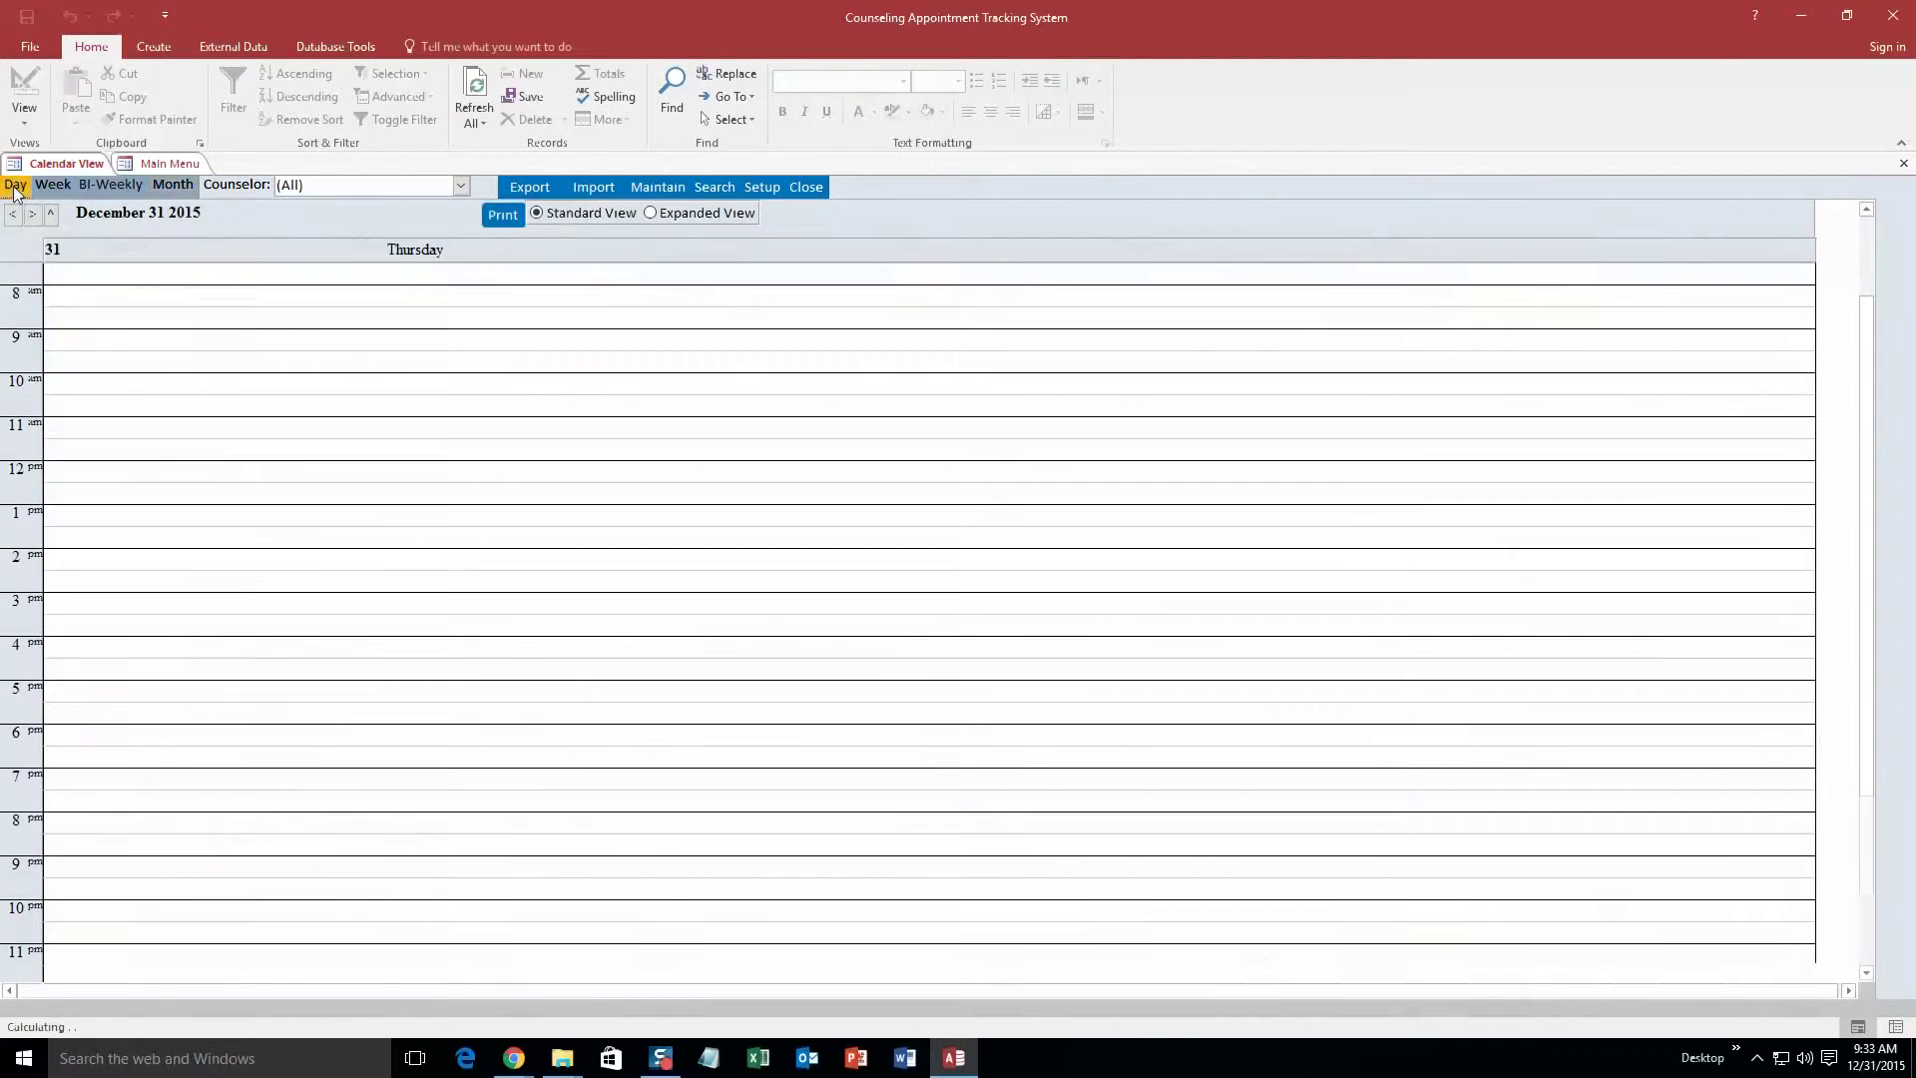
Create an 8:00 AM appointment for the new customer with Person 1 as counselor
double_click(80, 299)
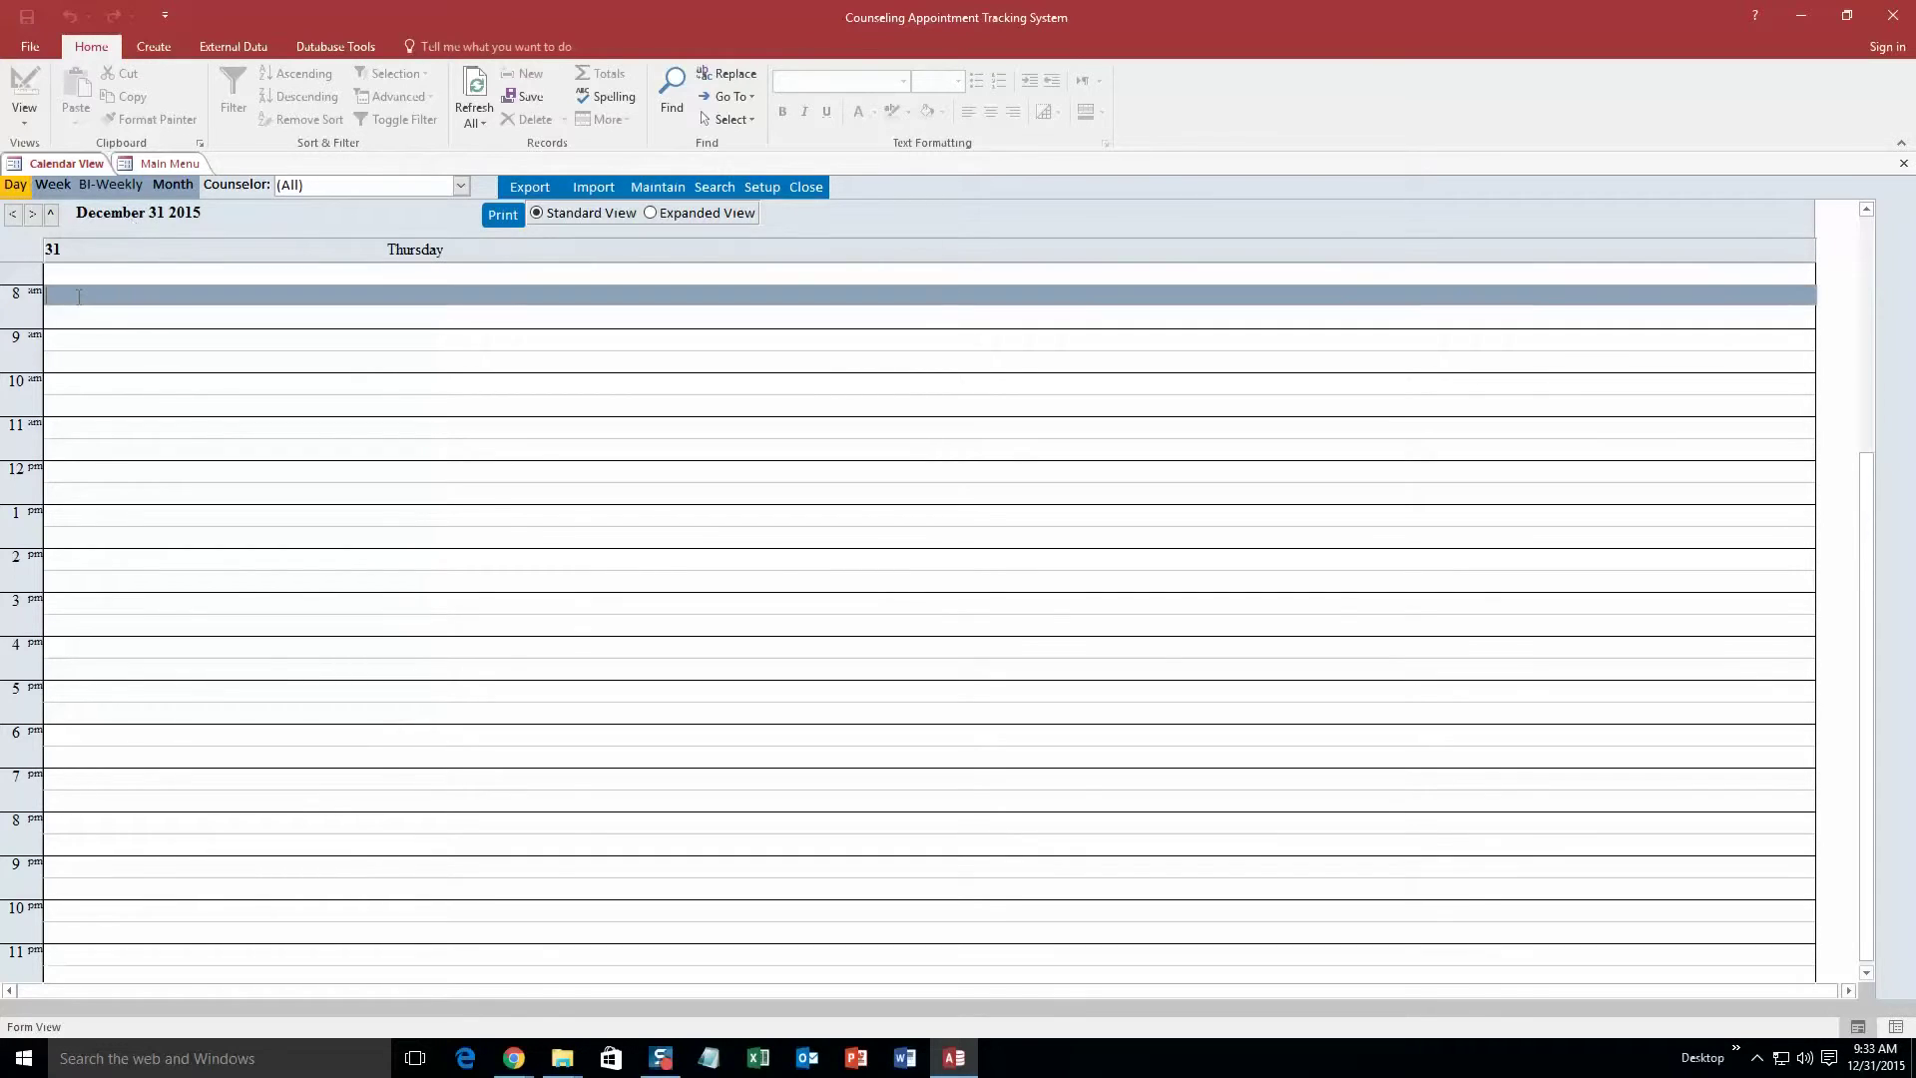
click(902, 198)
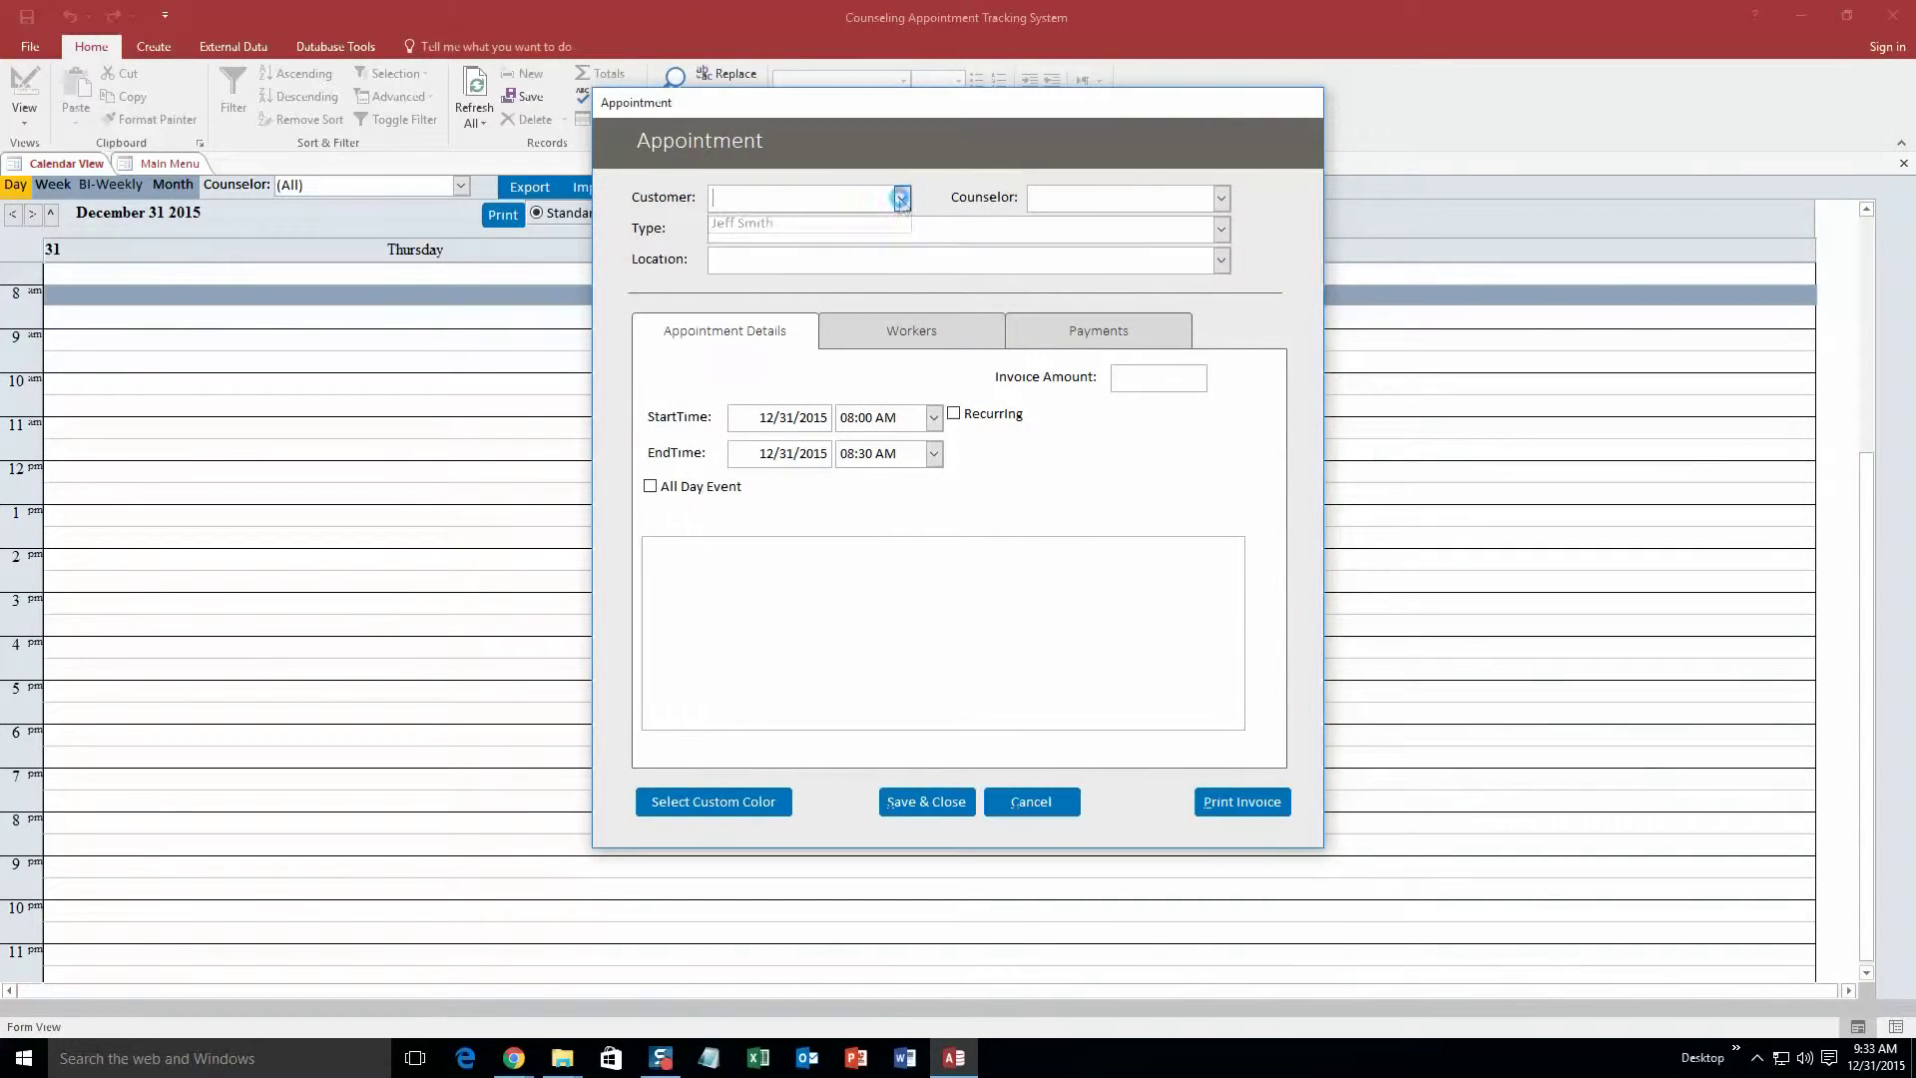
click(758, 223)
click(1220, 197)
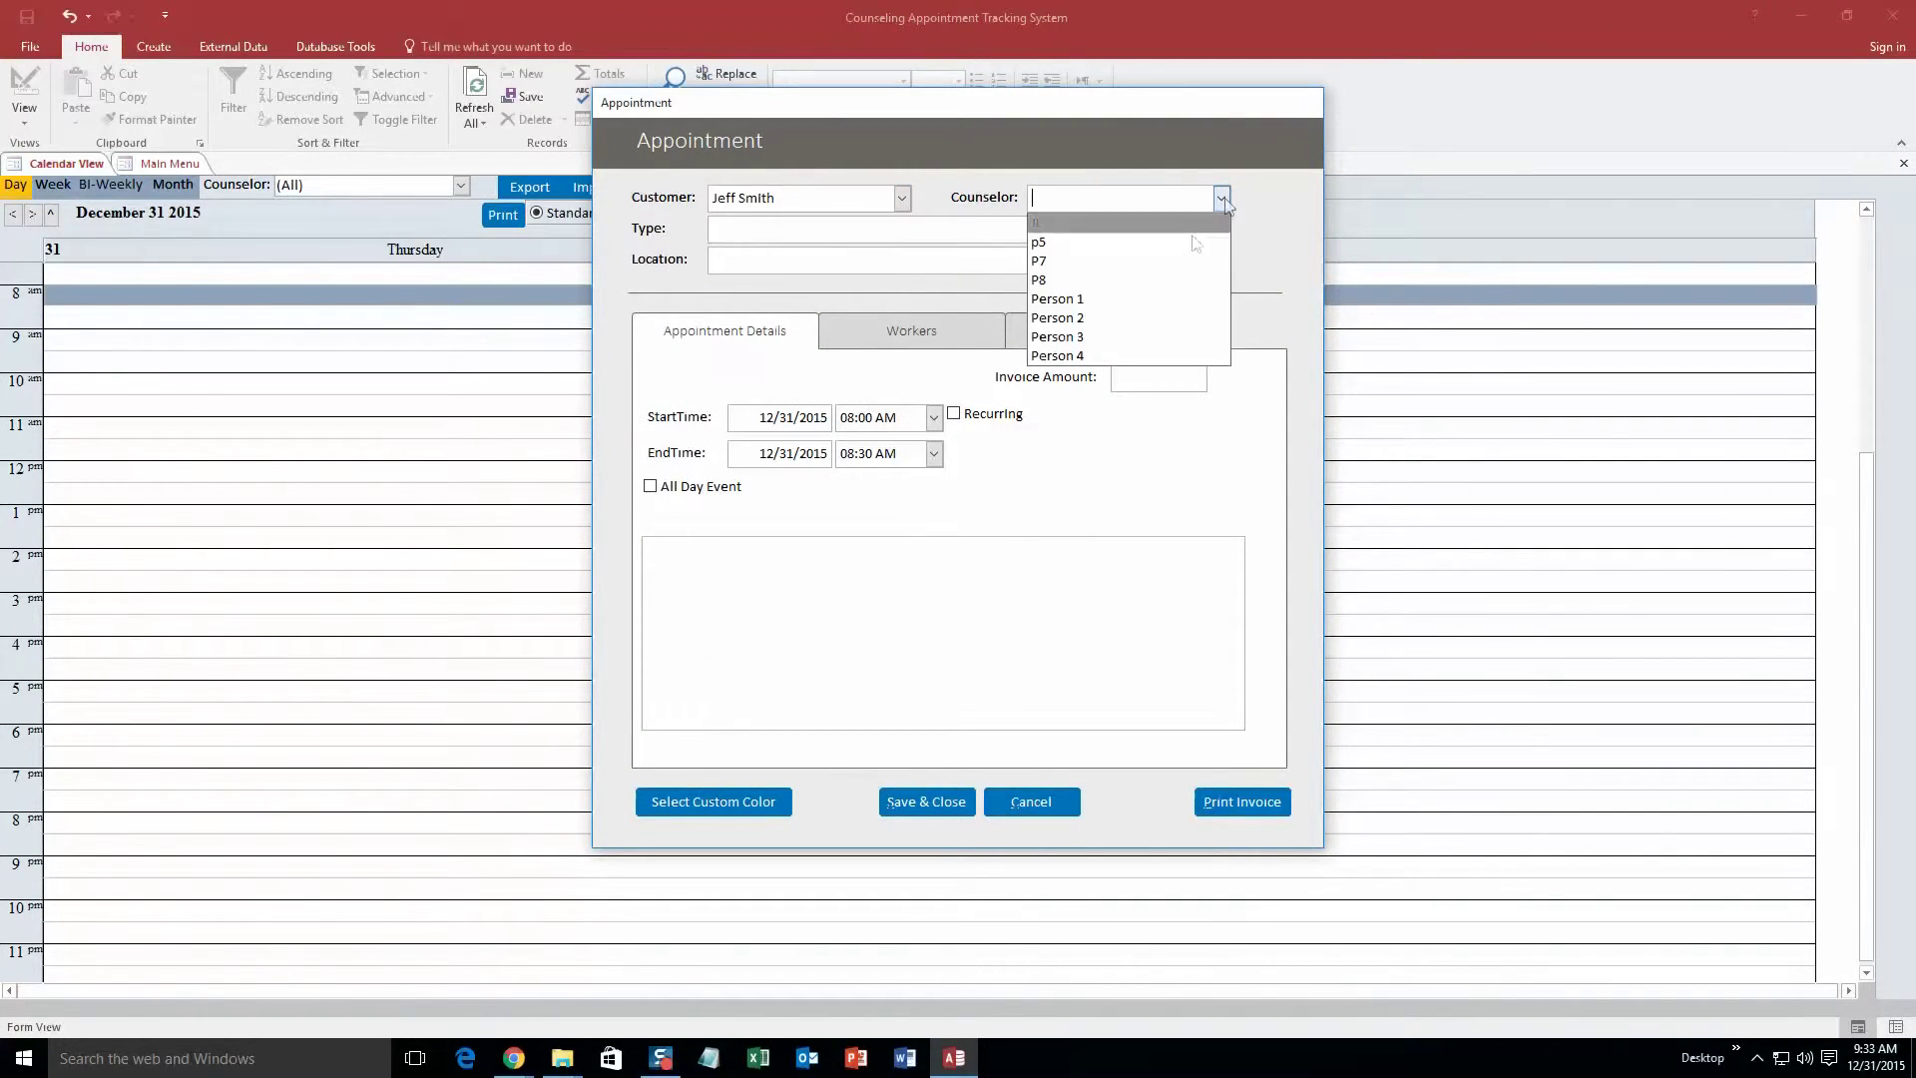
click(1118, 299)
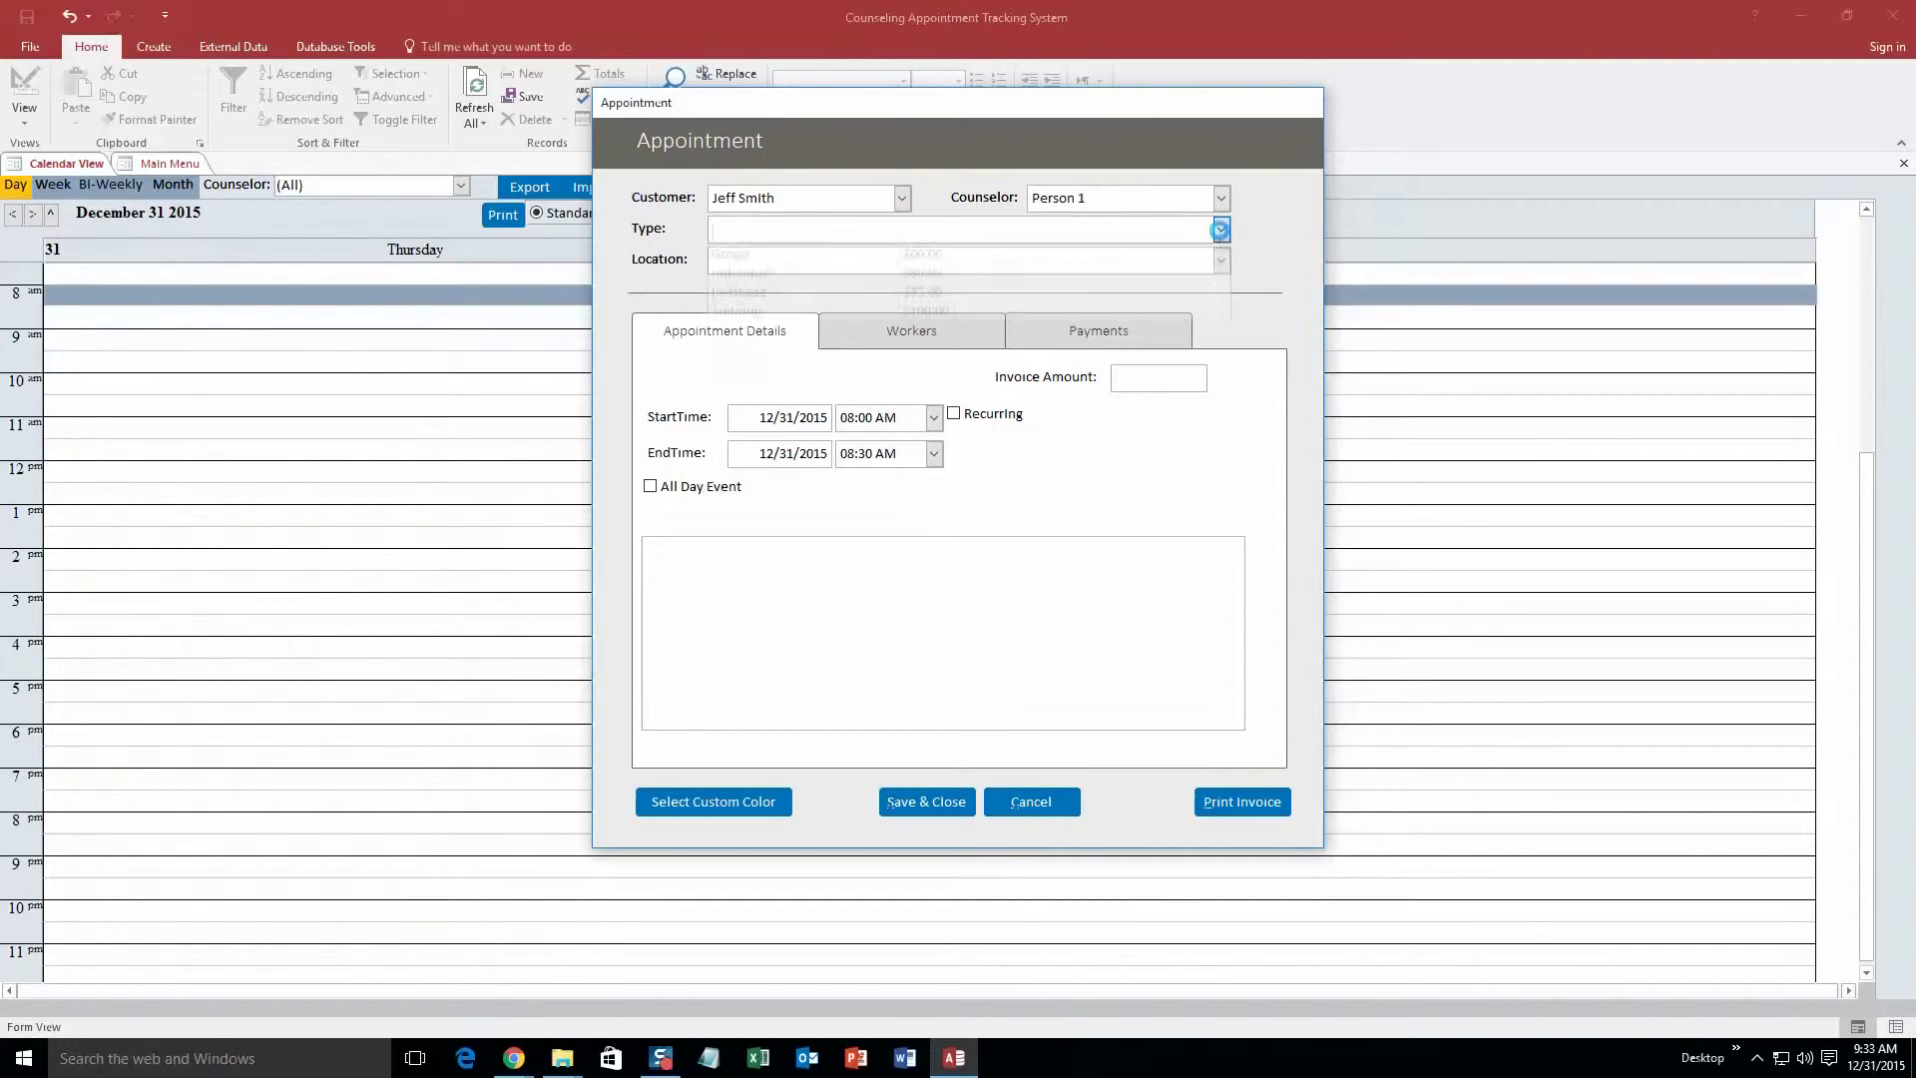
Set the appointment type to Individual and the location to Location 1
click(1221, 230)
click(824, 273)
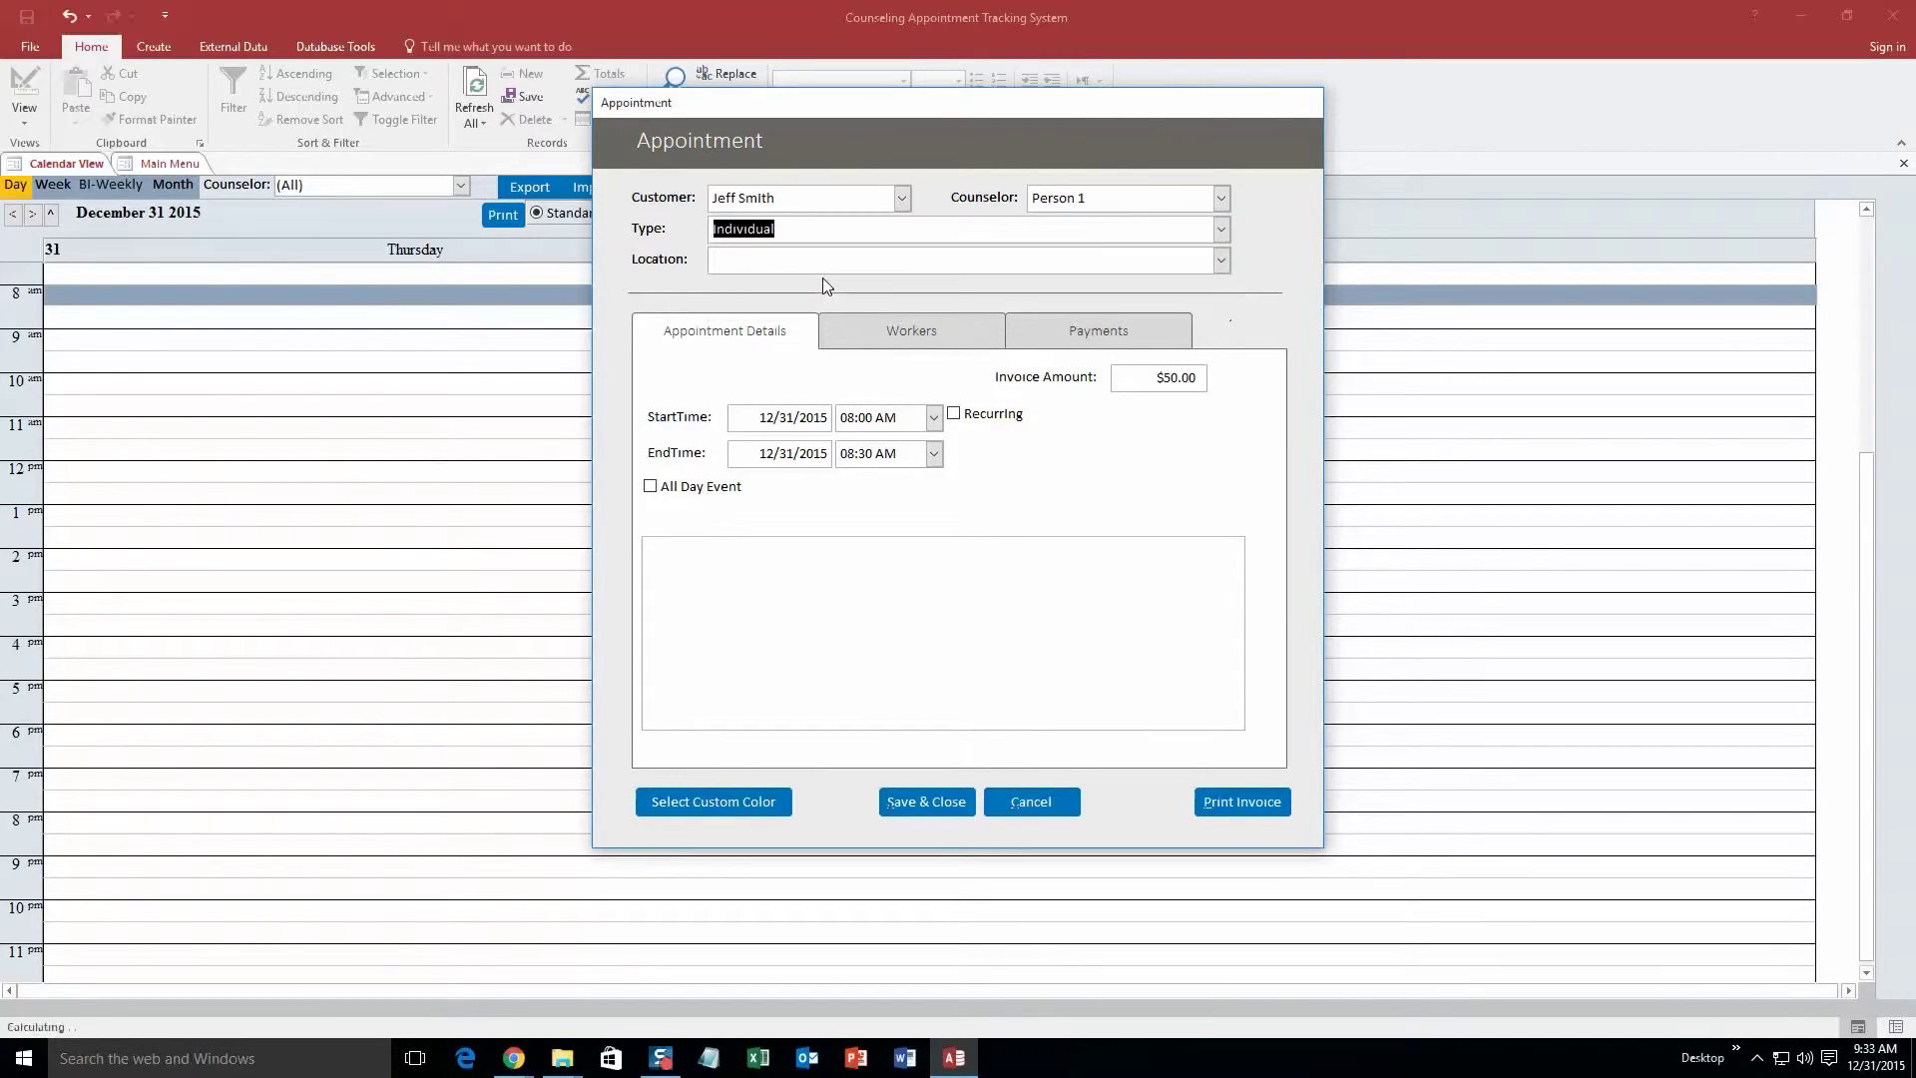
click(1222, 230)
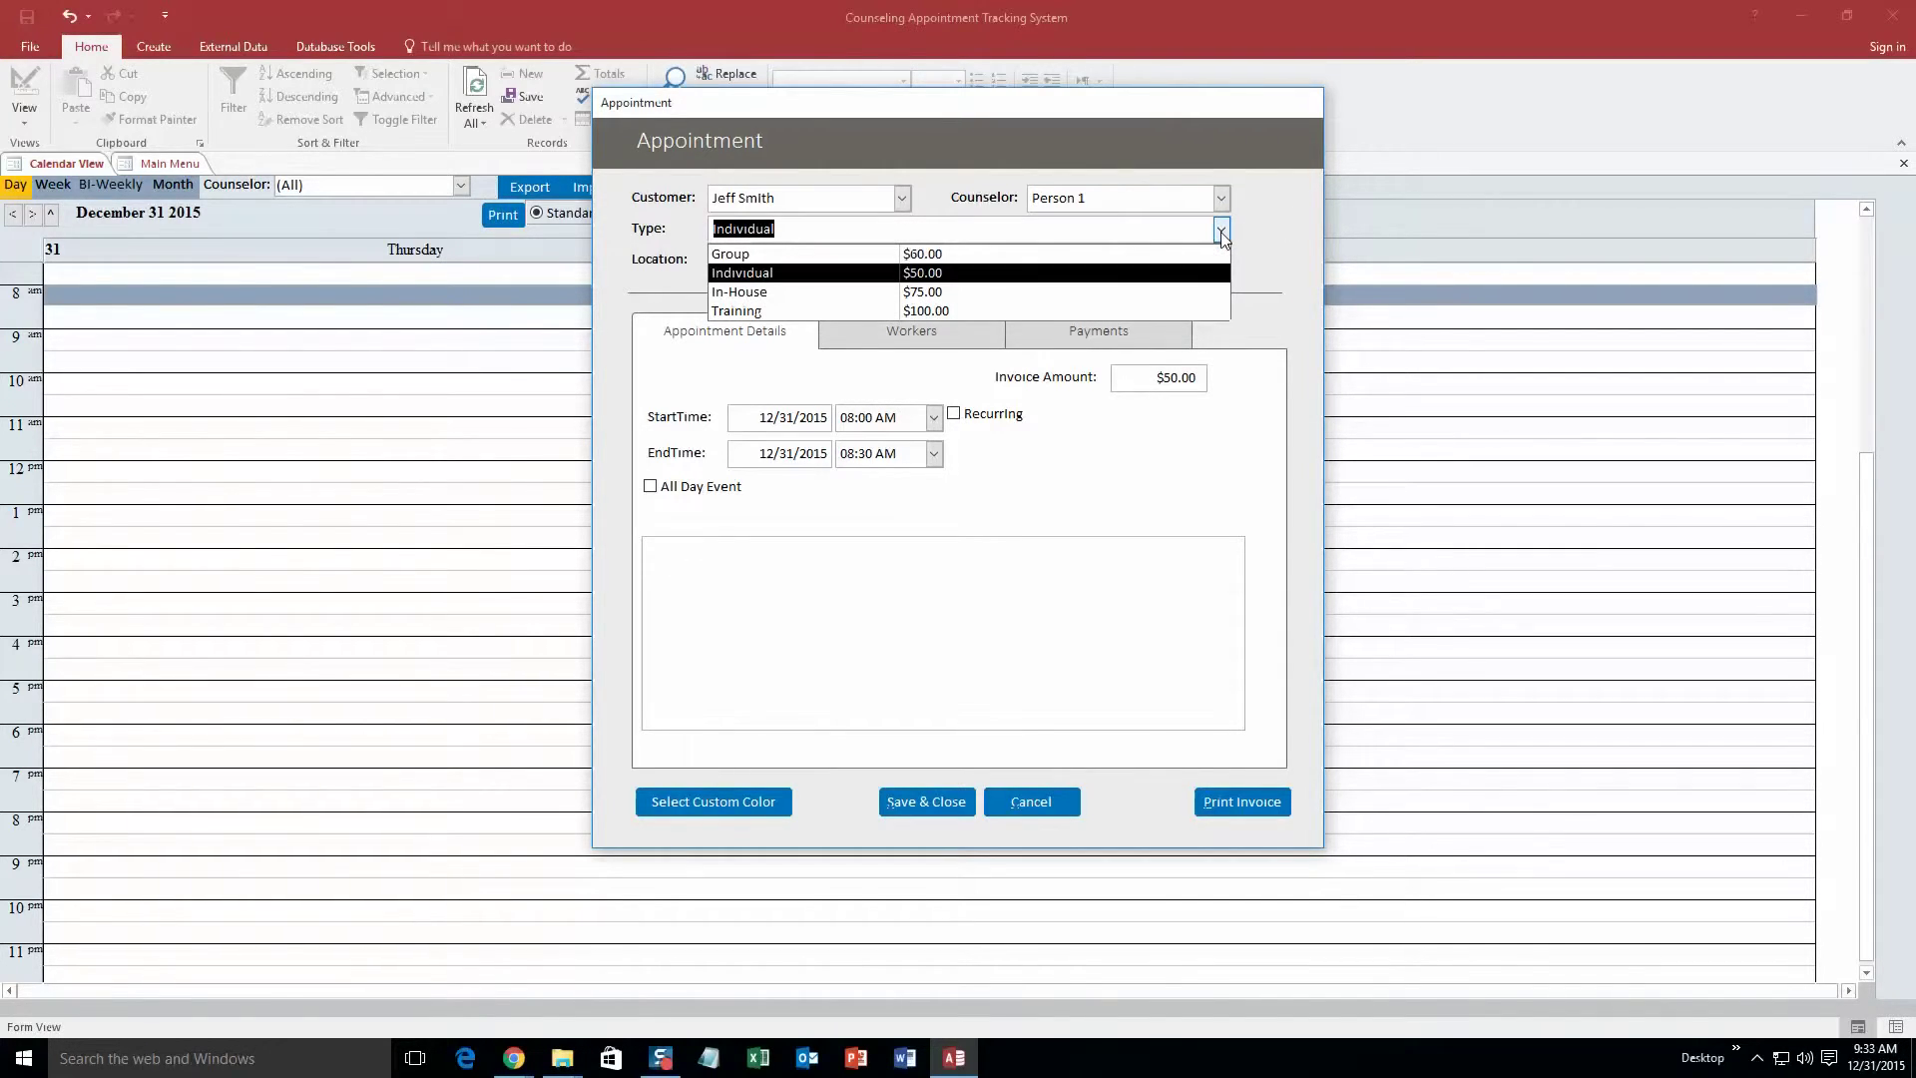
click(1280, 323)
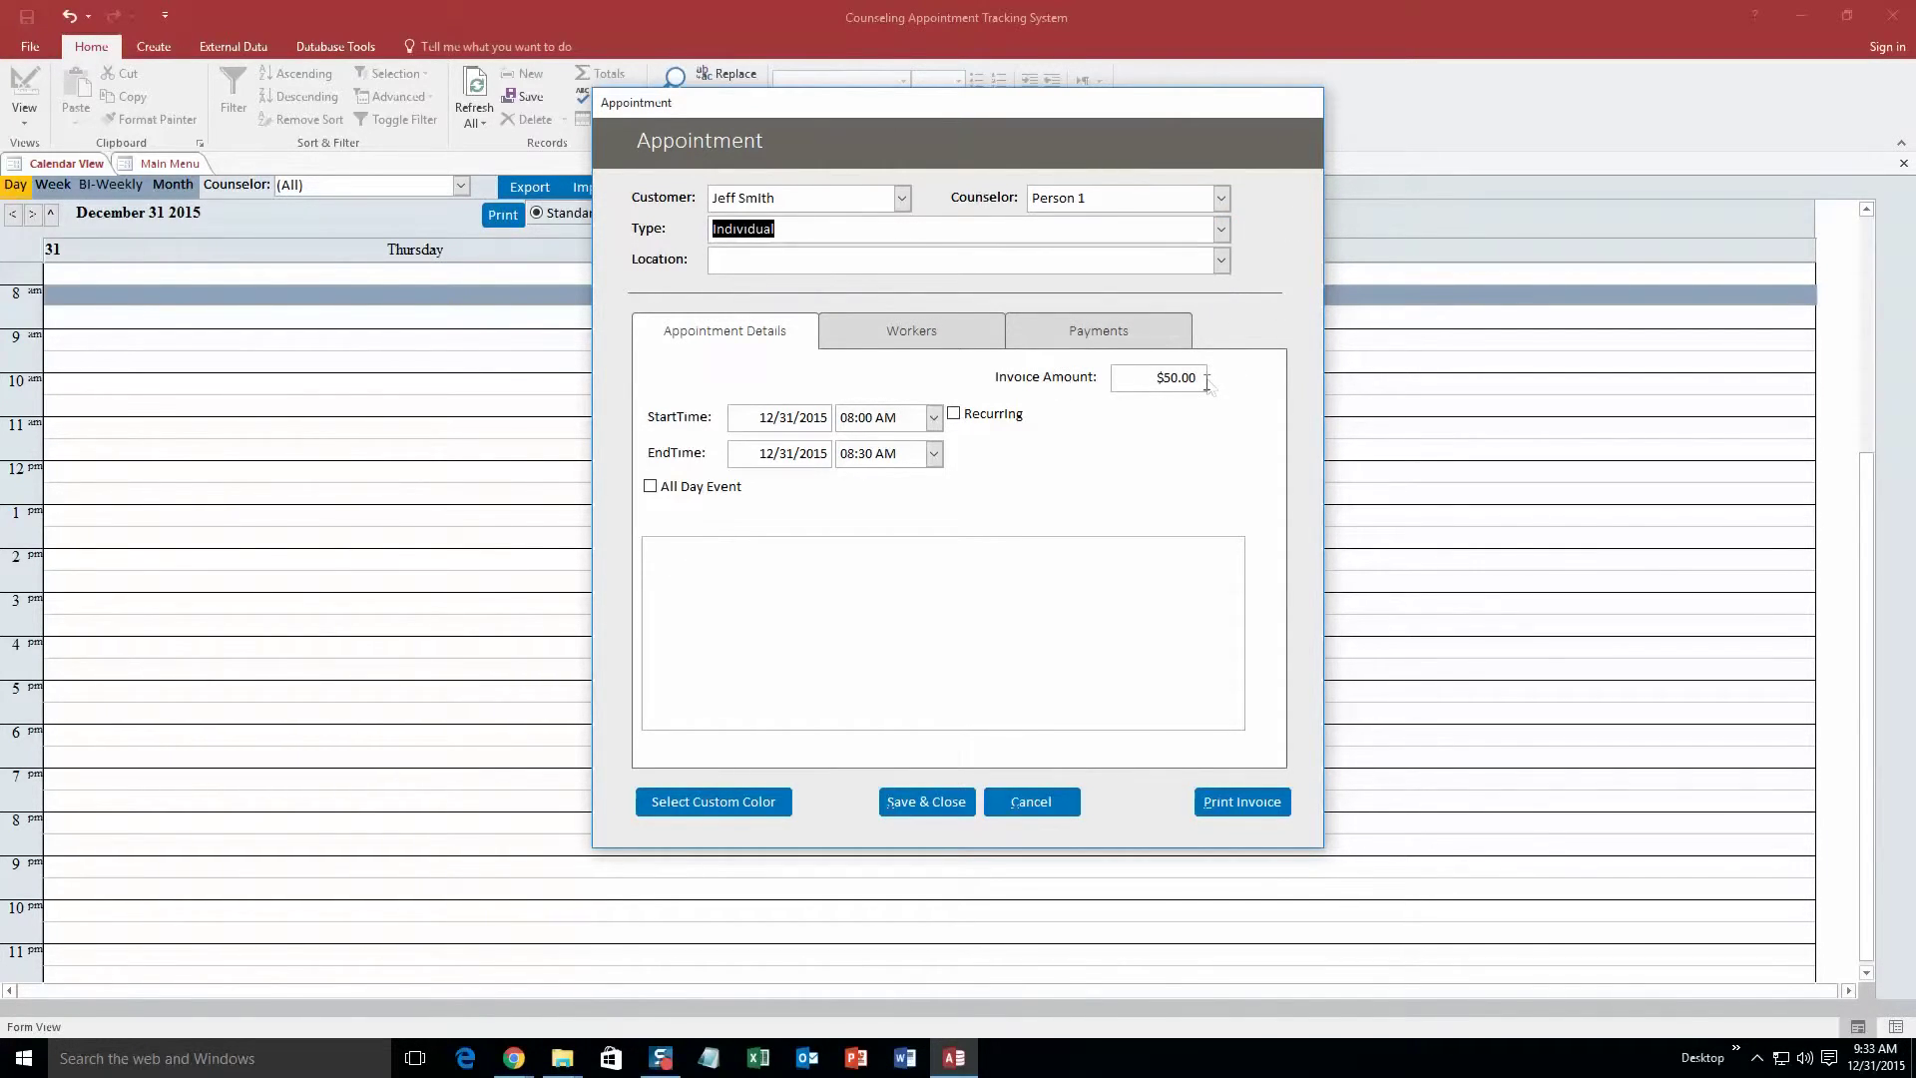
click(1221, 264)
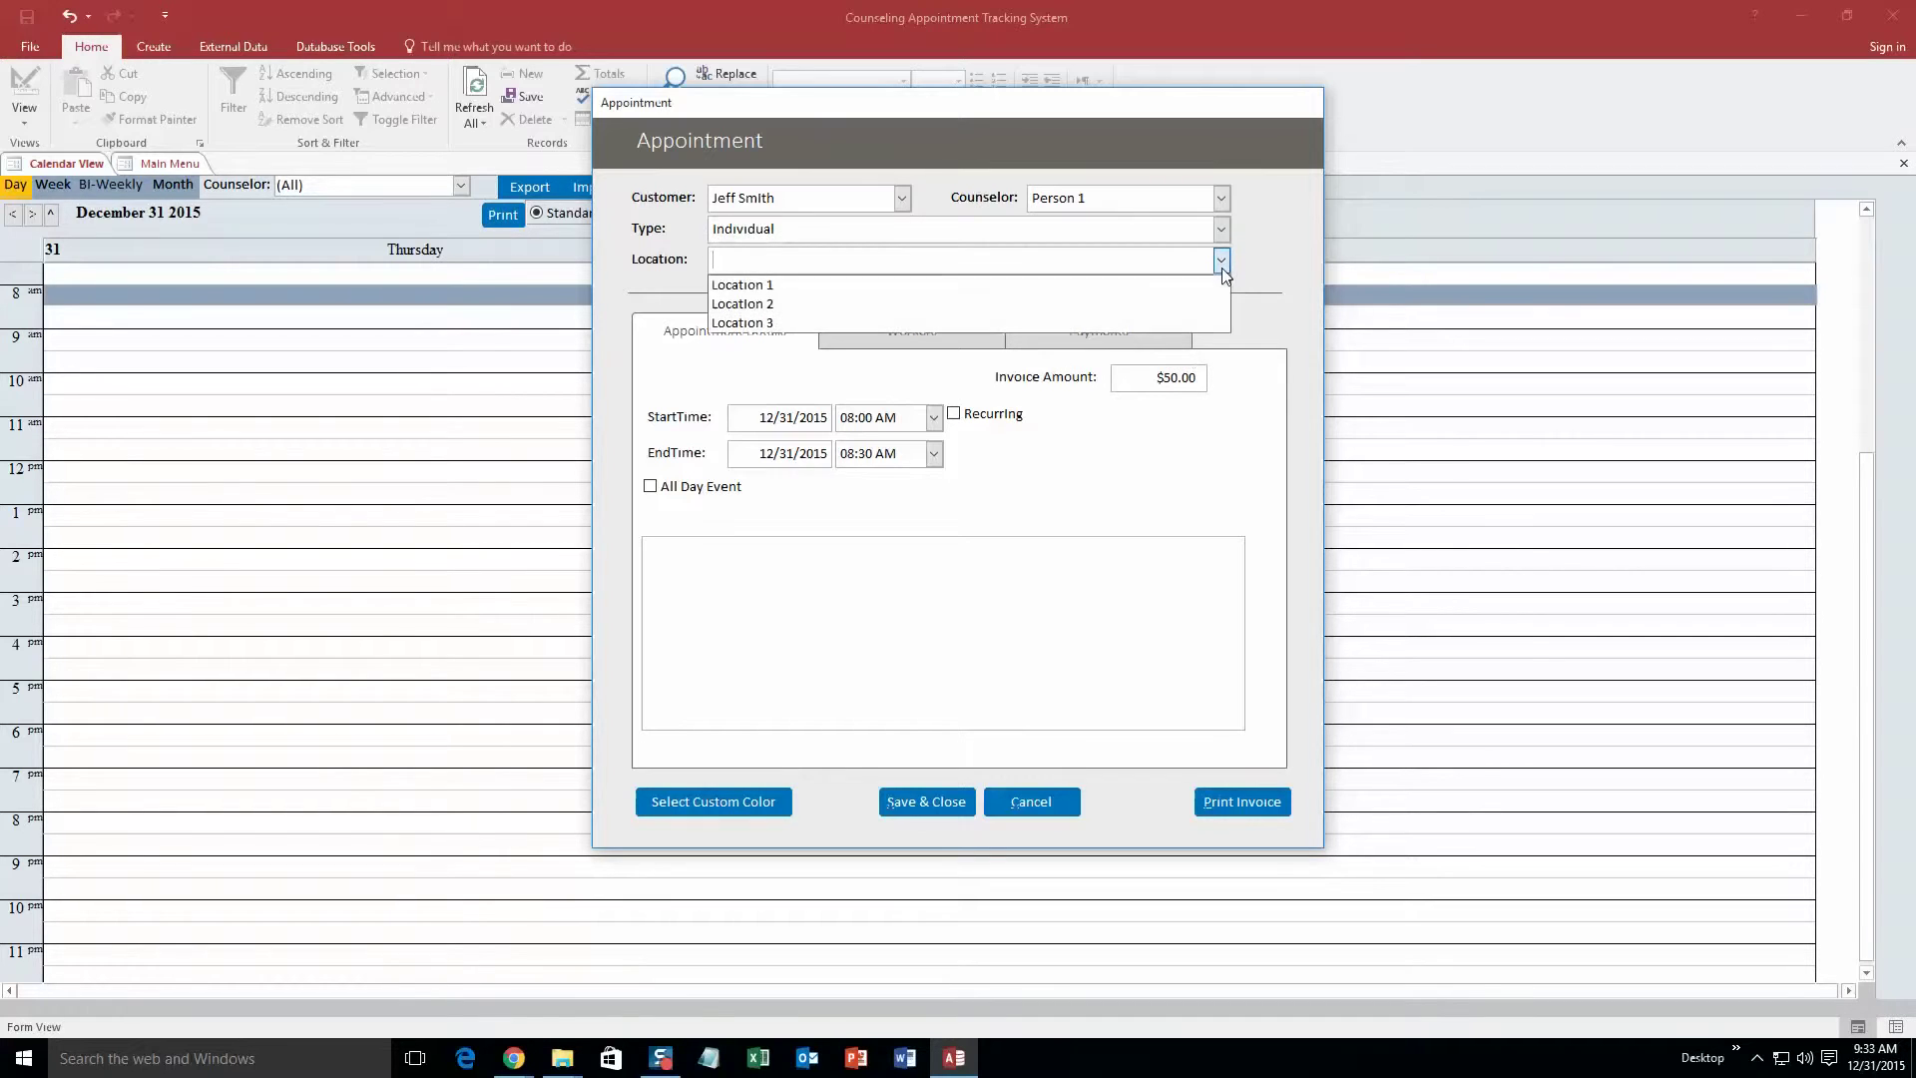
click(786, 287)
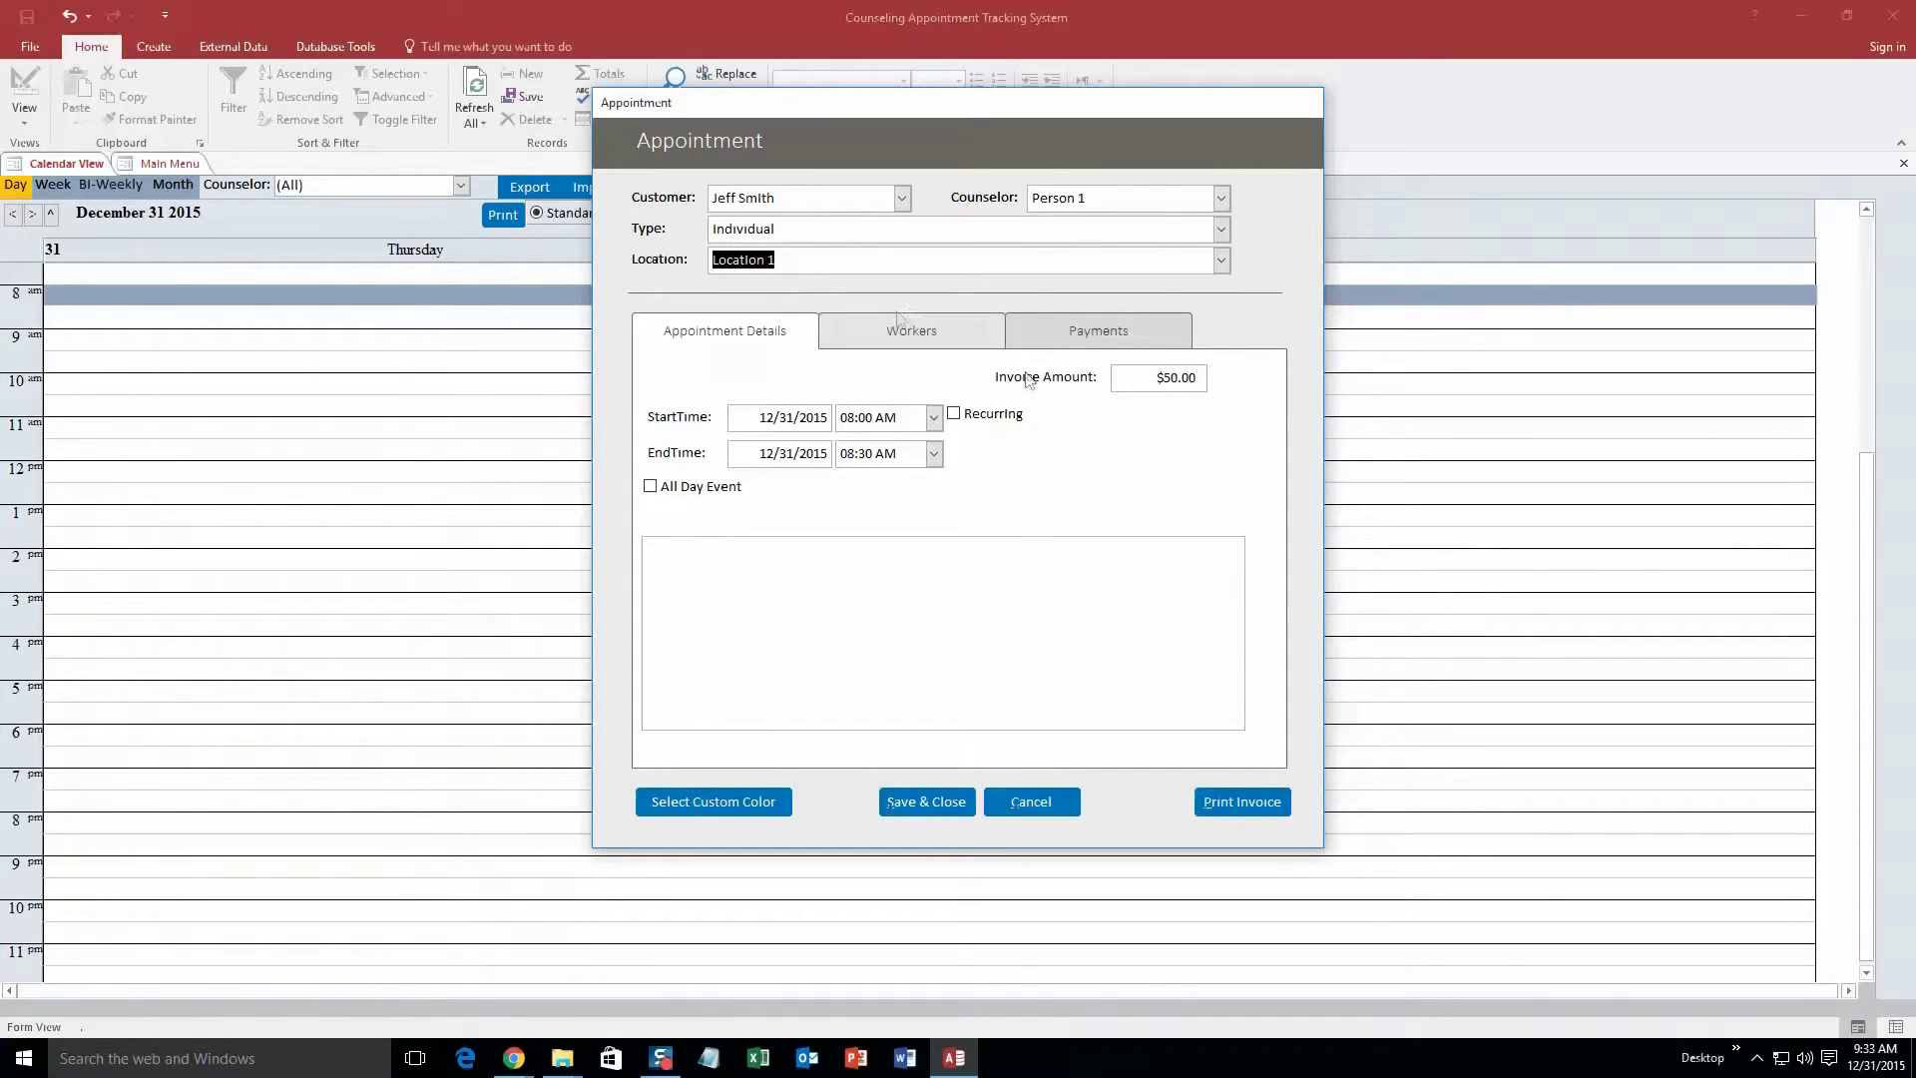
Assign Person 2 as a worker and check the $50.00 payment details
click(913, 337)
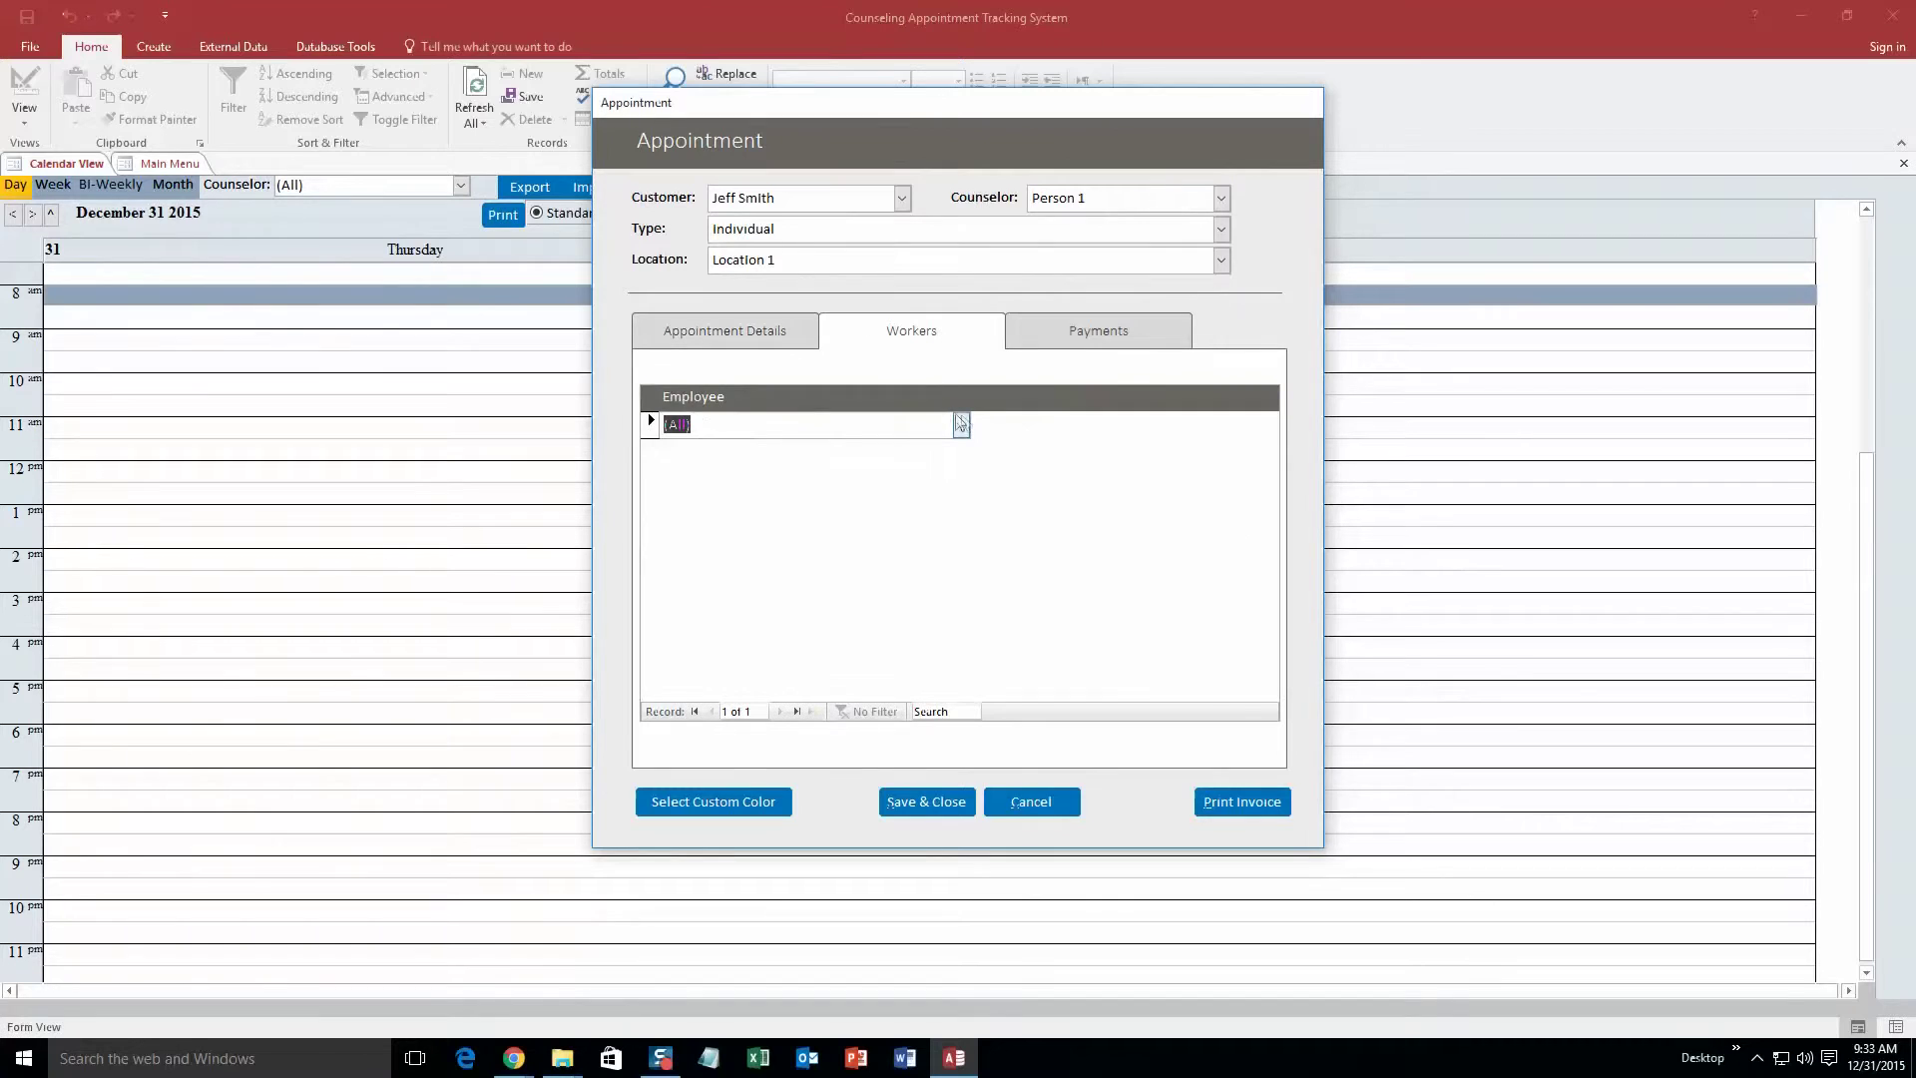
click(960, 424)
click(736, 565)
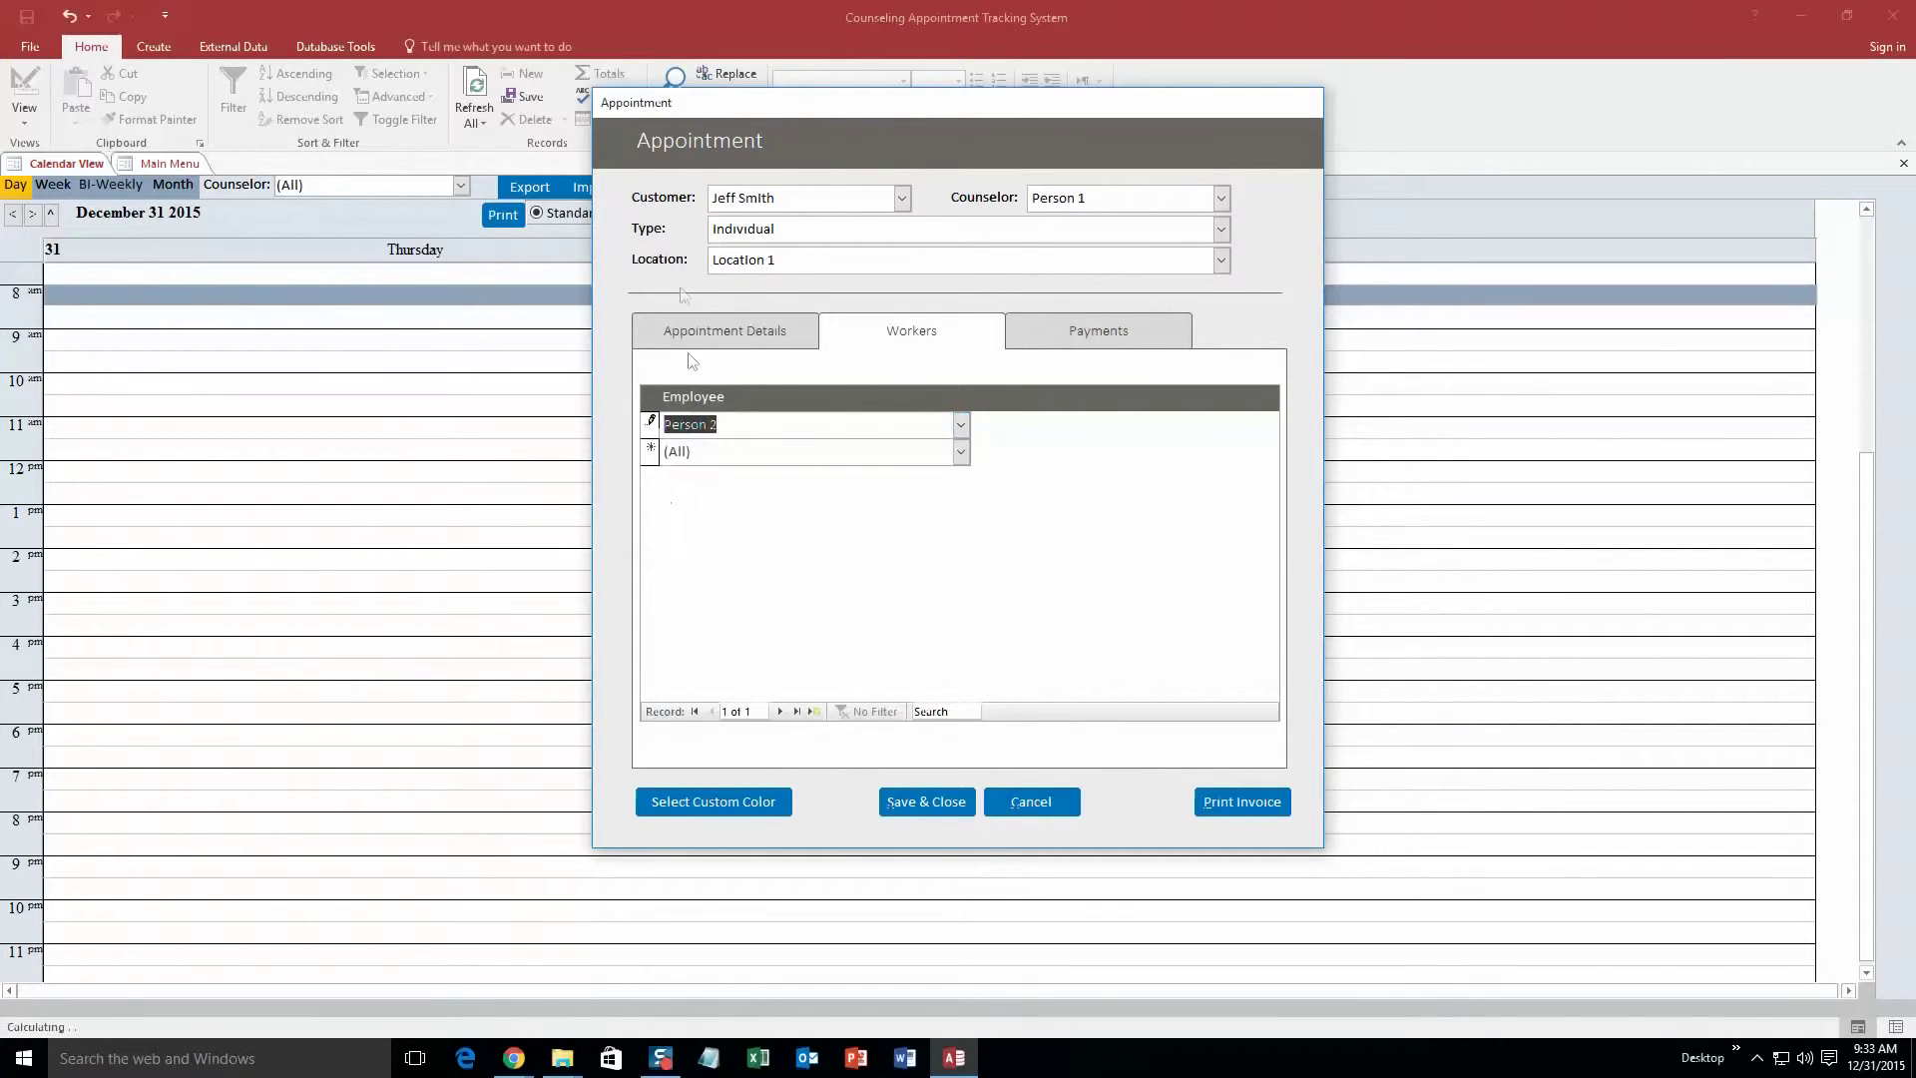
click(1077, 330)
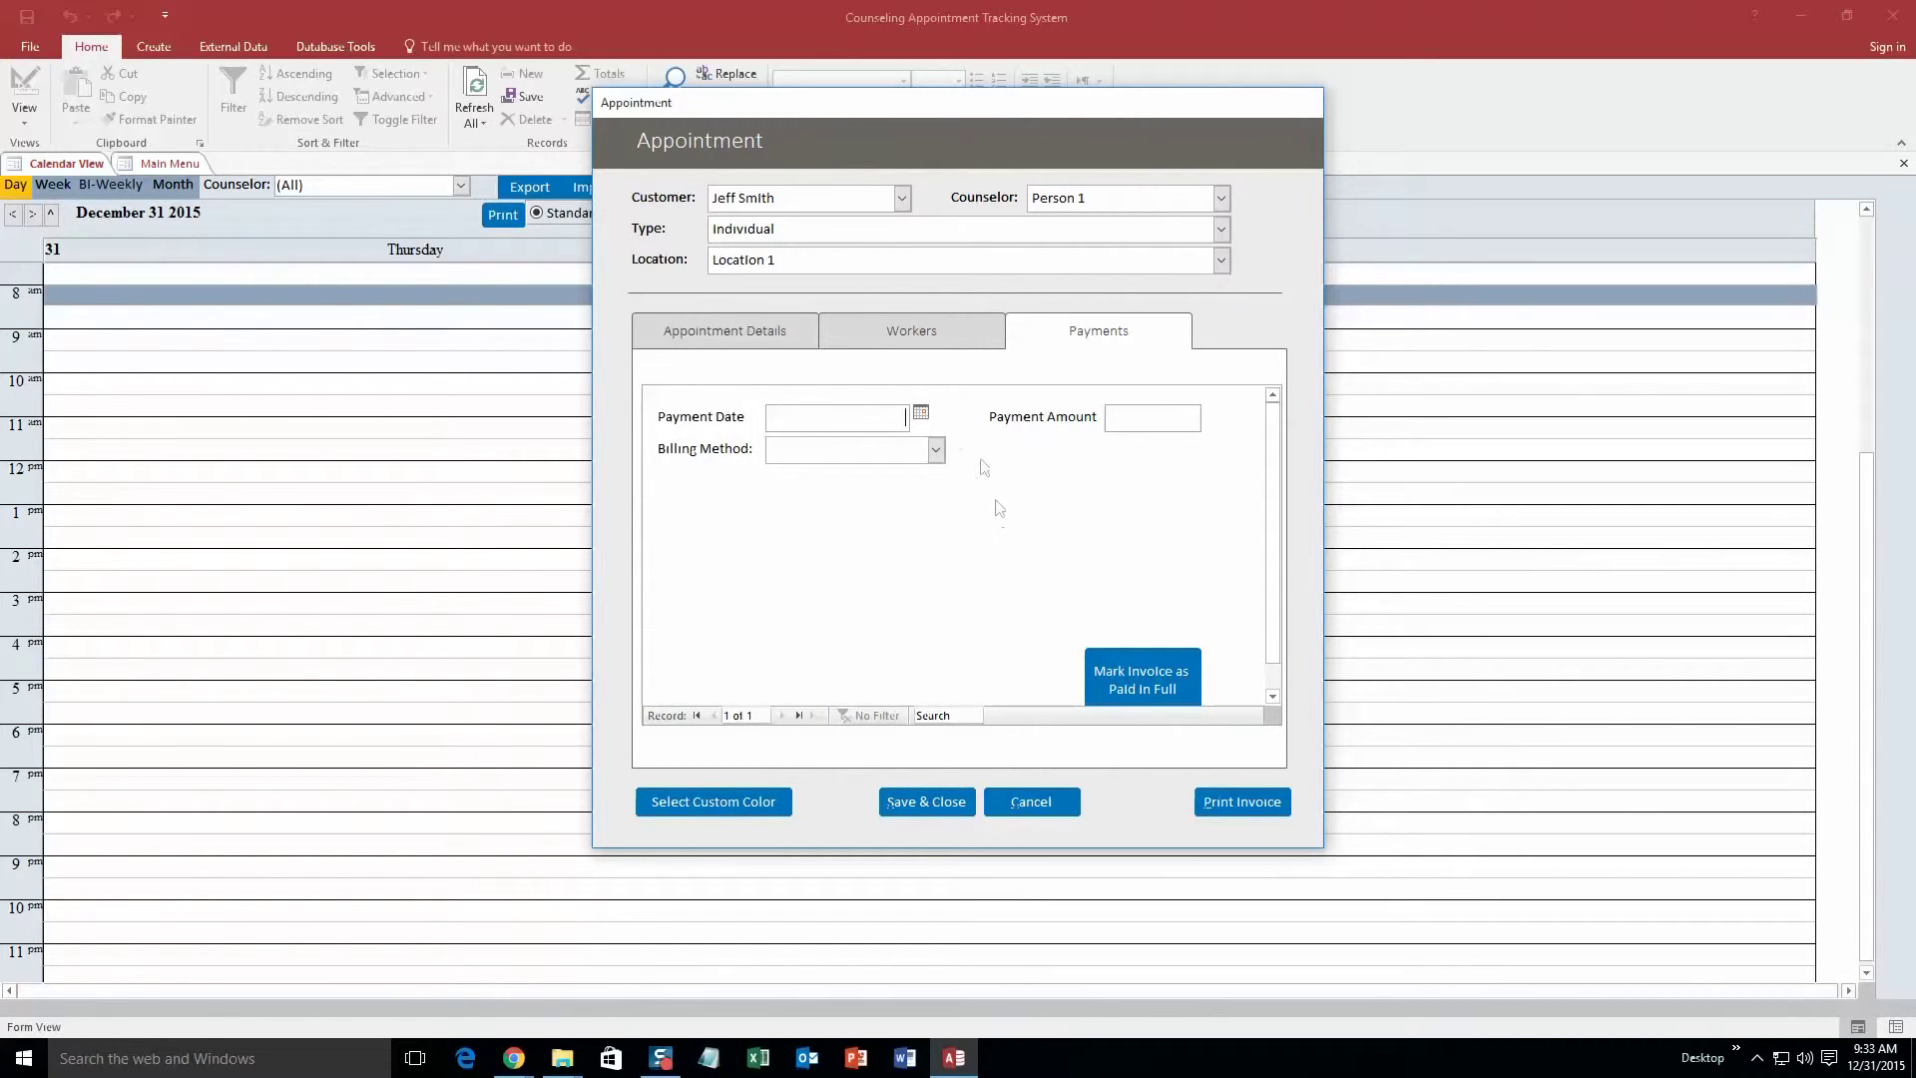
click(696, 334)
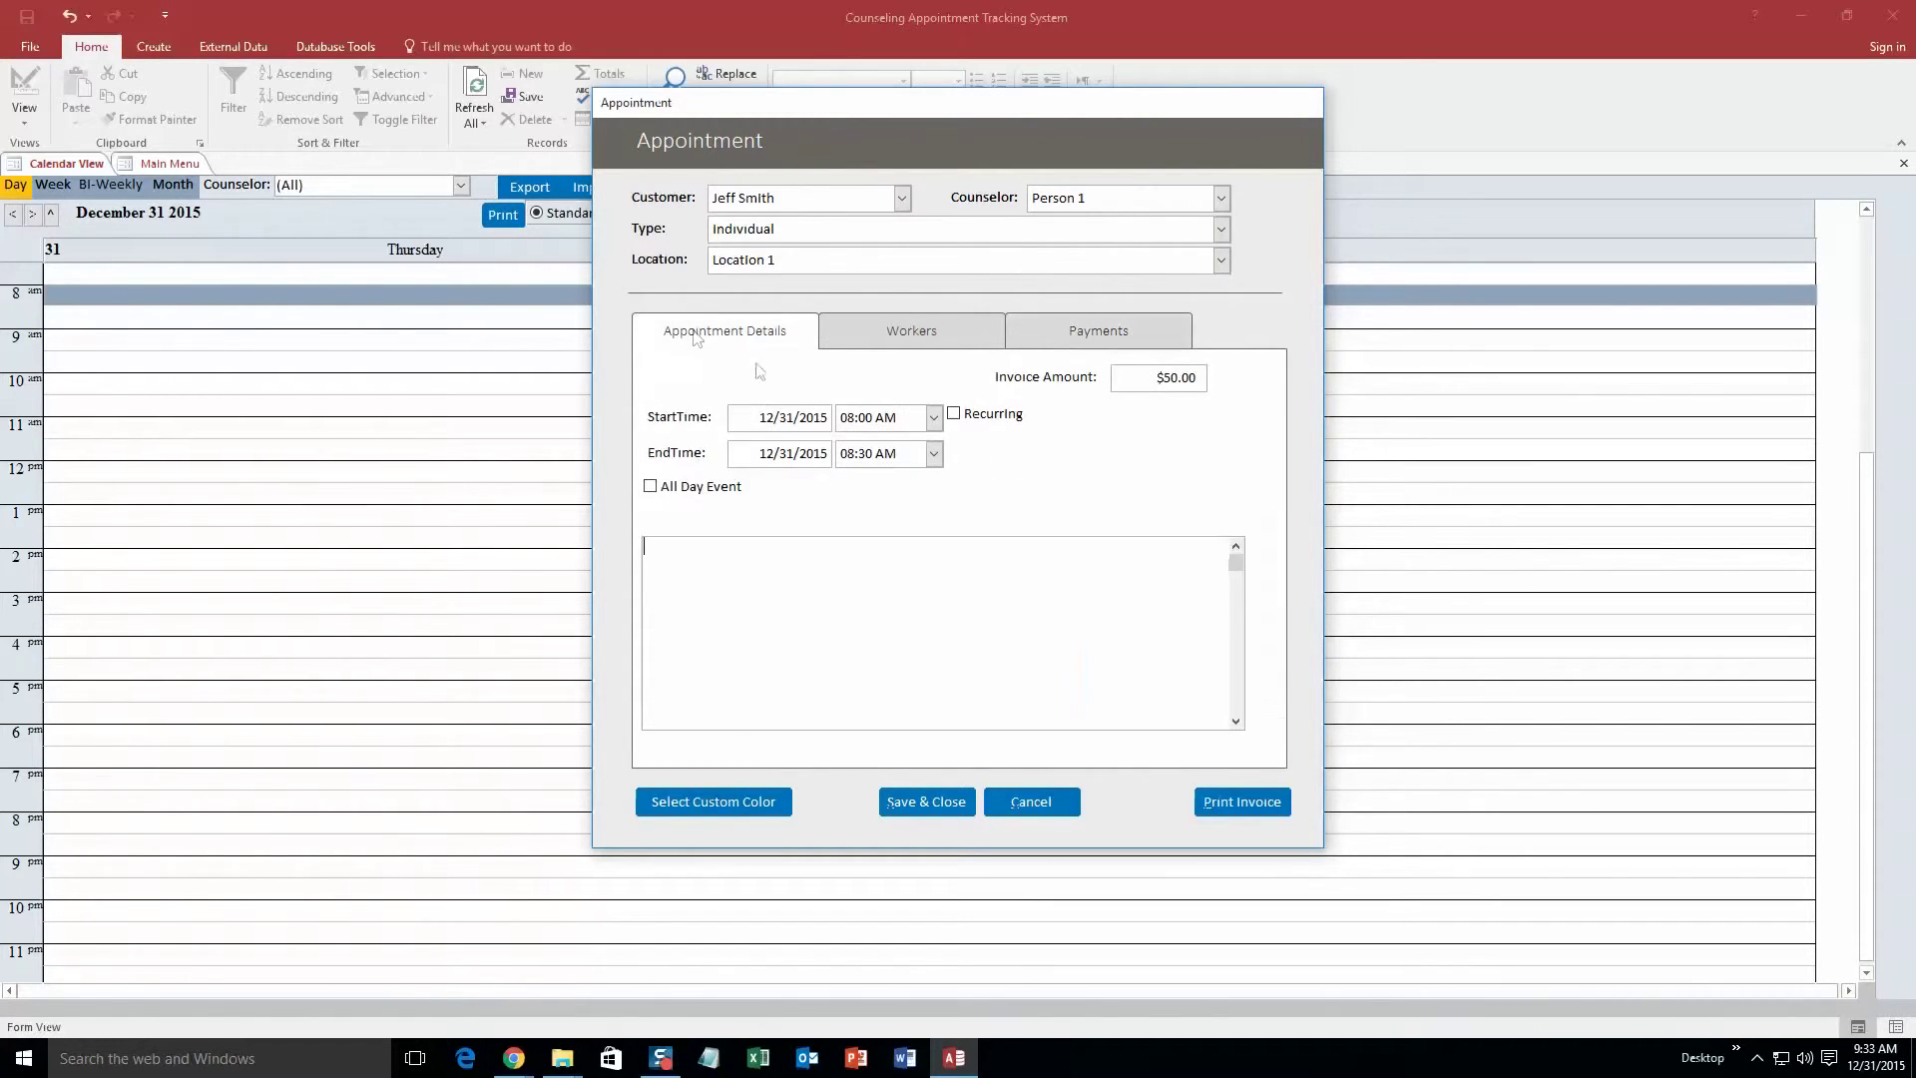
Set the appointment's end time to 09:00 AM
click(933, 454)
scroll(904, 609, down, 3)
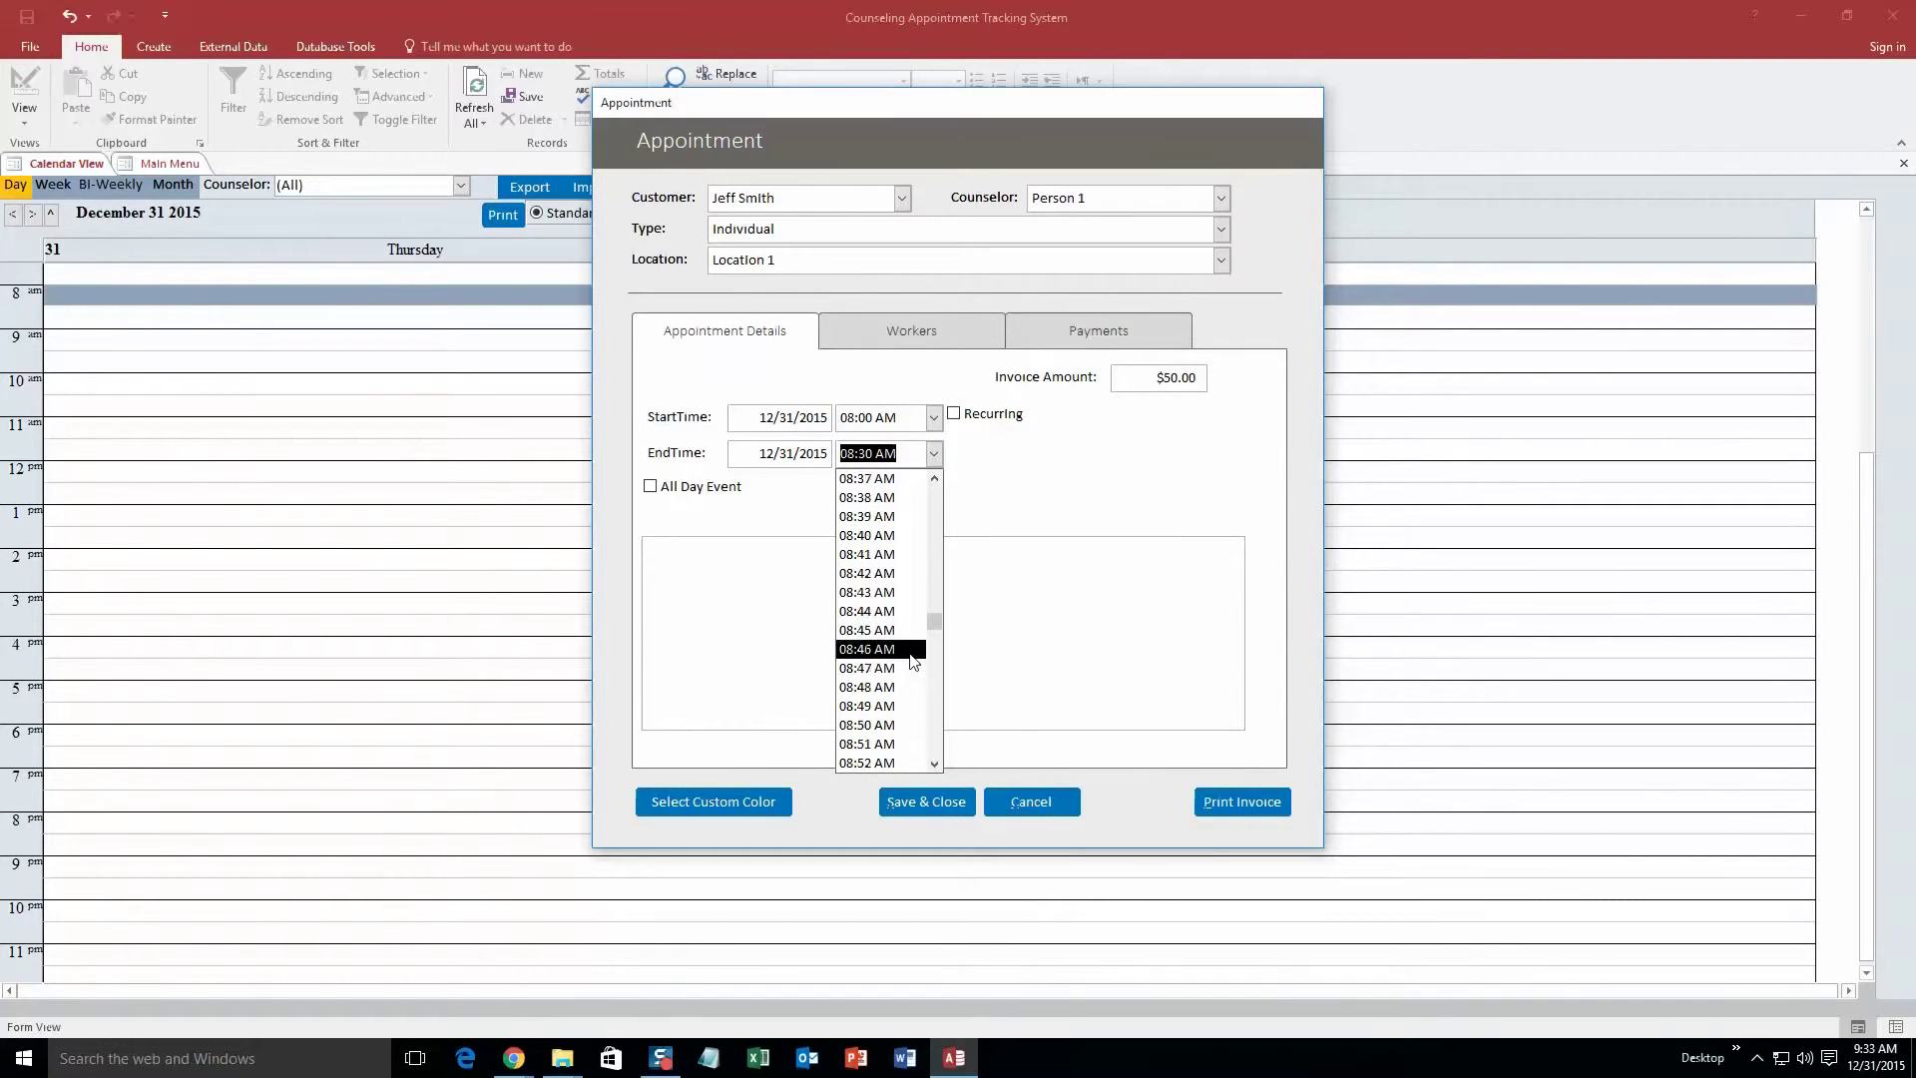
scroll(888, 699, down, 1)
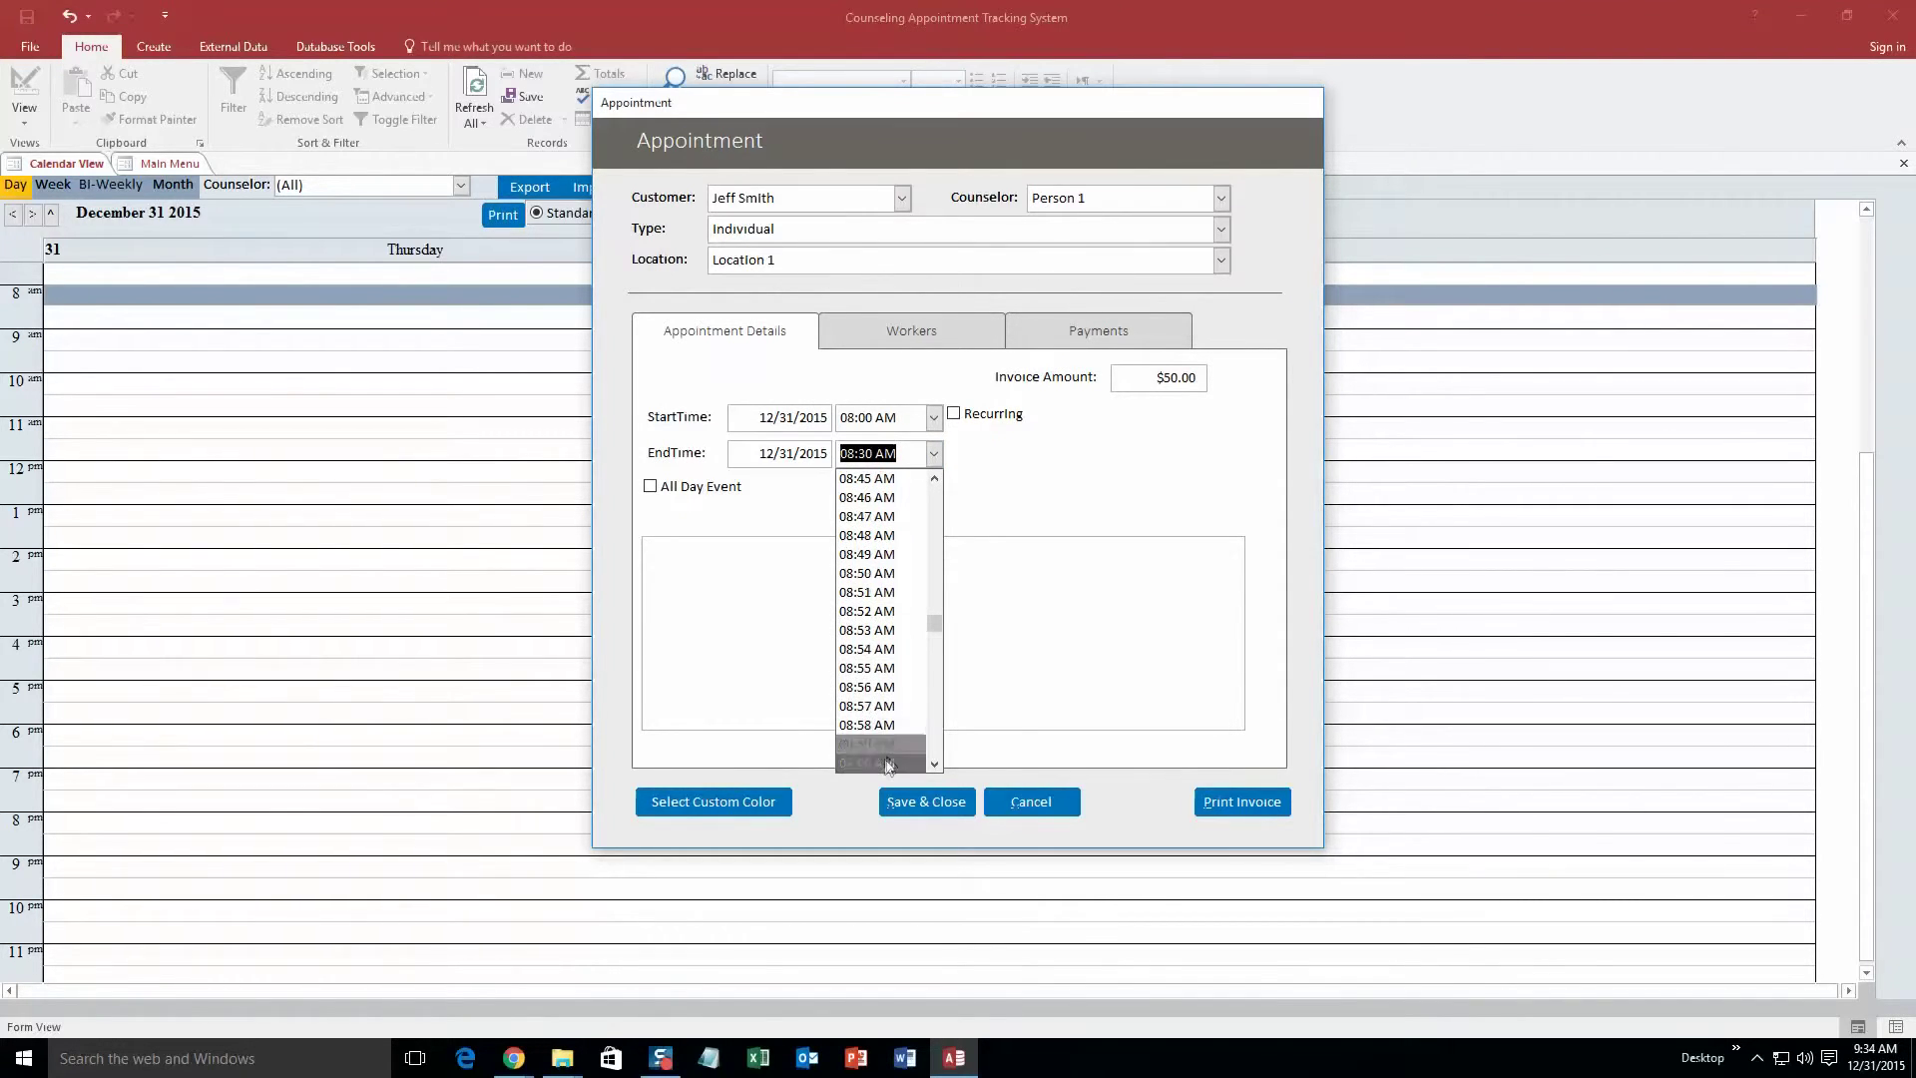
click(885, 744)
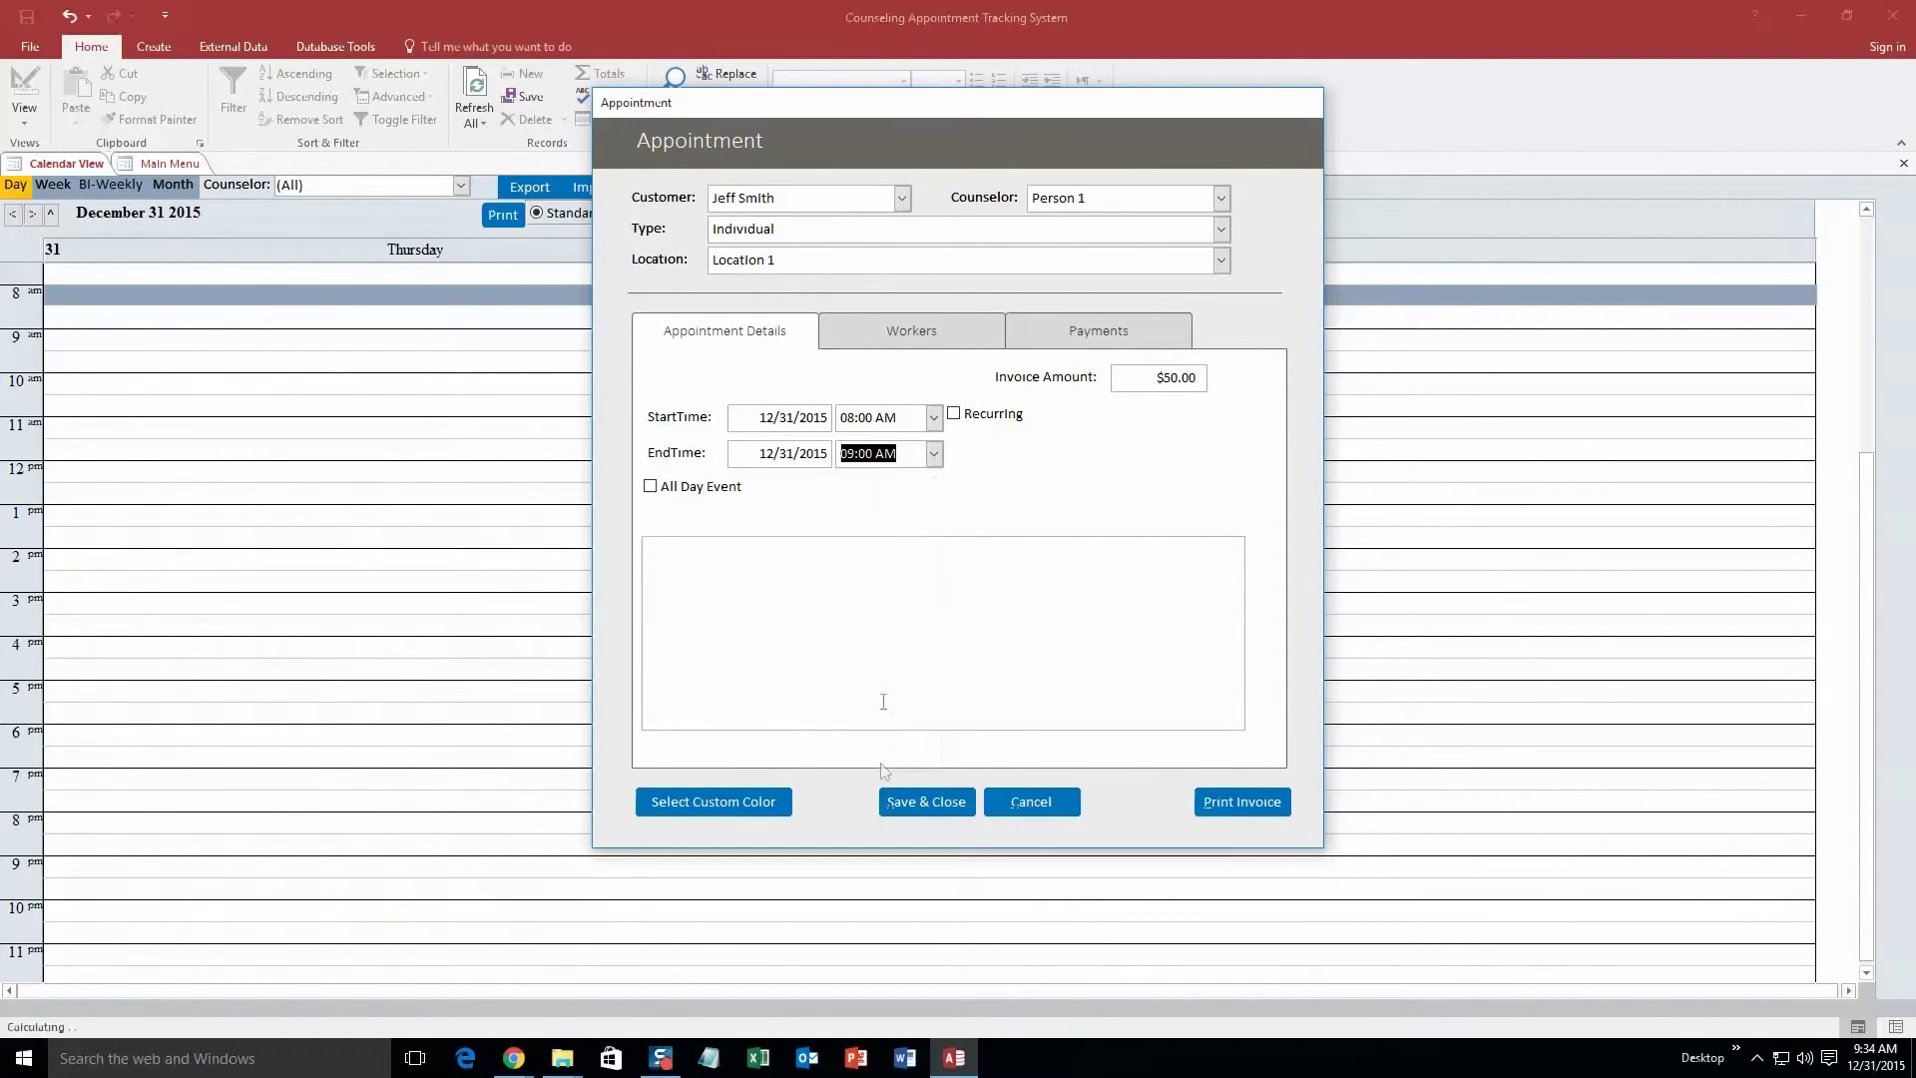
click(697, 793)
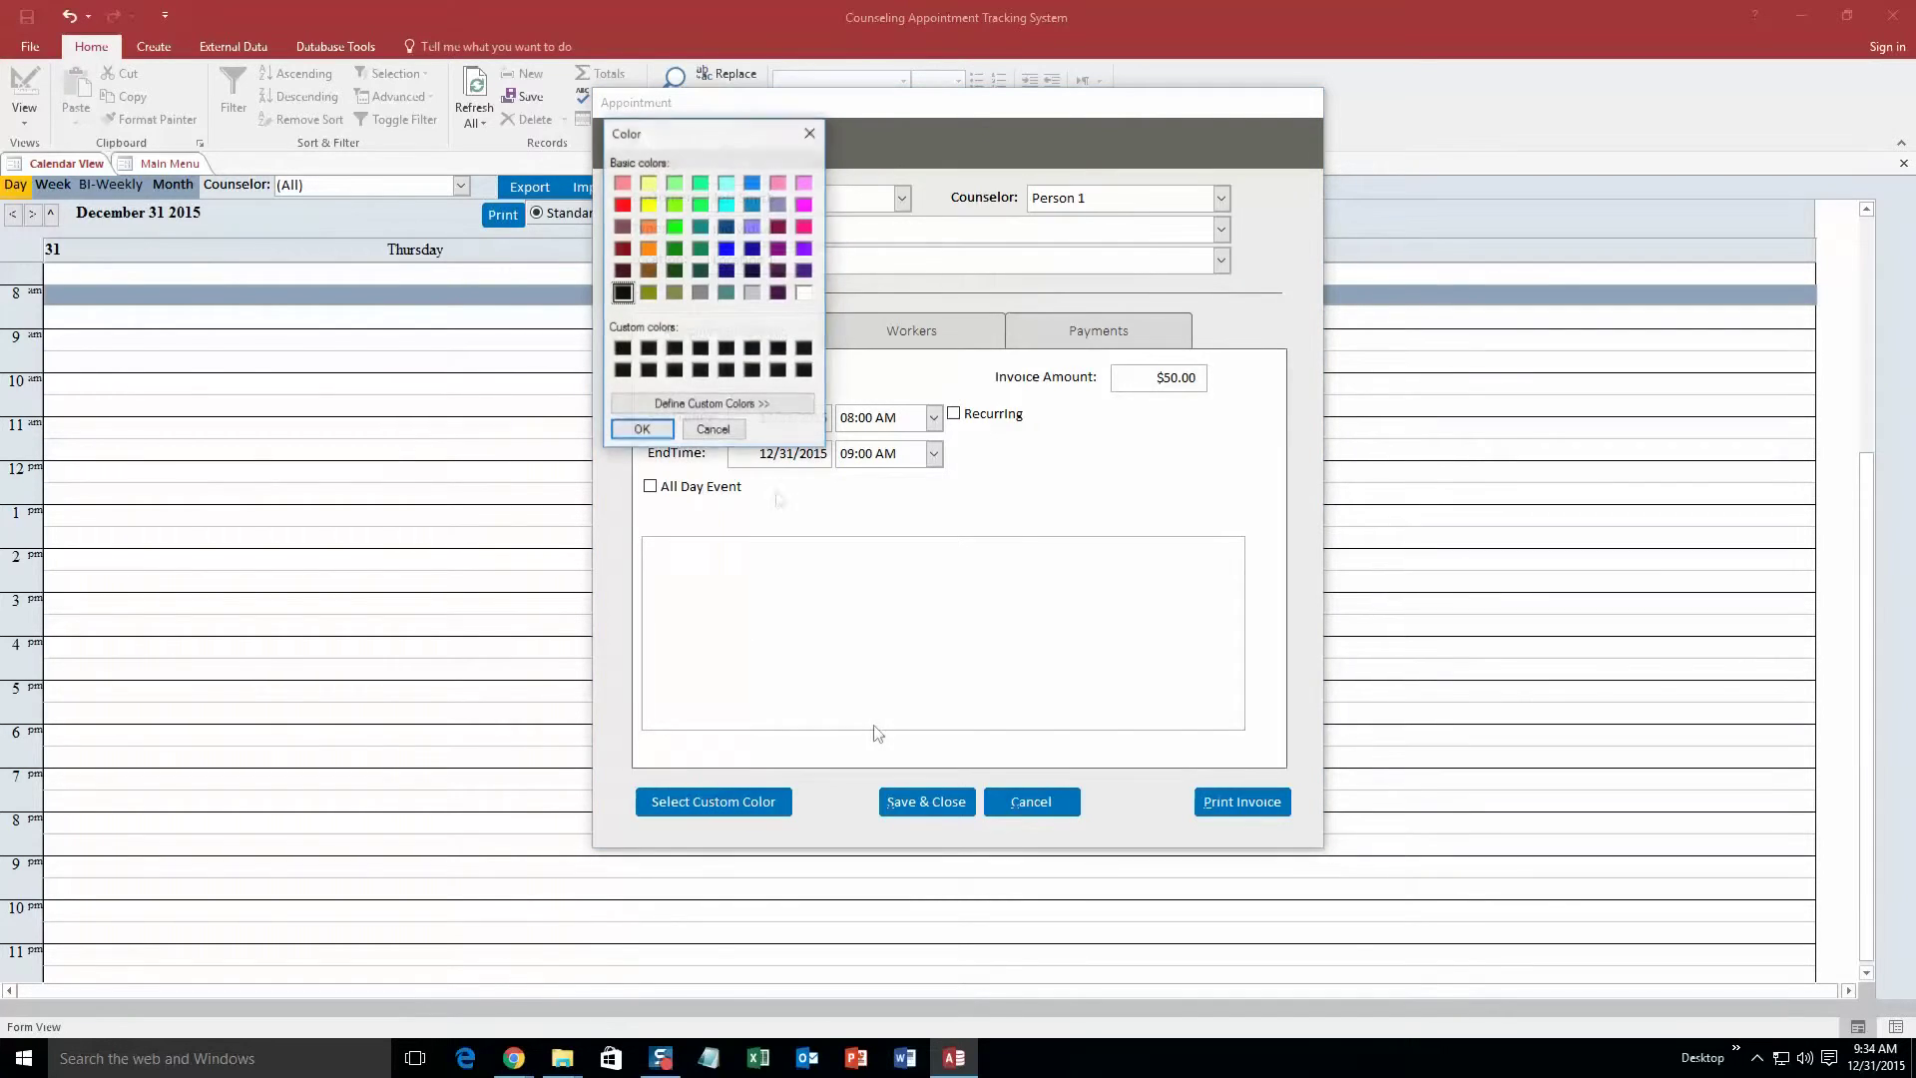
Give the appointment a custom orange colour and save and close it
click(649, 248)
click(642, 429)
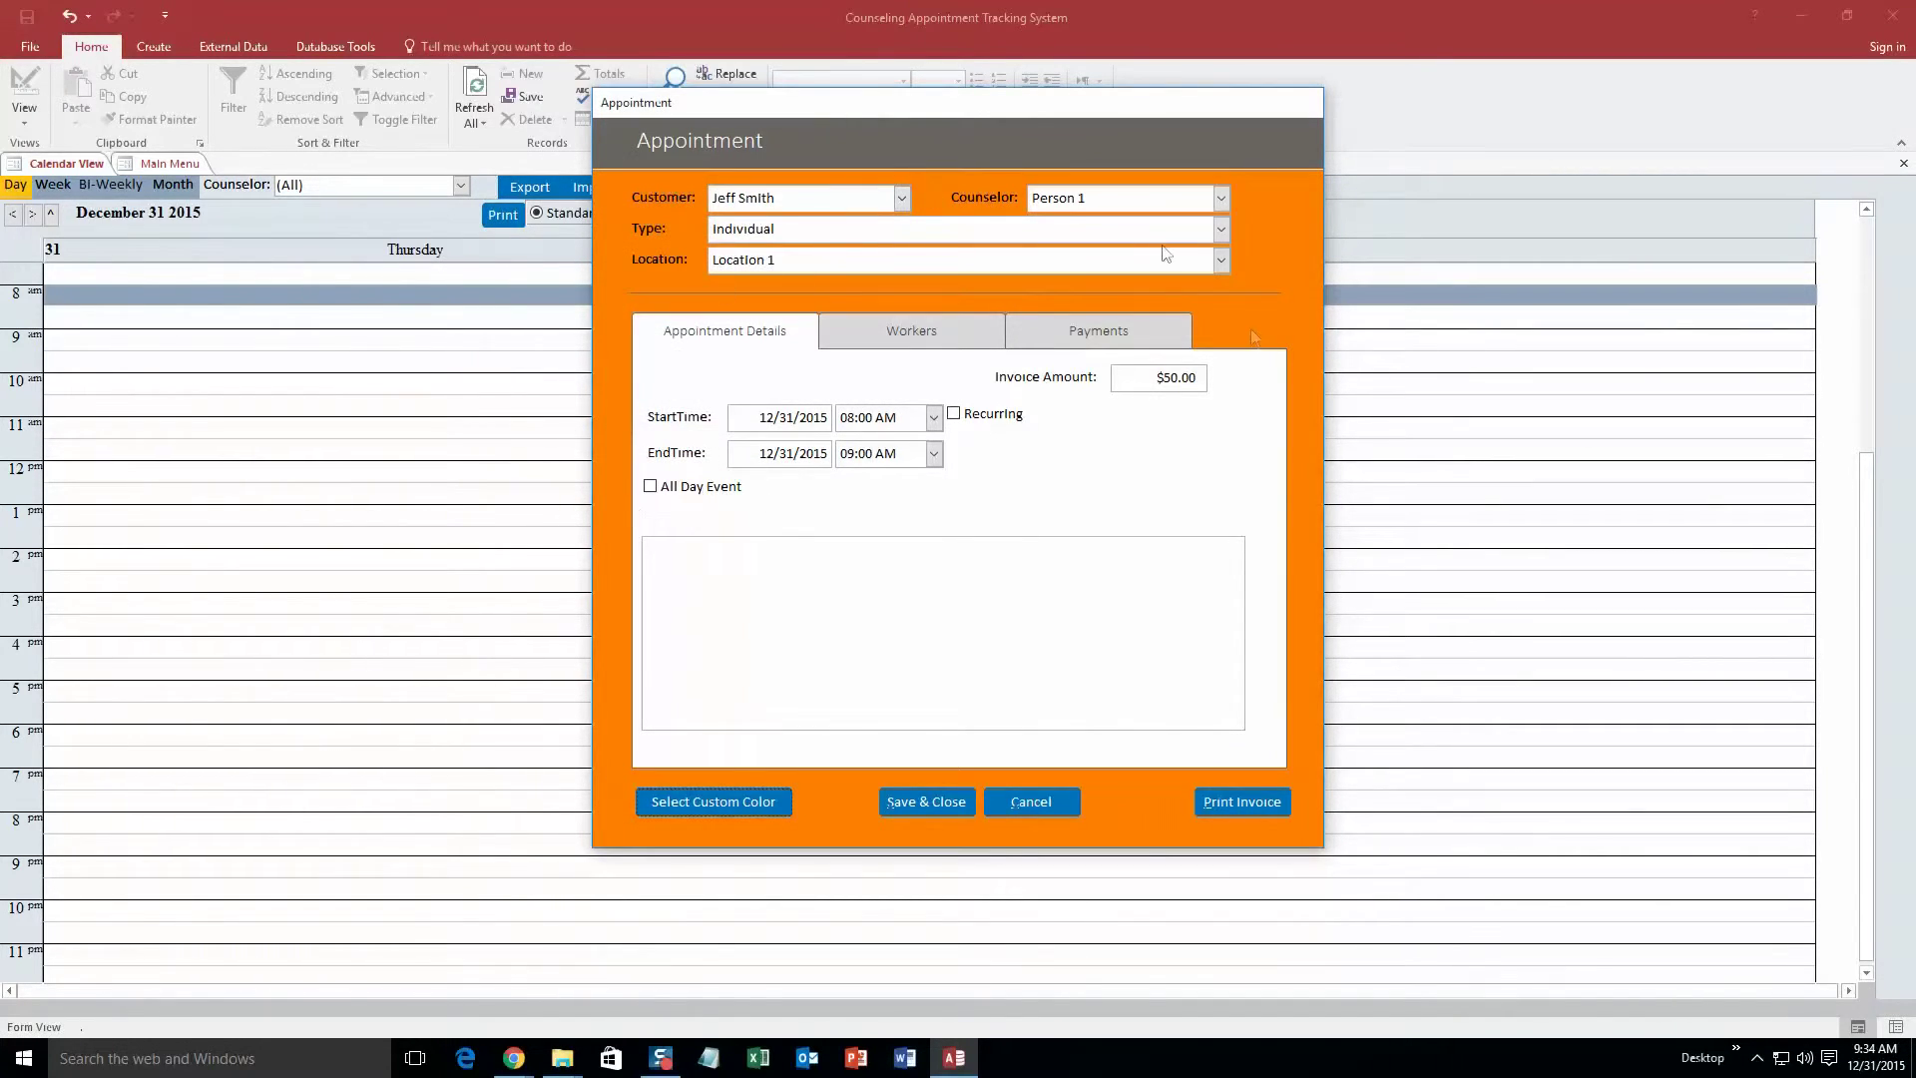
click(895, 806)
Check the 9 AM and 1 PM slots, then switch the calendar to Month view to see December 31
click(245, 345)
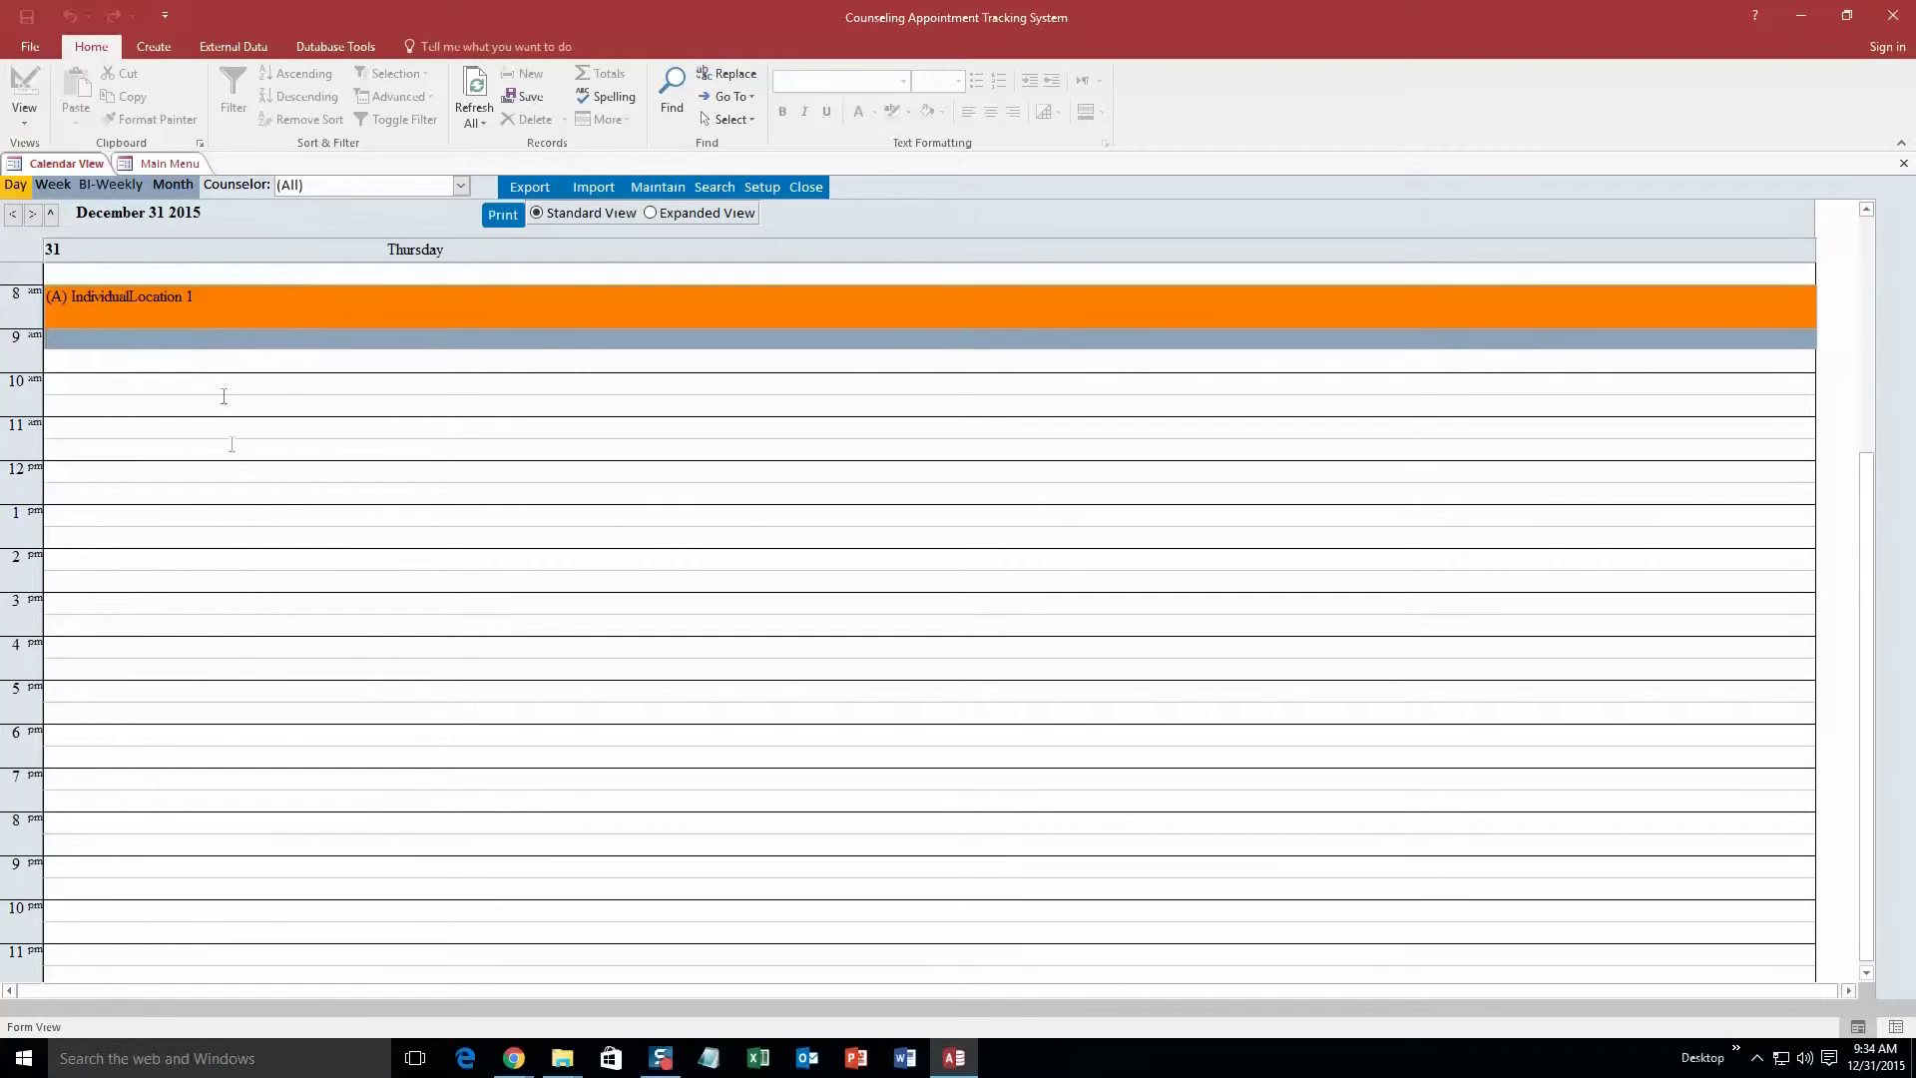
click(286, 515)
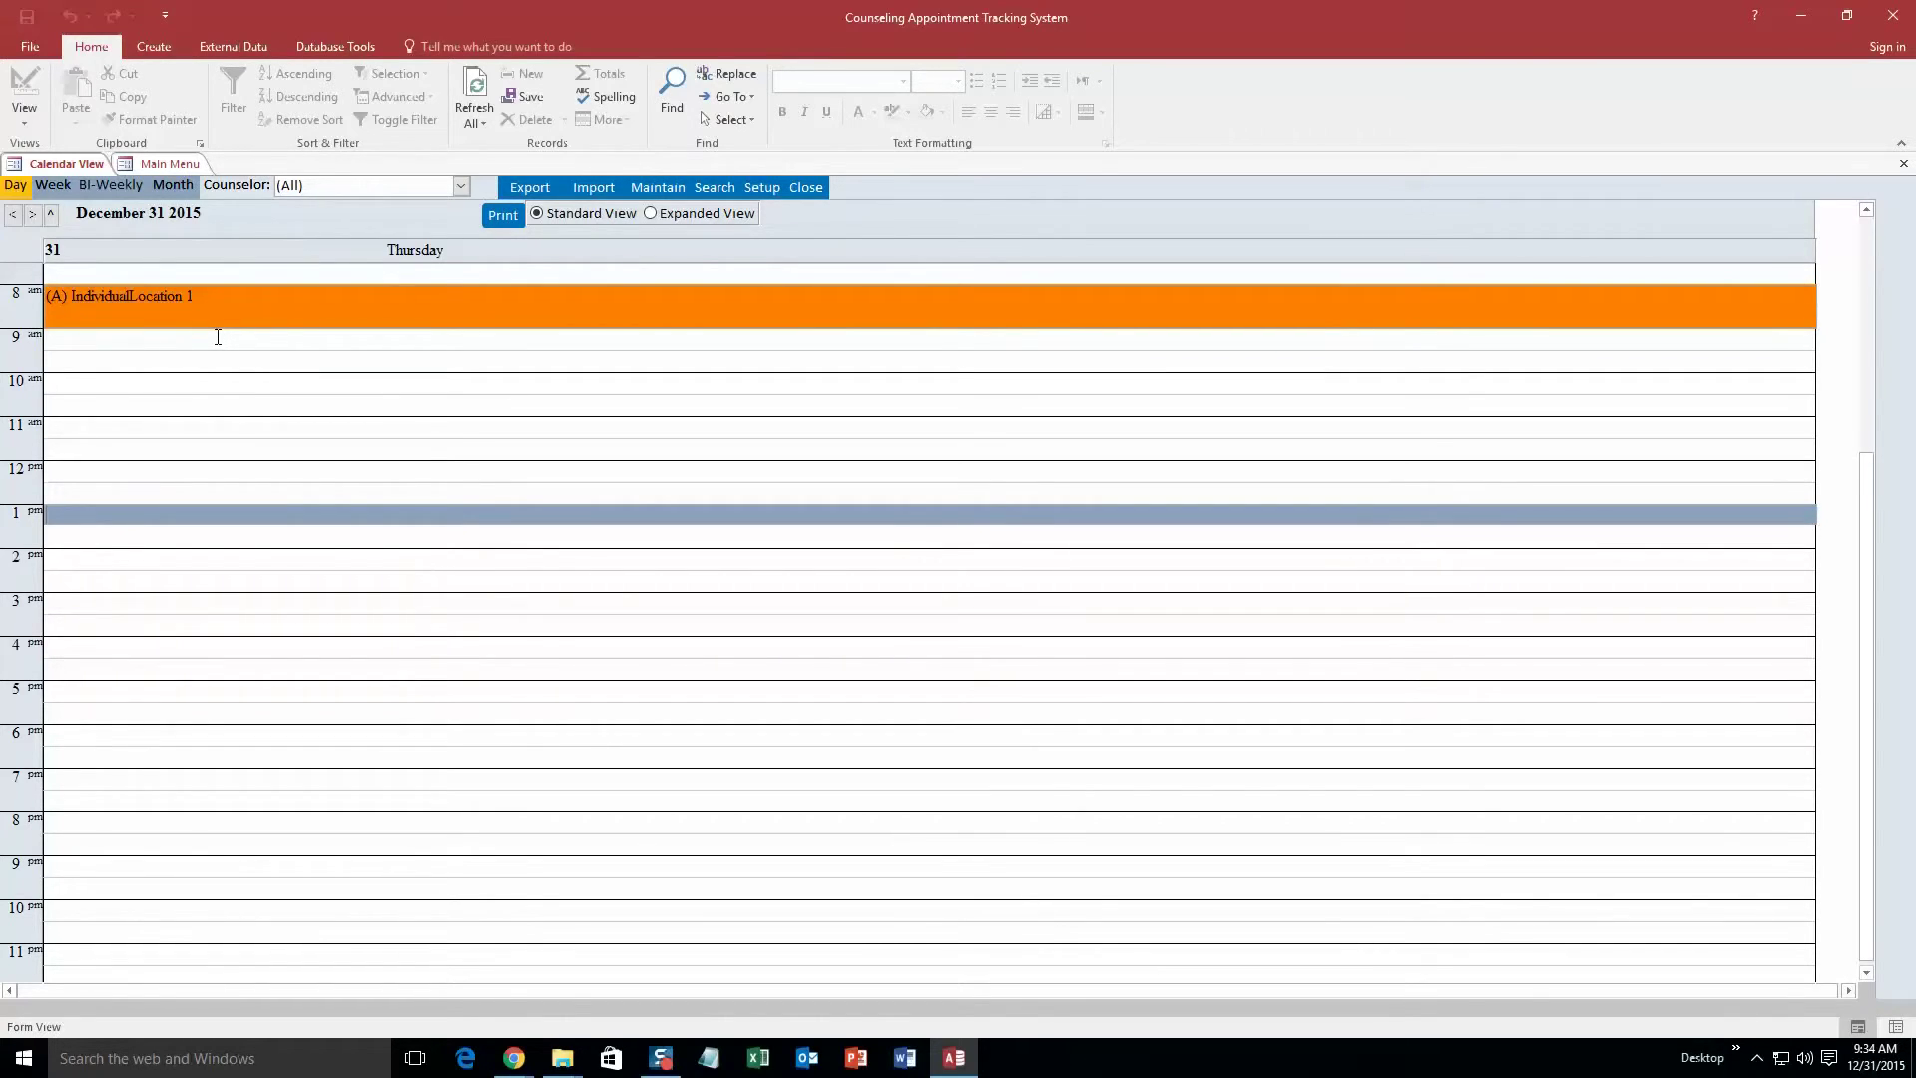
click(172, 185)
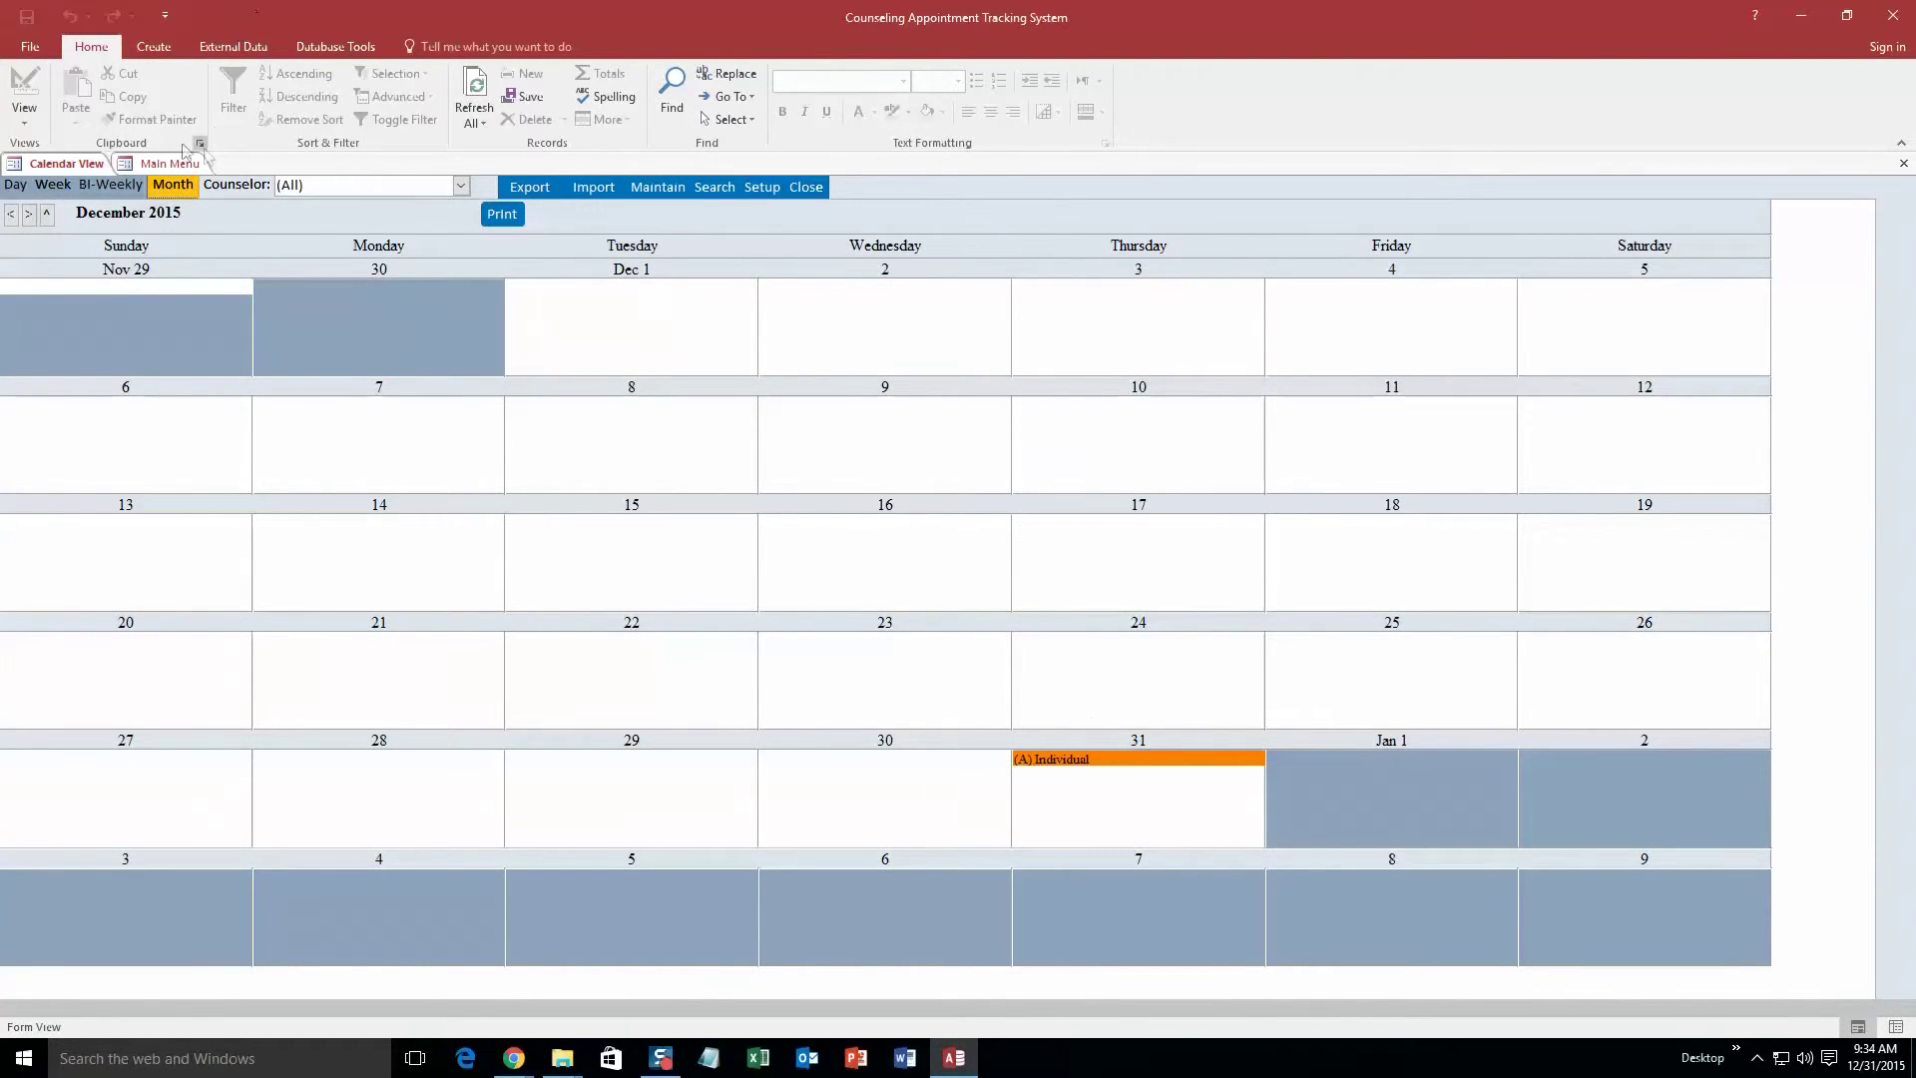
right_click(56, 166)
Close the calendar and open the View Schedule by Day search with start date 12/31/2015
click(92, 203)
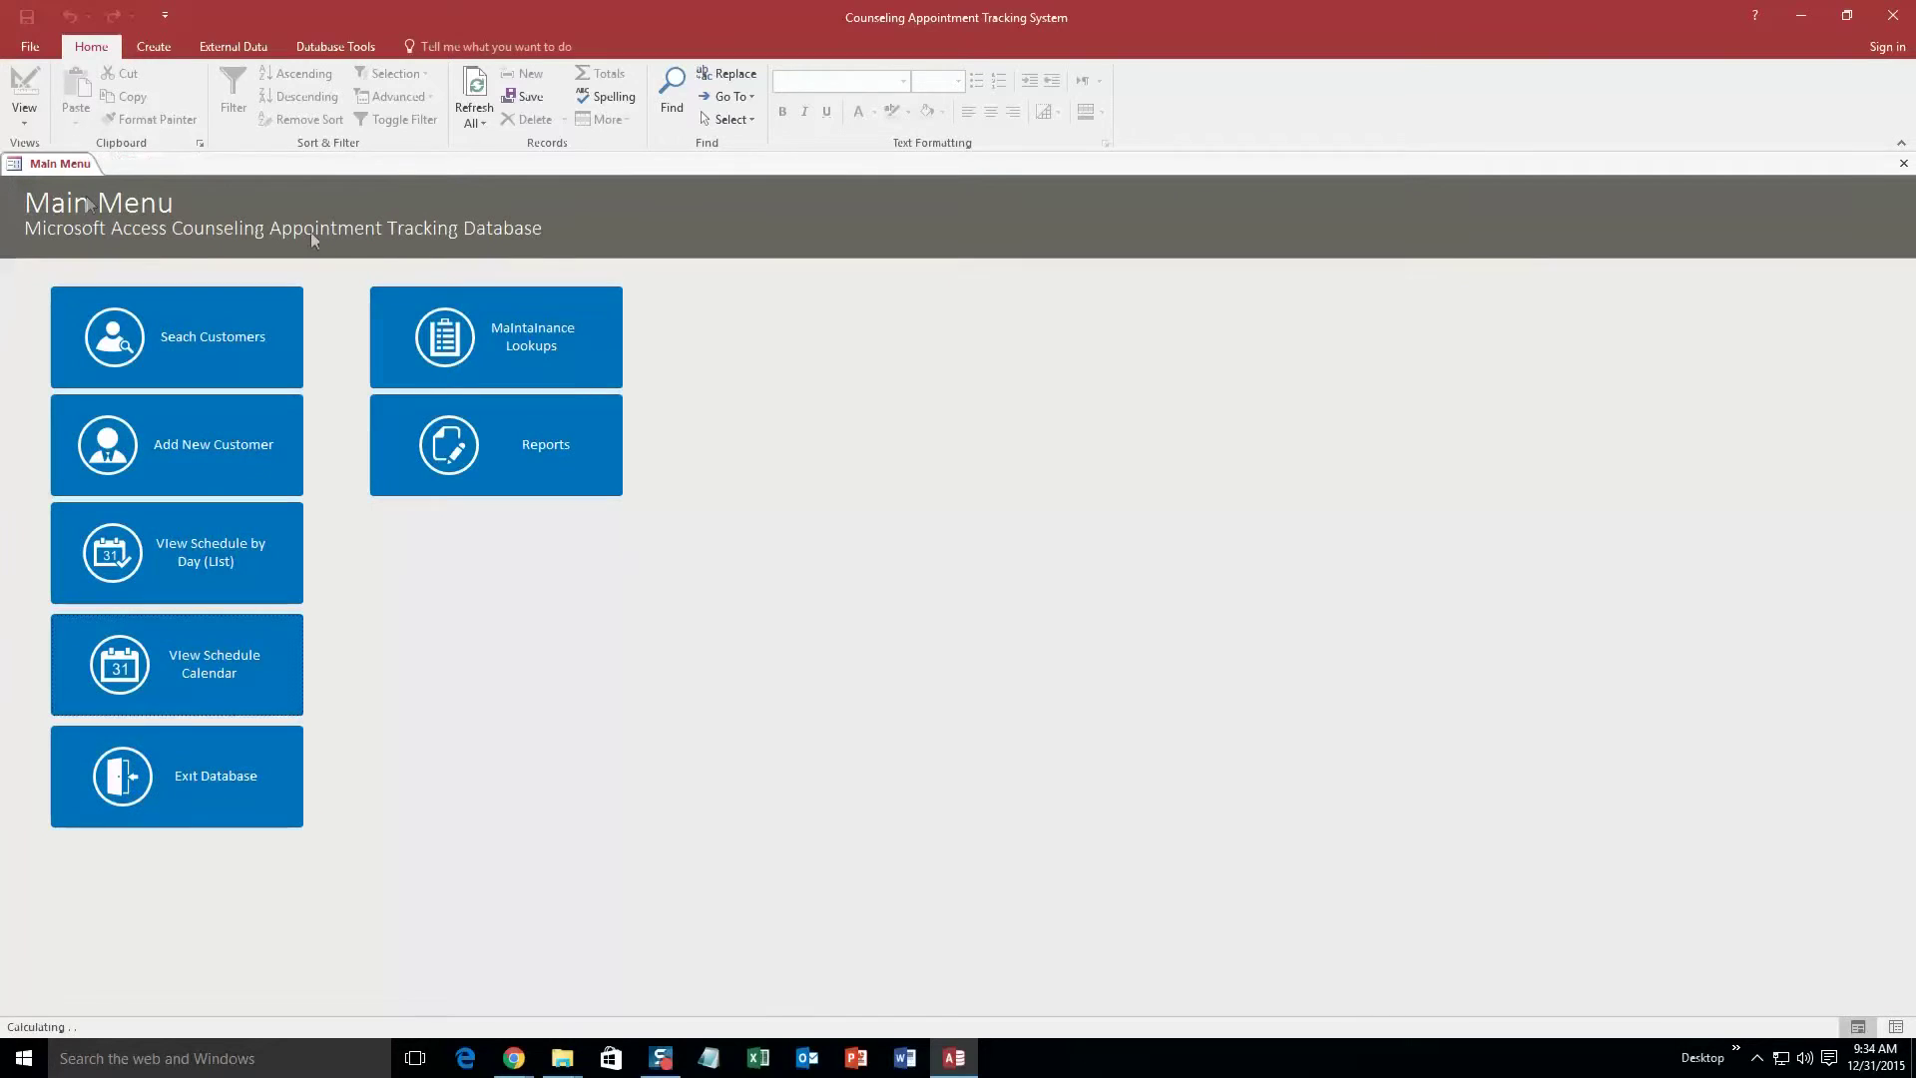
click(203, 567)
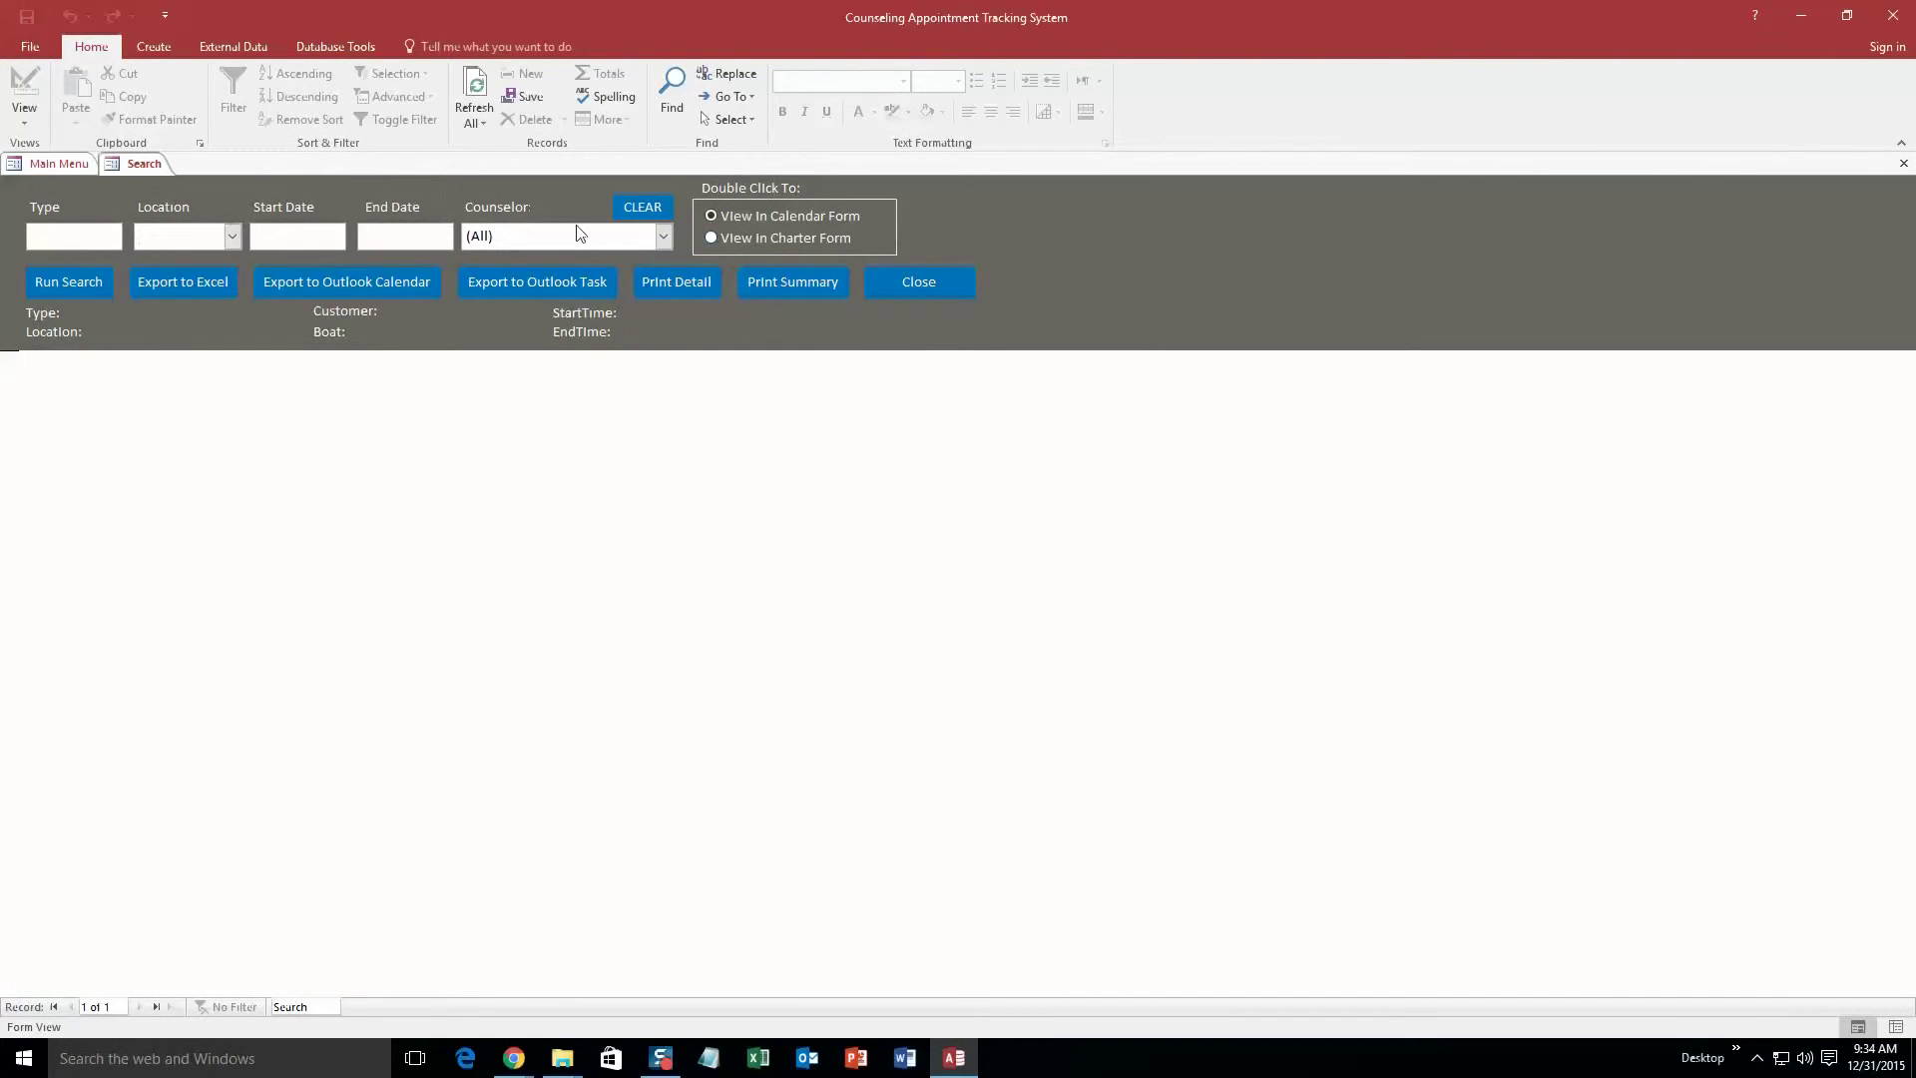
click(356, 231)
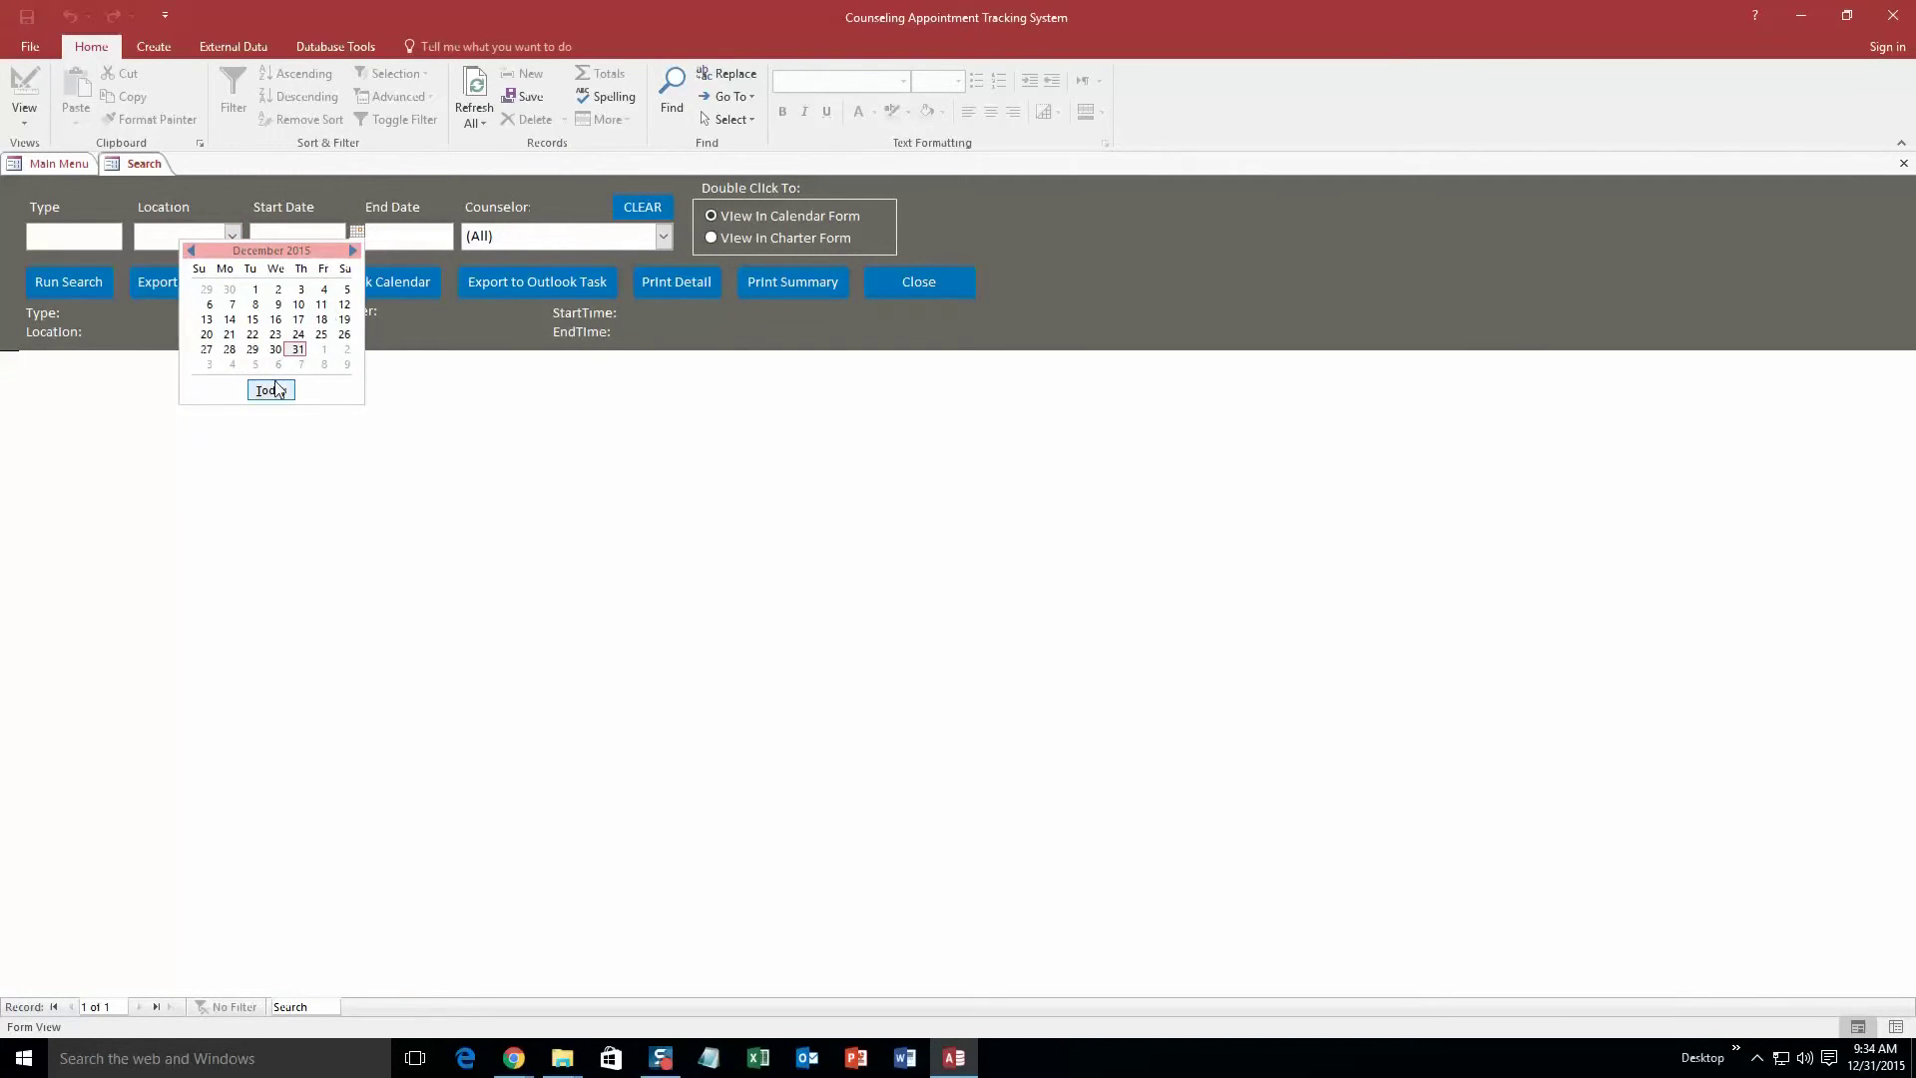
click(277, 391)
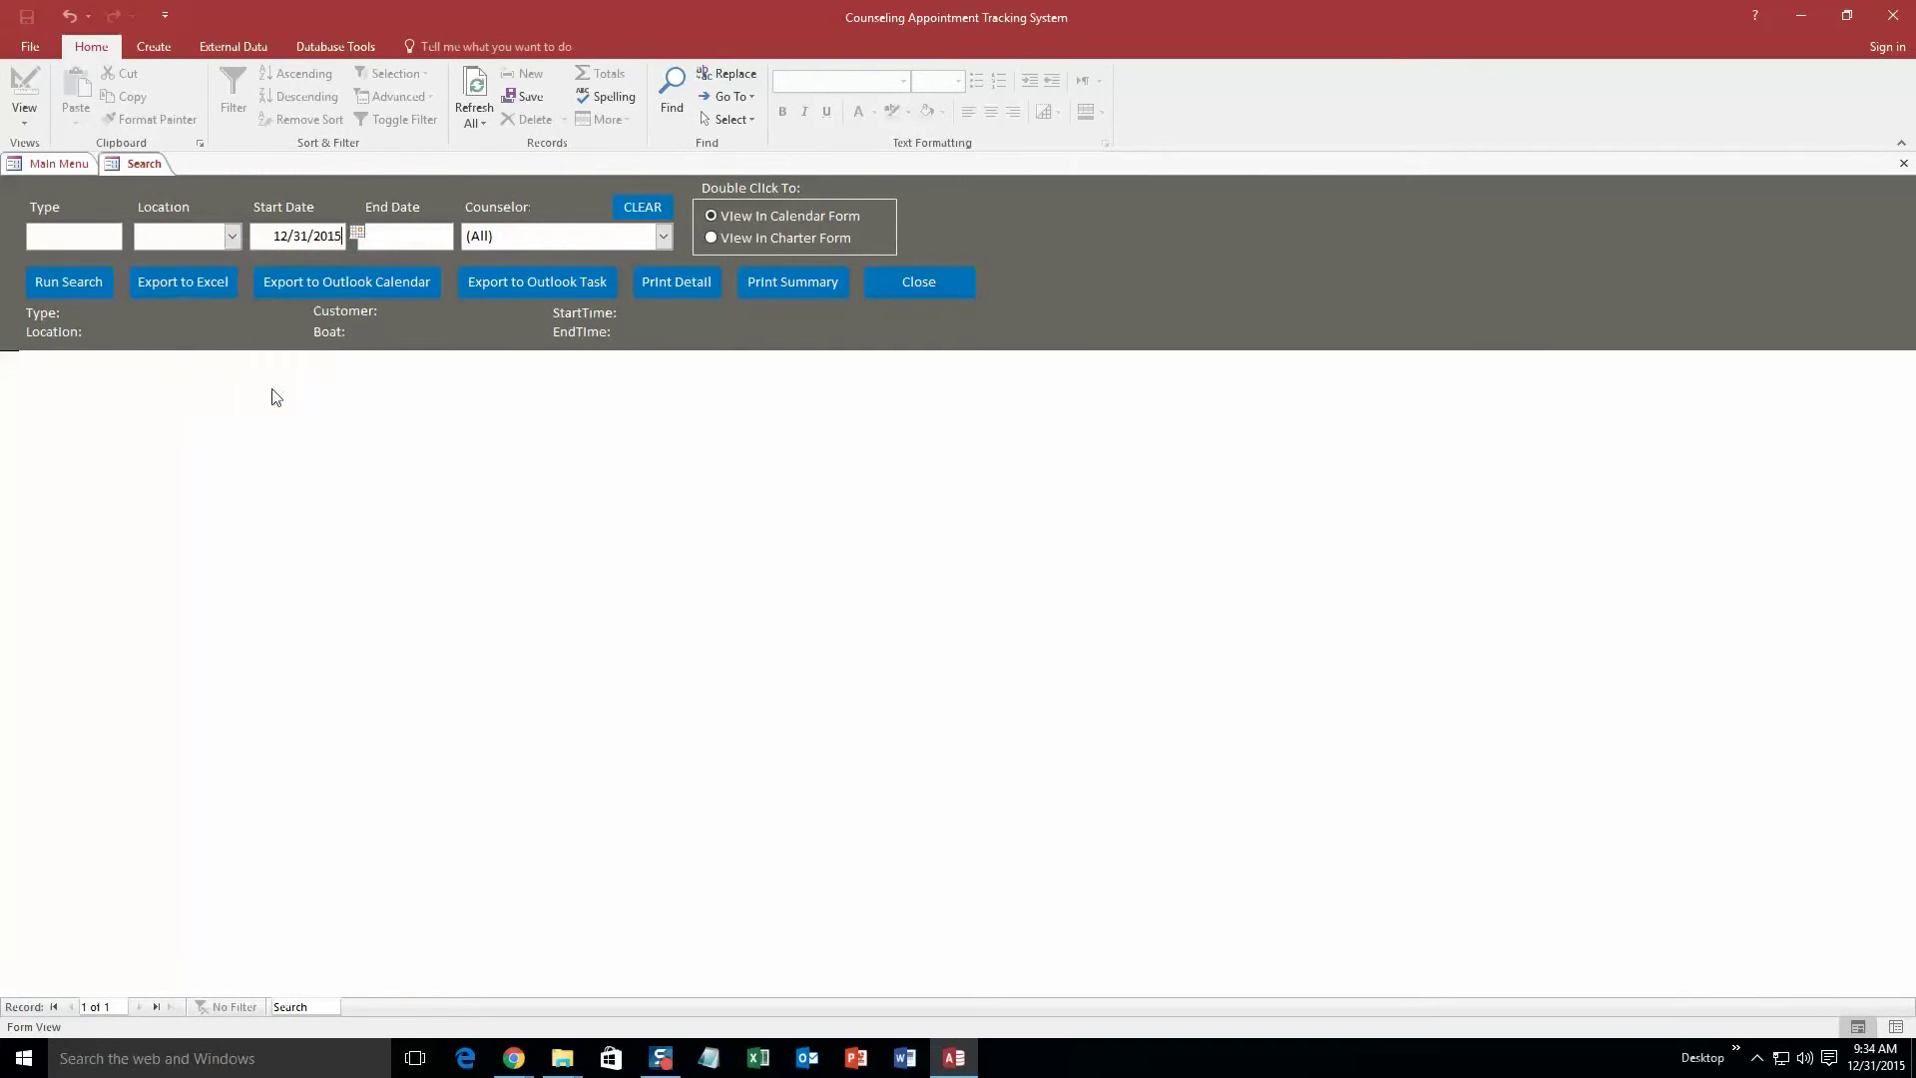
Run the search to list the 8–9 AM Individual appointment, then close the Search form
click(72, 284)
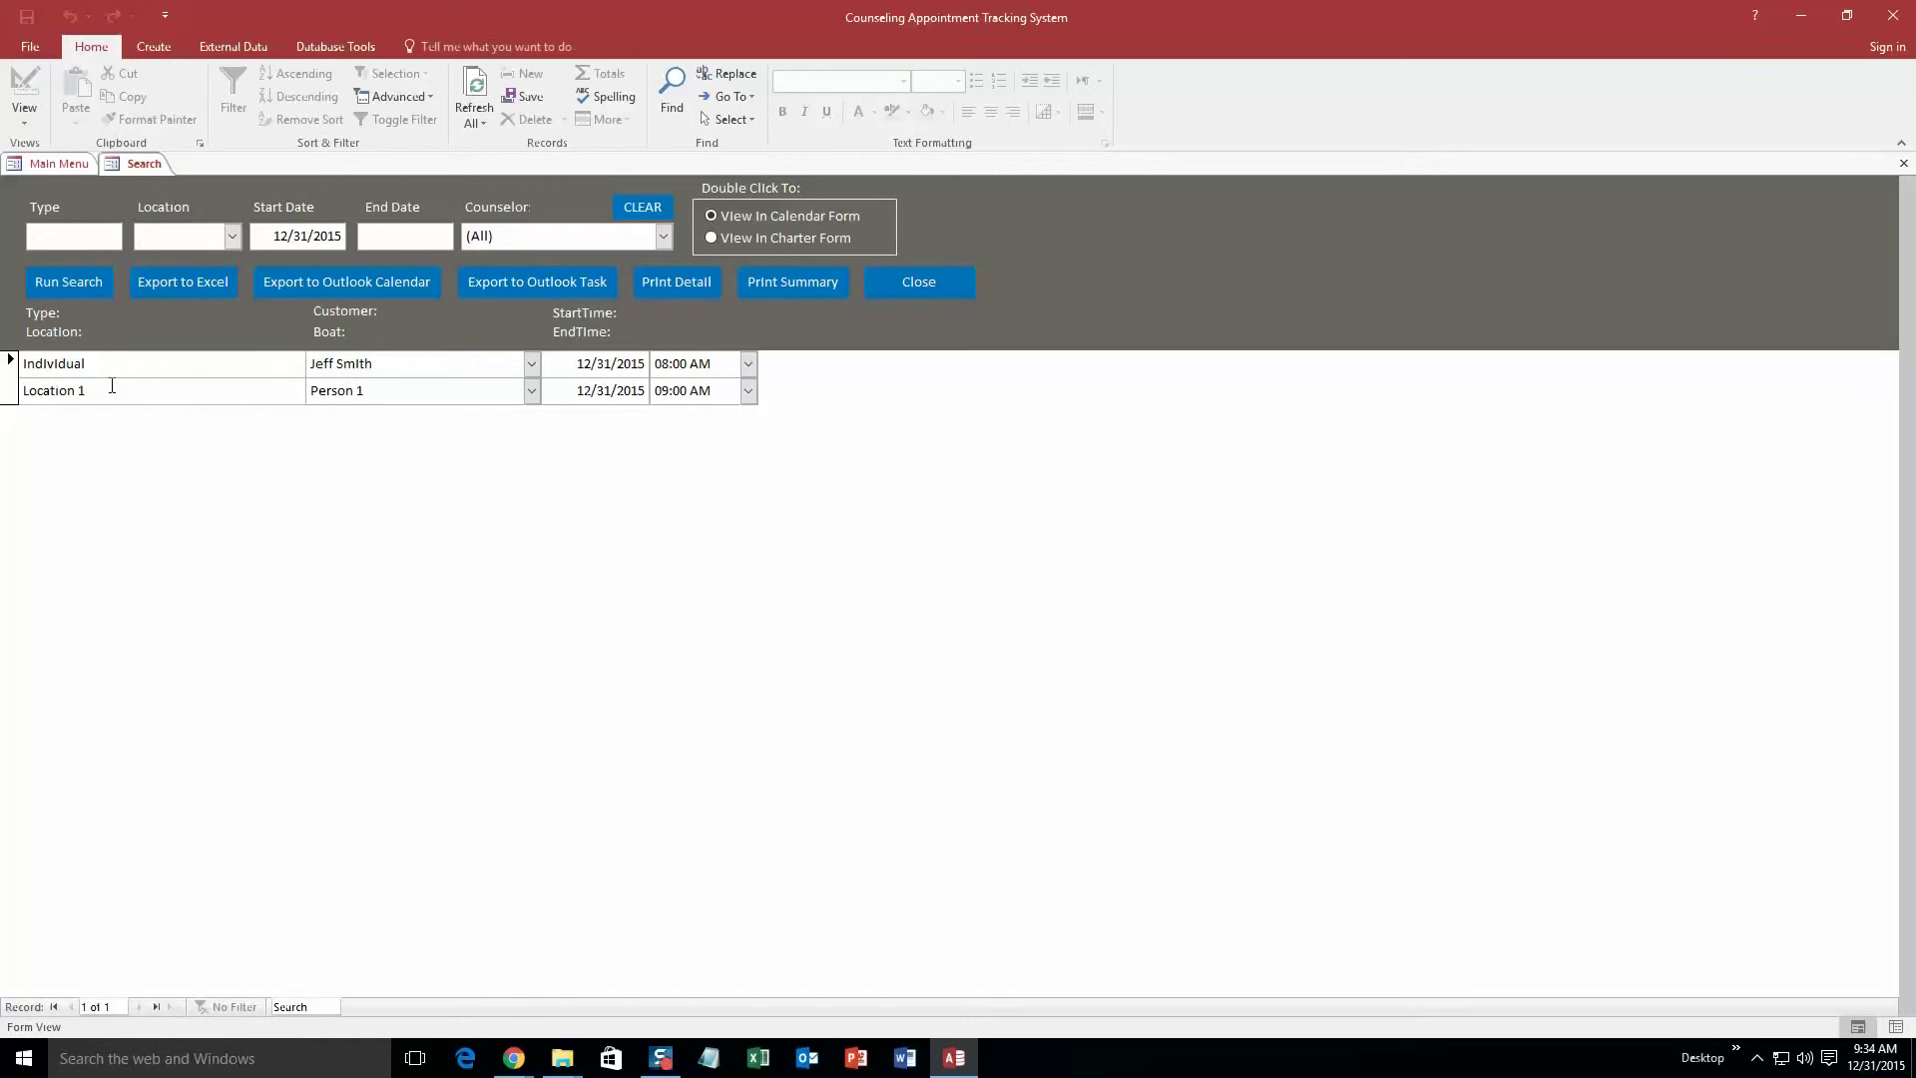
right_click(138, 164)
click(159, 213)
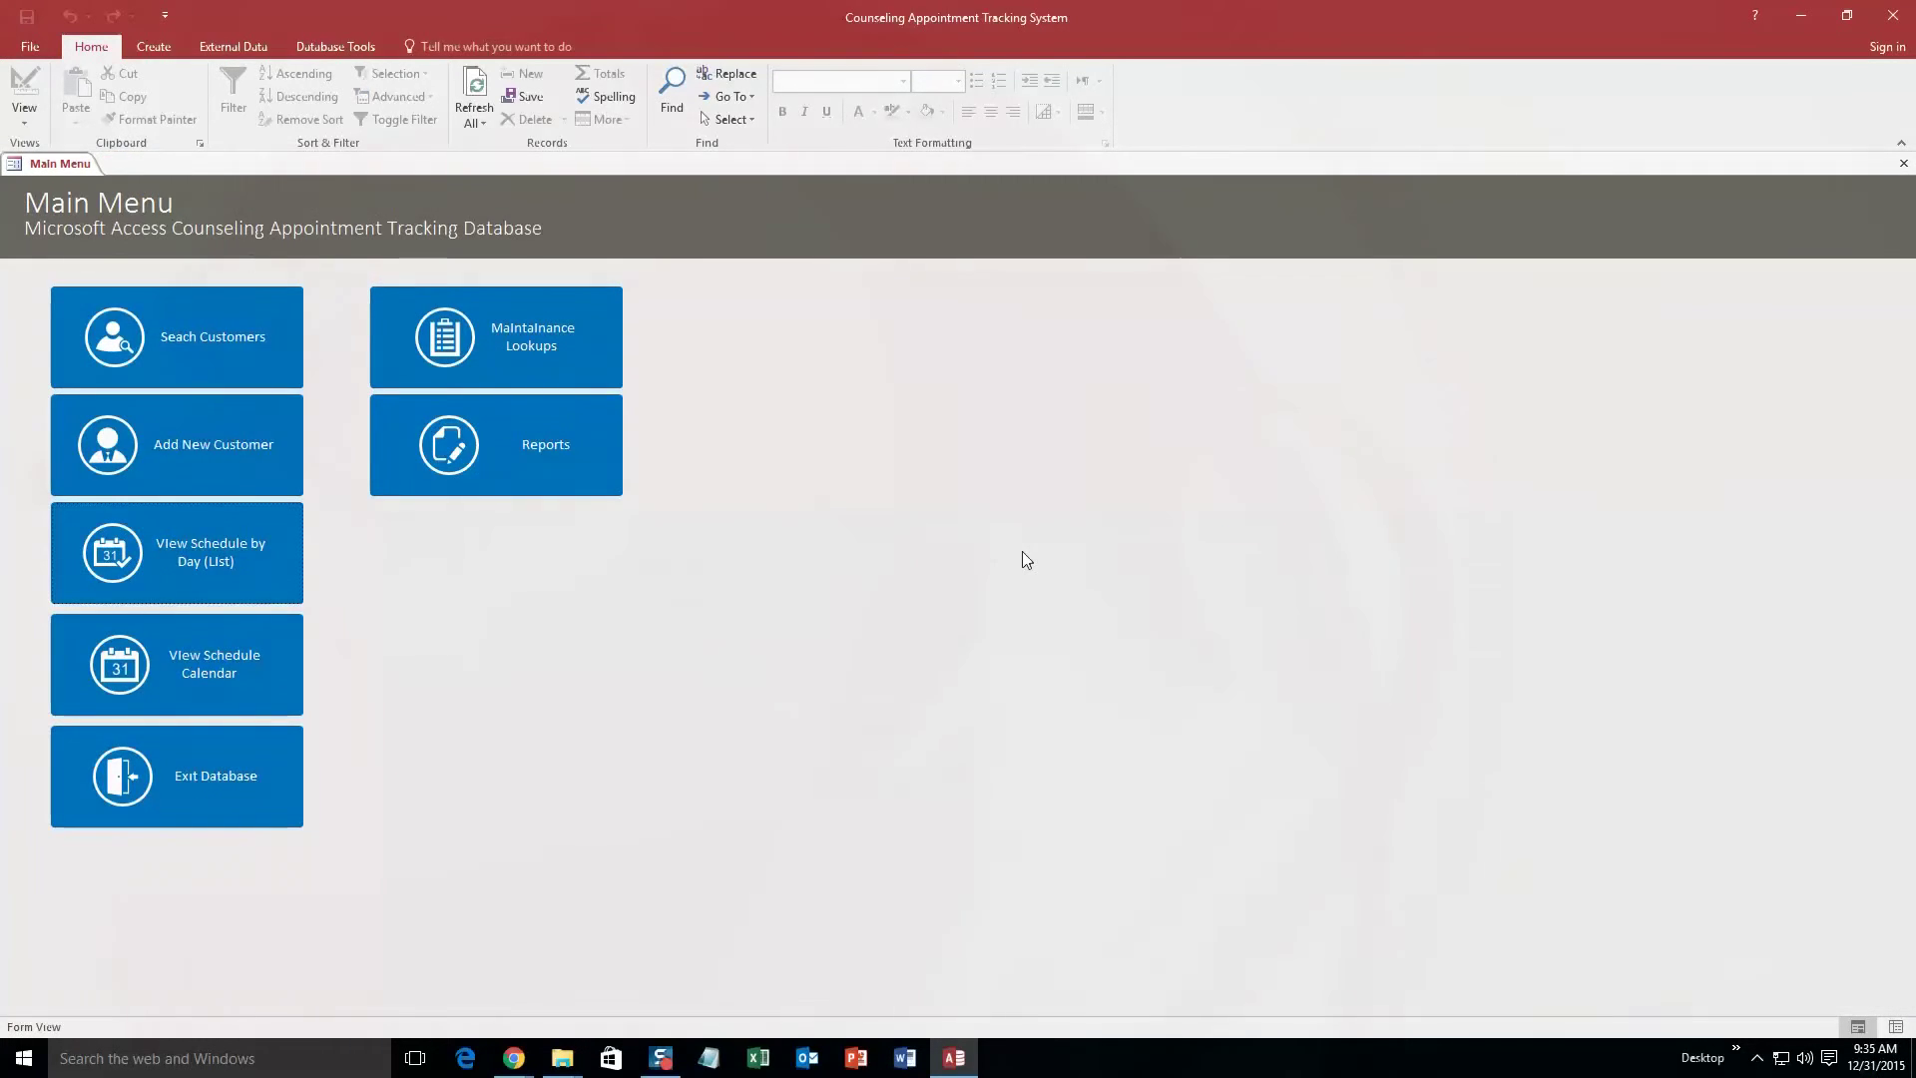